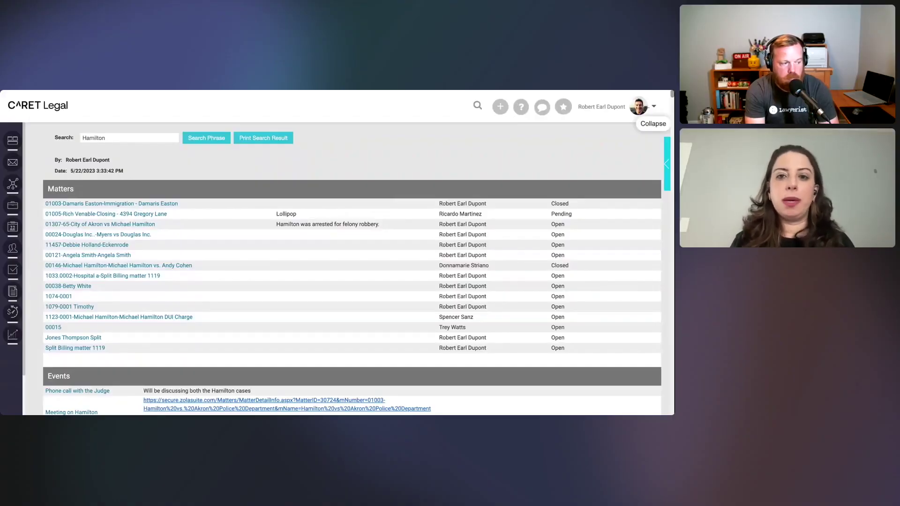
Add a new timer for the open City of Akron matter and start it
{"action": "left_click", "coordinate": [666, 163]}
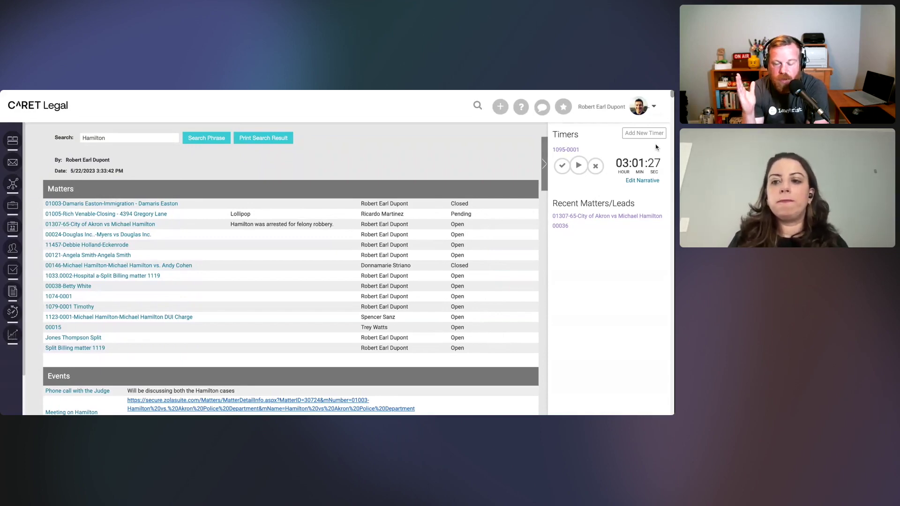
{"action": "left_click", "coordinate": [544, 163]}
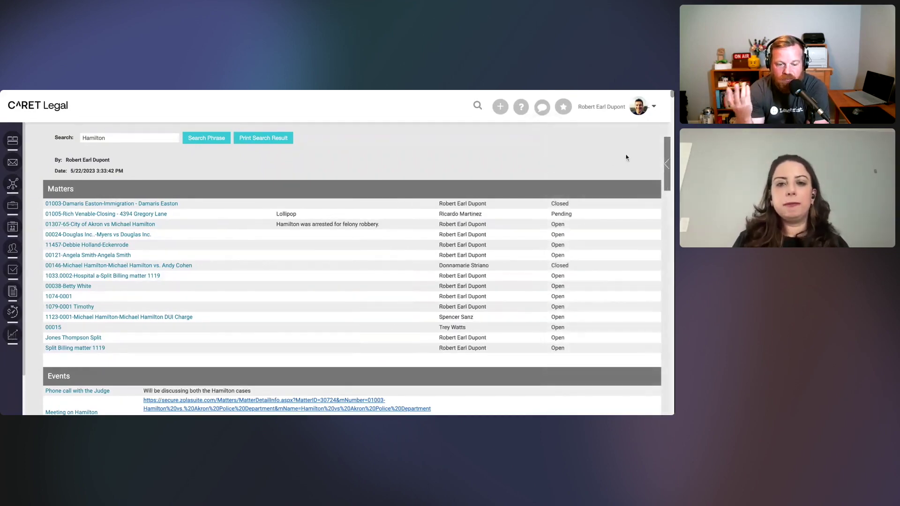
{"action": "left_click", "coordinate": [666, 163]}
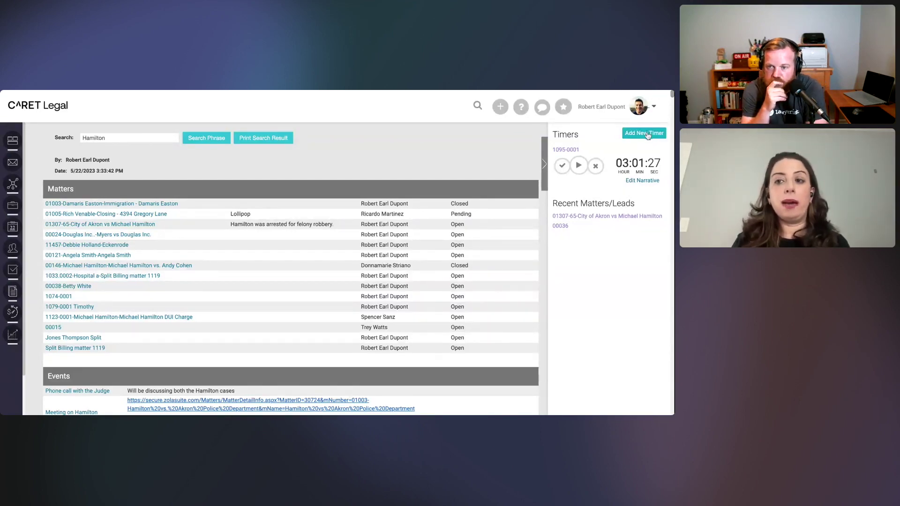
{"action": "left_click", "coordinate": [647, 135]}
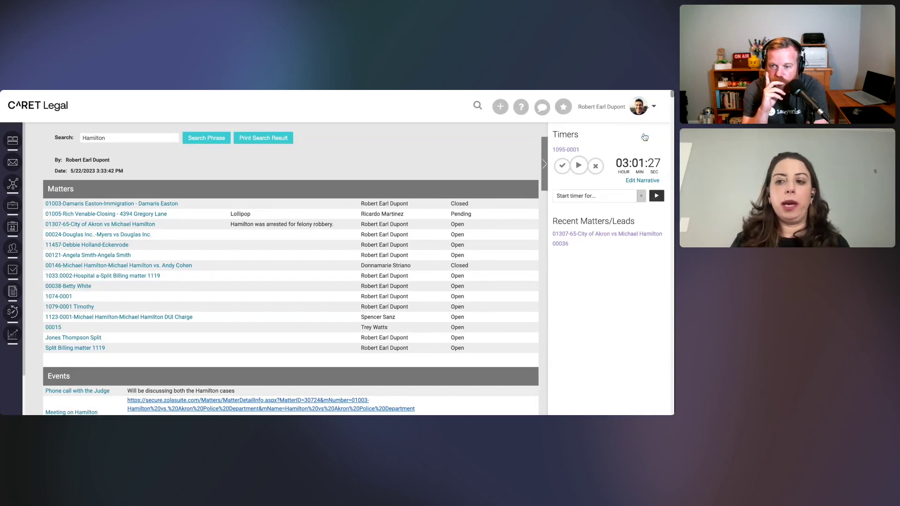
{"action": "left_click", "coordinate": [591, 201]}
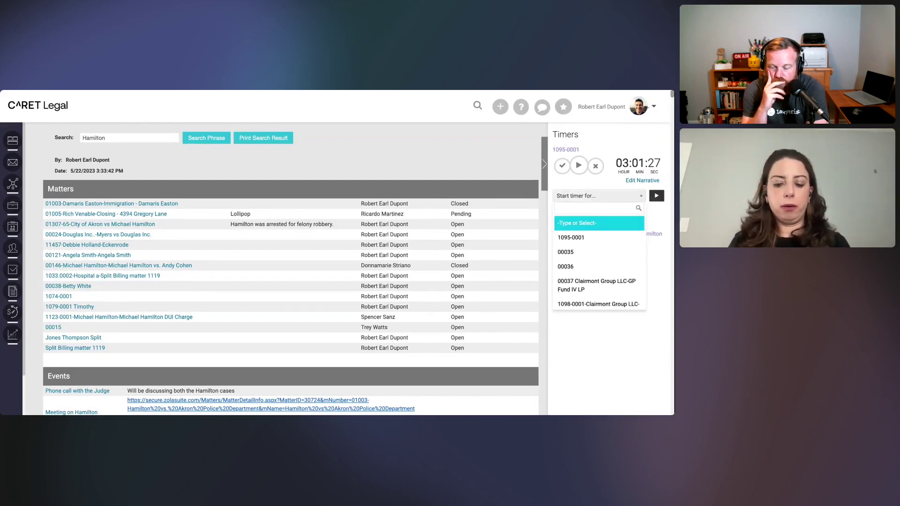
{"action": "type", "text": "Hamilton"}
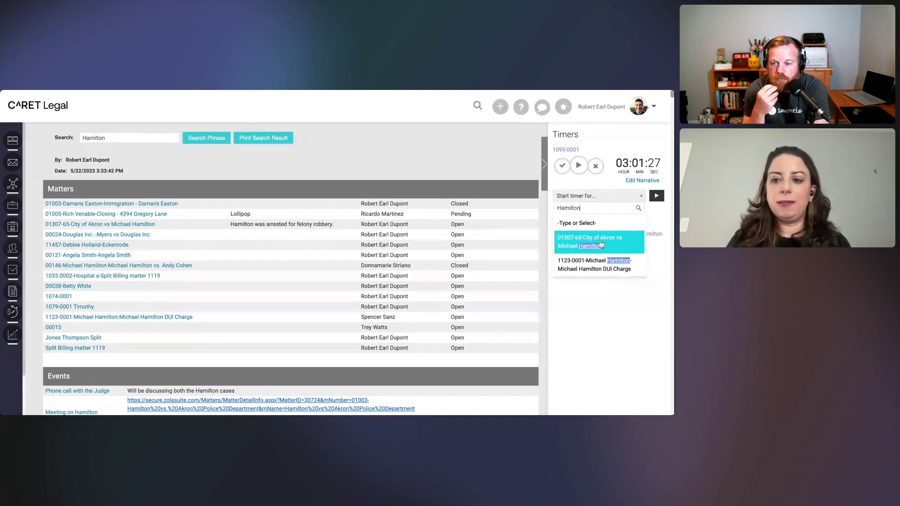
{"action": "left_click", "coordinate": [590, 242]}
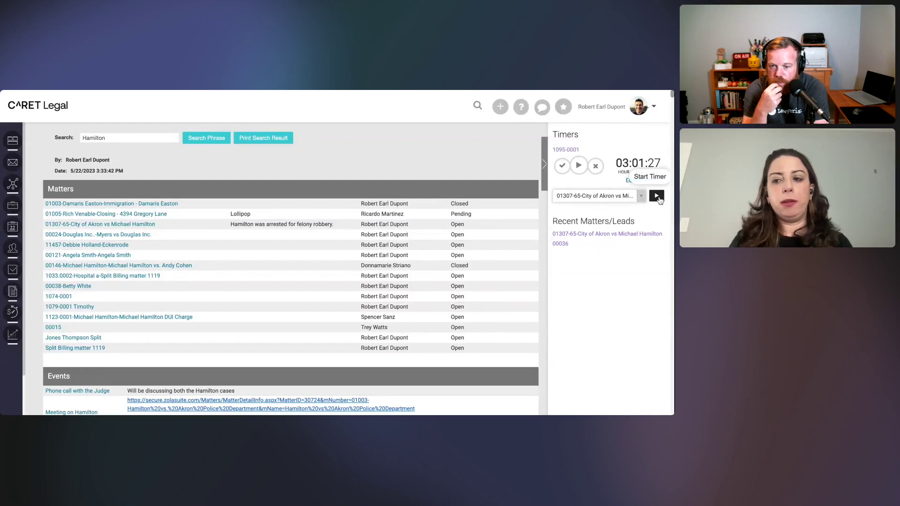
{"action": "left_click", "coordinate": [657, 196]}
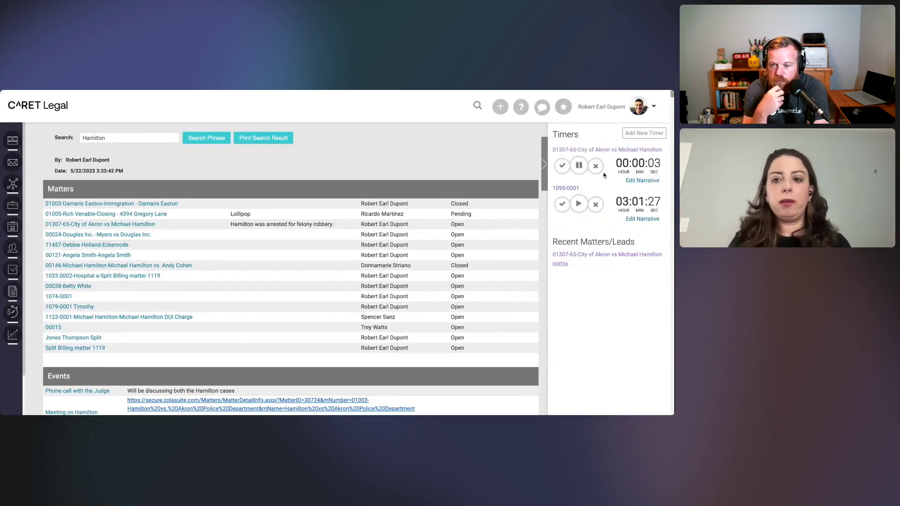
Add and start a second timer for the Betty White matter, choosing the entry without a Will or Test suffix
{"action": "left_click", "coordinate": [547, 171]}
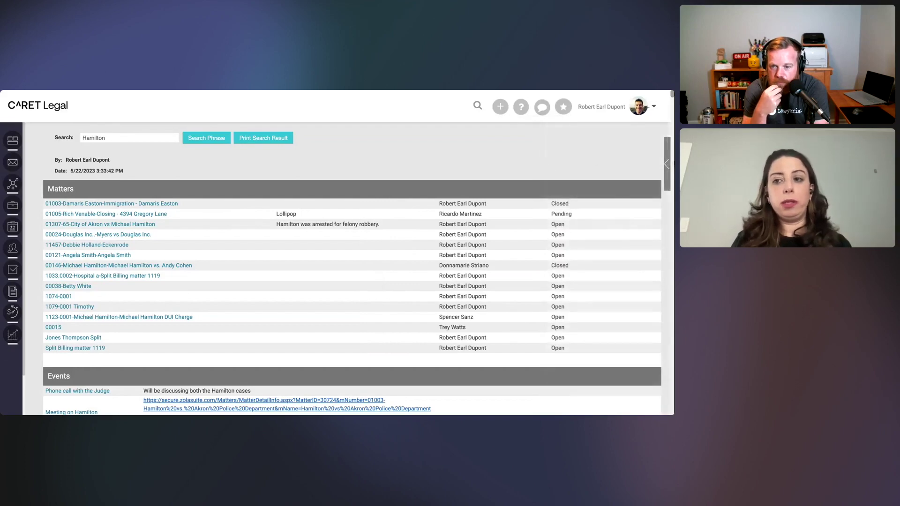
{"action": "left_click", "coordinate": [668, 163]}
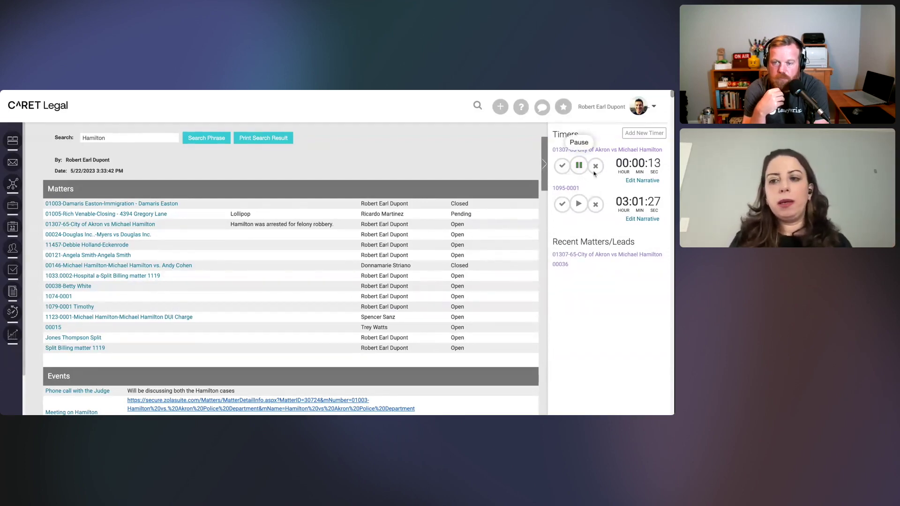
{"action": "left_click", "coordinate": [634, 140]}
{"action": "left_click", "coordinate": [596, 236]}
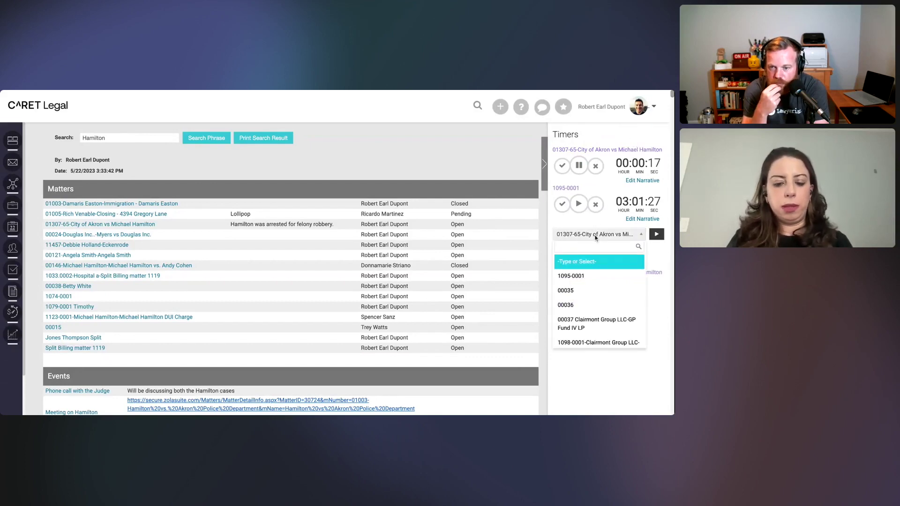
{"action": "type", "text": "Betty"}
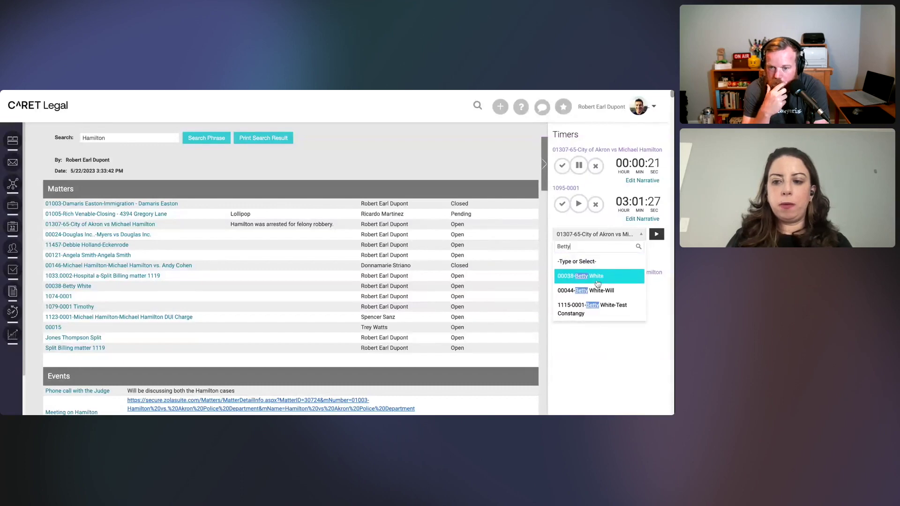
{"action": "left_click", "coordinate": [581, 276]}
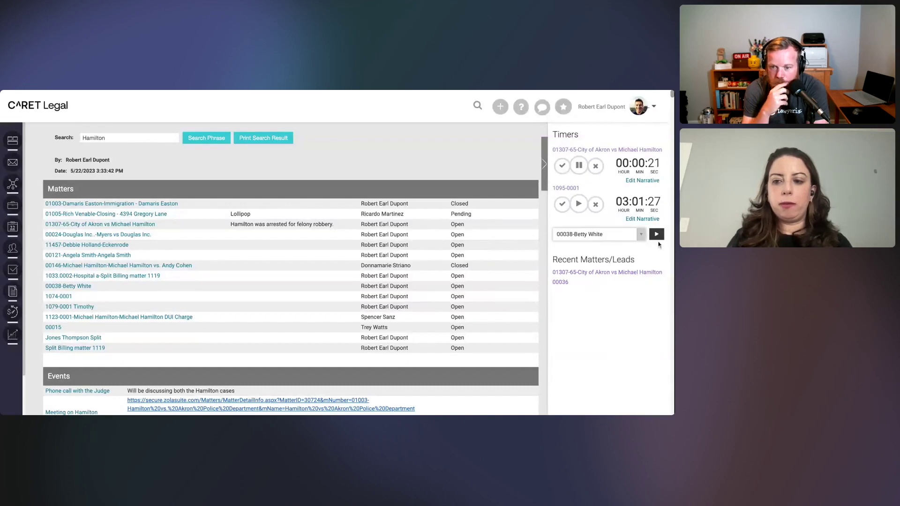
{"action": "left_click", "coordinate": [657, 234]}
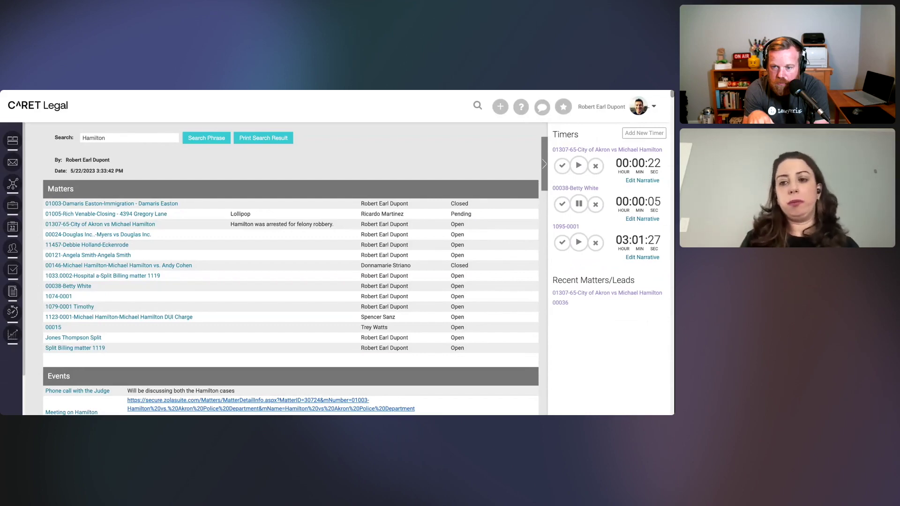
Switch the running timer to City of Akron and back to Betty White, and stop and save the City of Akron timer
{"action": "left_click", "coordinate": [579, 166]}
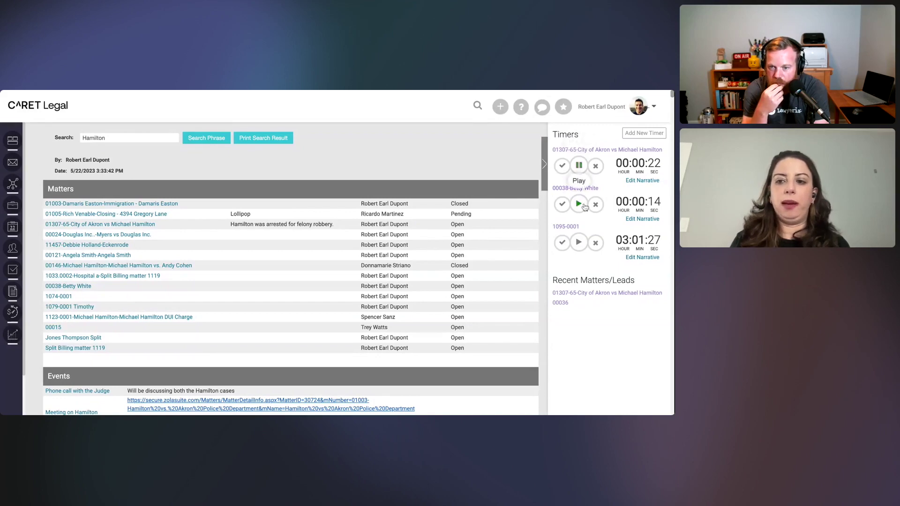
{"action": "left_click", "coordinate": [580, 204]}
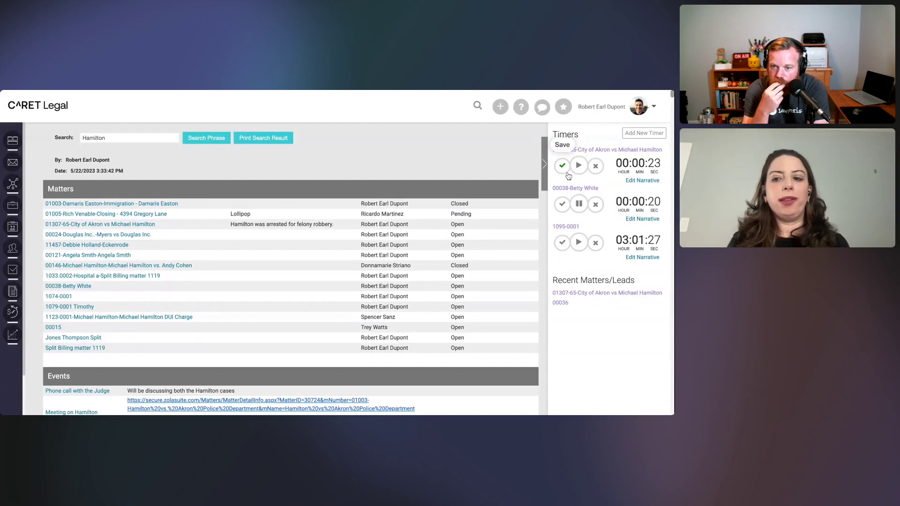
{"action": "left_click", "coordinate": [565, 174]}
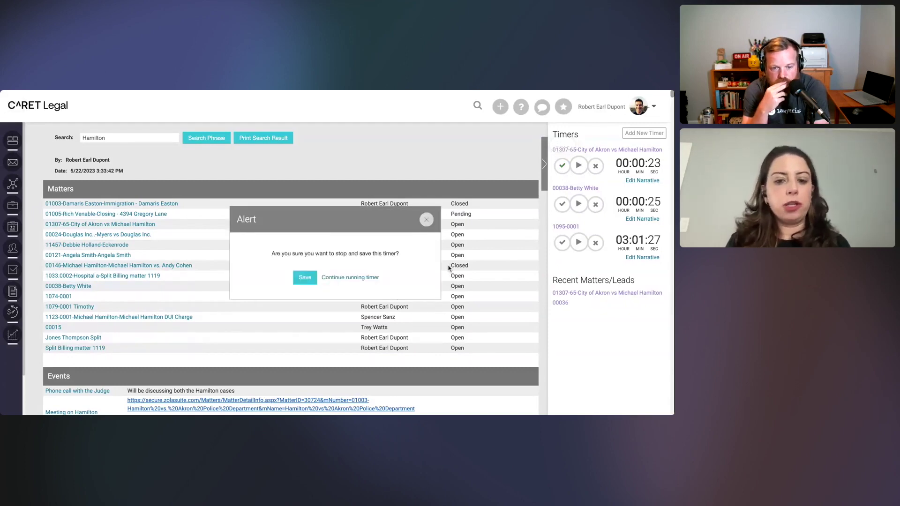
{"action": "left_click", "coordinate": [310, 279]}
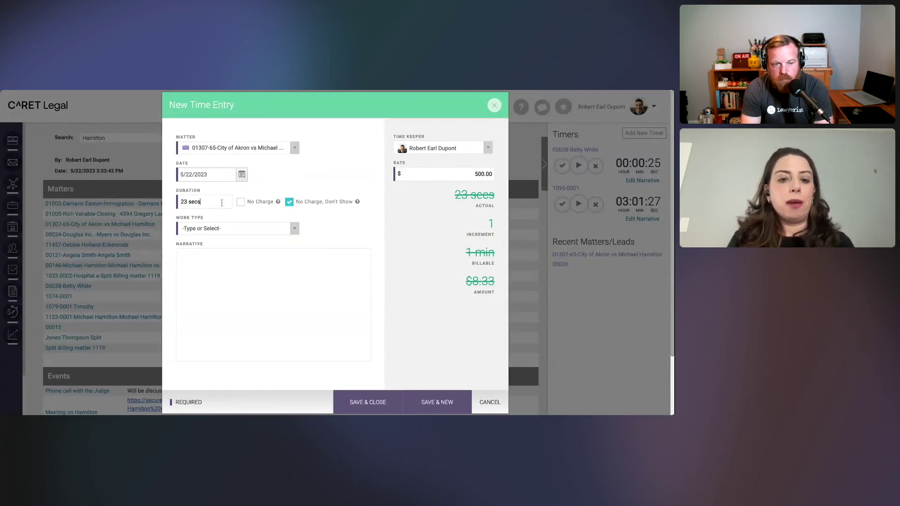
Replace the duration in the new time entry with 2h5m30s
{"action": "left_click_drag", "start_coordinate": [222, 202], "coordinate": [157, 207]}
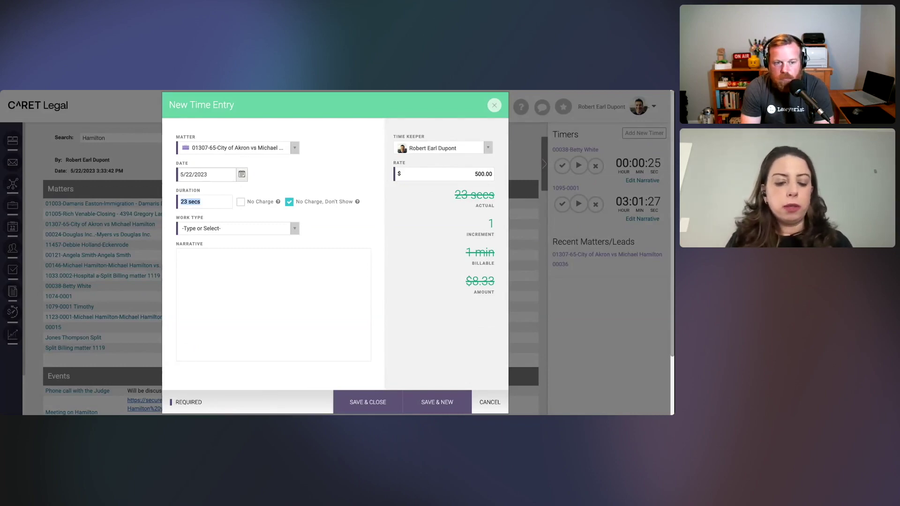
{"action": "key", "text": "BackSpace"}
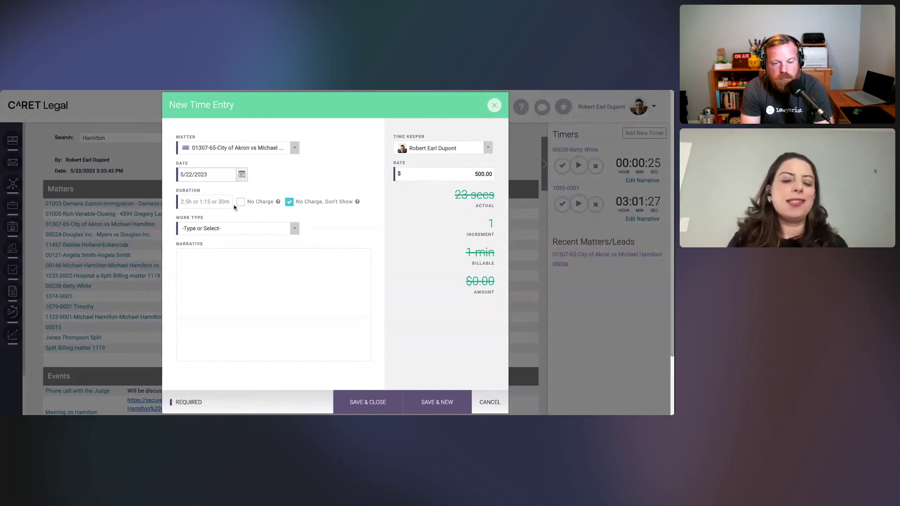
{"action": "type", "text": "2h5m"}
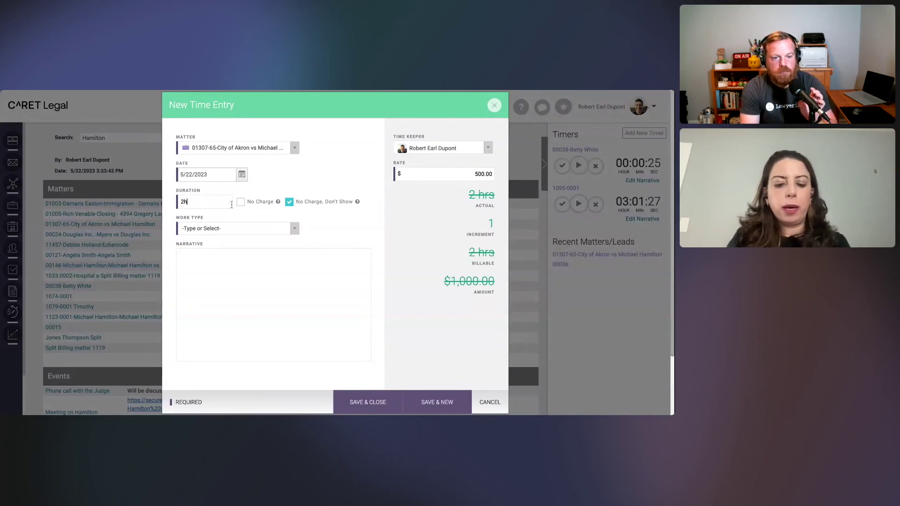
{"action": "type", "text": "0s"}
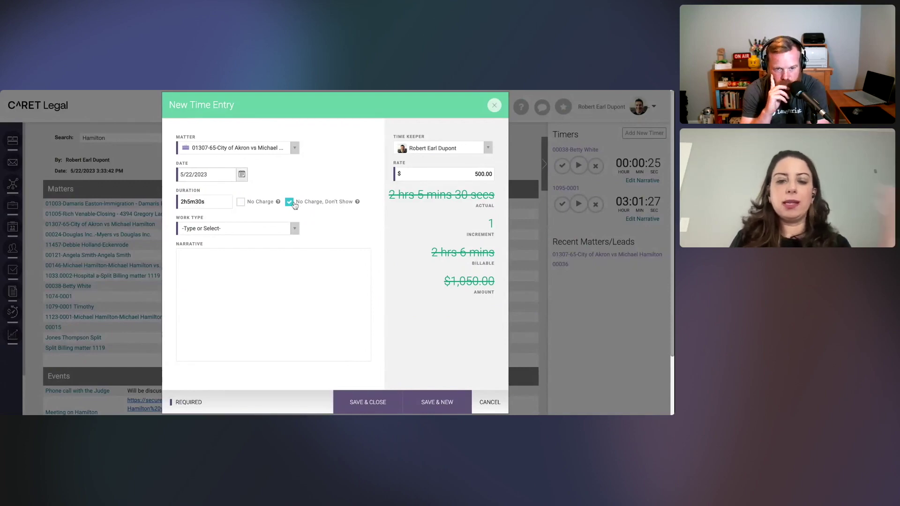
Make the time entry chargeable by switching to No Charge and clearing that option
{"action": "left_click", "coordinate": [256, 208]}
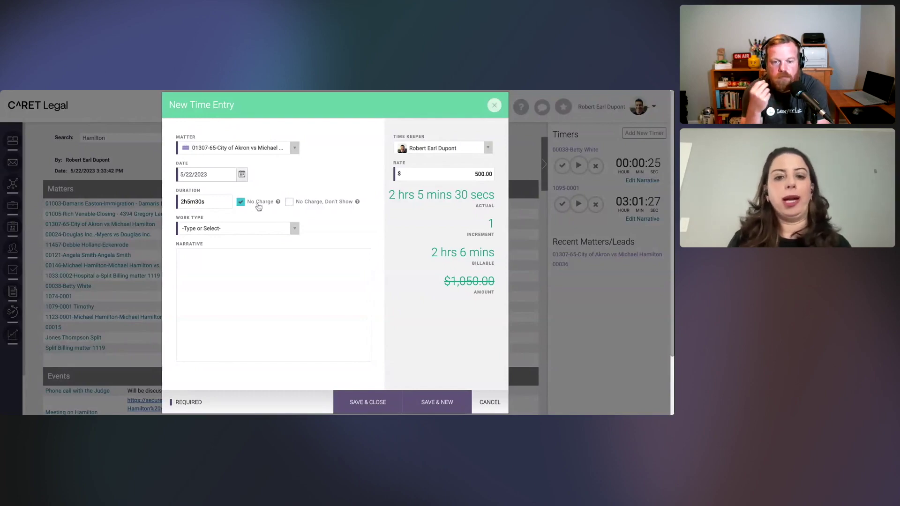
{"action": "left_click", "coordinate": [242, 203]}
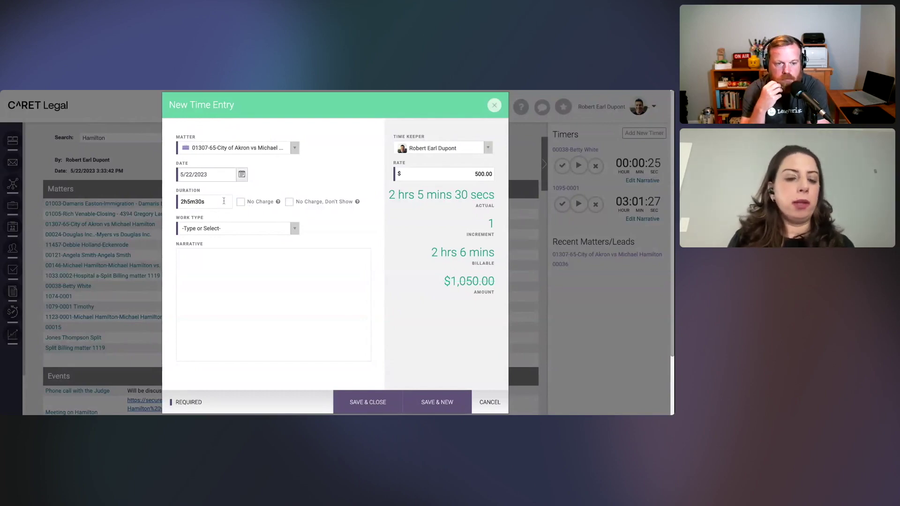
Enter the time entry's duration as 1:30, and replace it with the decimal value 1.5
{"action": "double_click", "coordinate": [224, 201]}
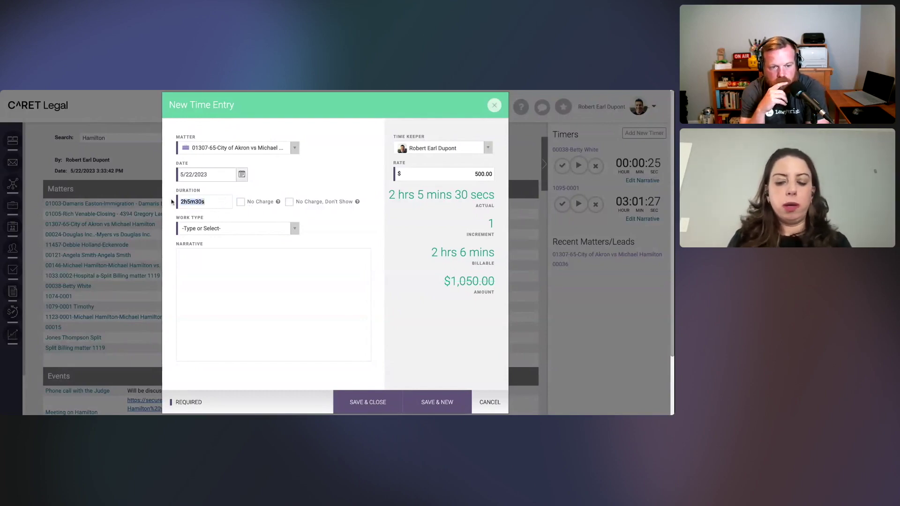
{"action": "type", "text": "1:3"}
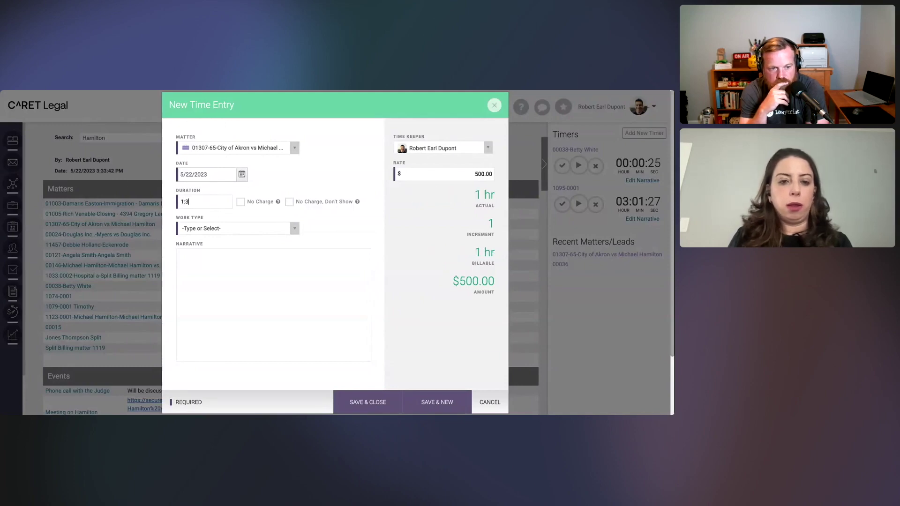
{"action": "type", "text": "0"}
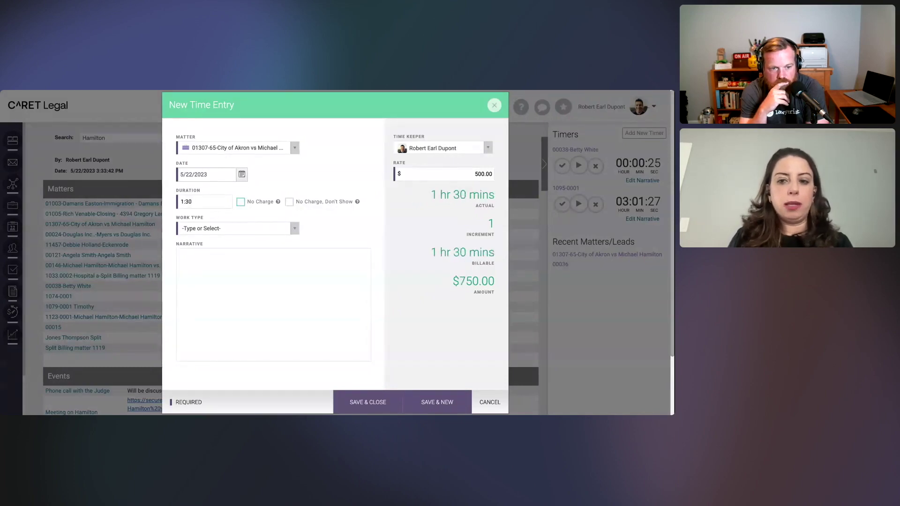
{"action": "double_click", "coordinate": [211, 201]}
{"action": "type", "text": "1.5"}
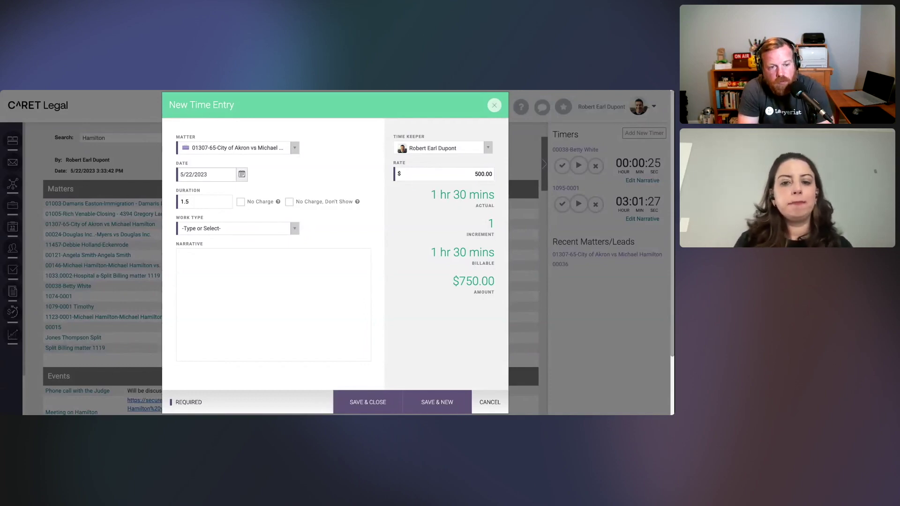
Set the work type to Attend Hearing and save the entry with the narrative "Court appearance for Hearing regarding Traffic Ticket on 5/1/2023."
{"action": "left_click", "coordinate": [225, 233]}
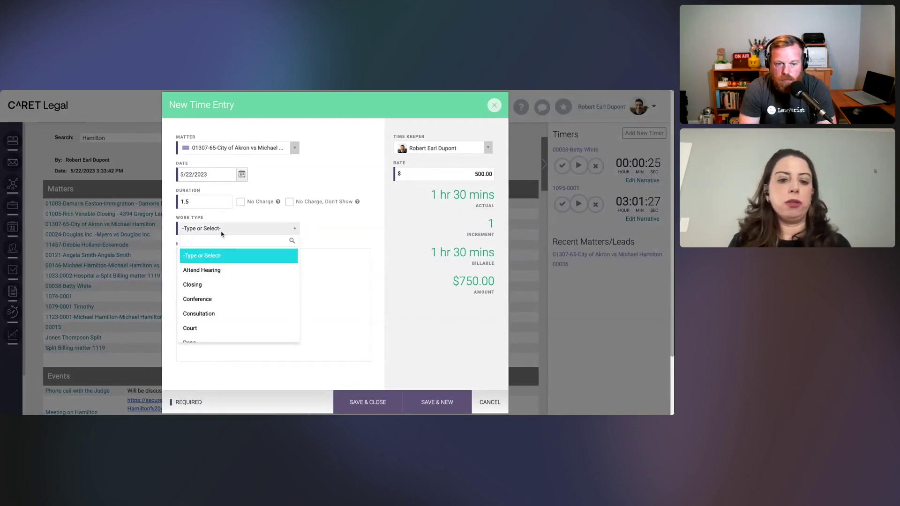
{"action": "left_click", "coordinate": [220, 272]}
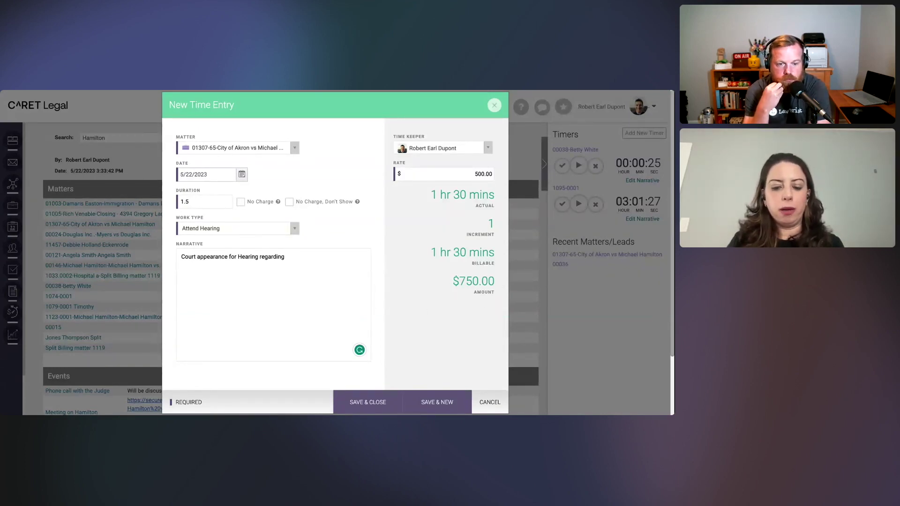
{"action": "type", "text": "fic Ti"}
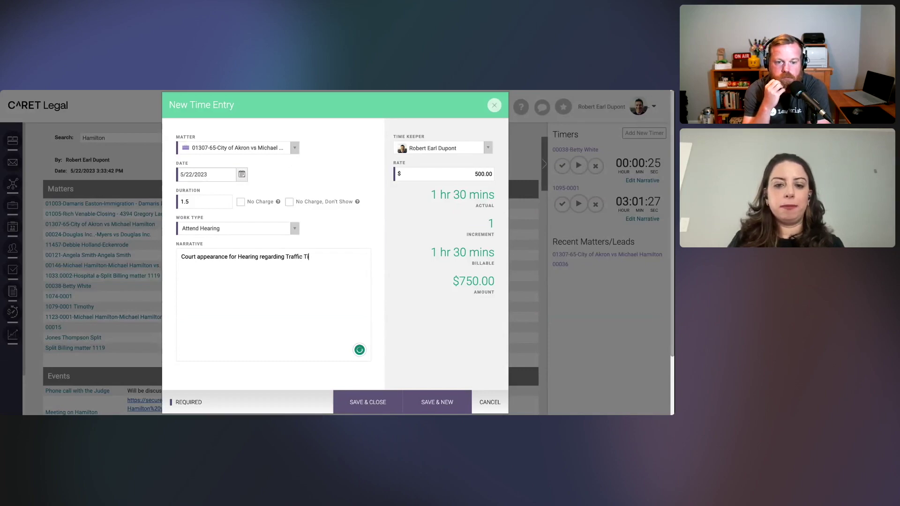
{"action": "type", "text": "cket on 5/1"}
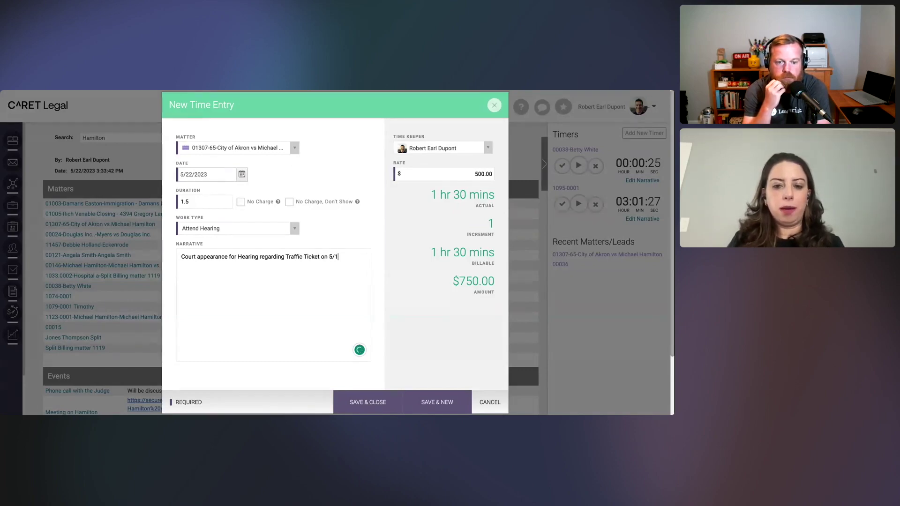
{"action": "type", "text": "/2023"}
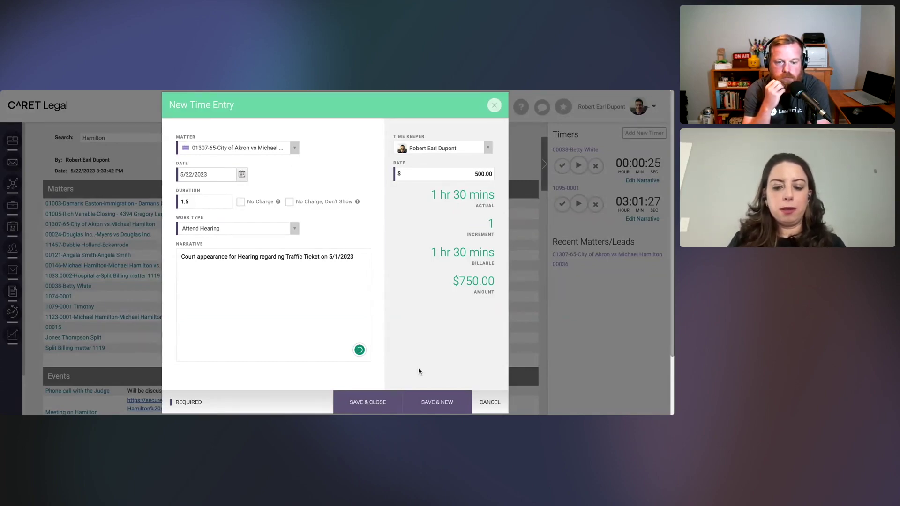
{"action": "type", "text": "."}
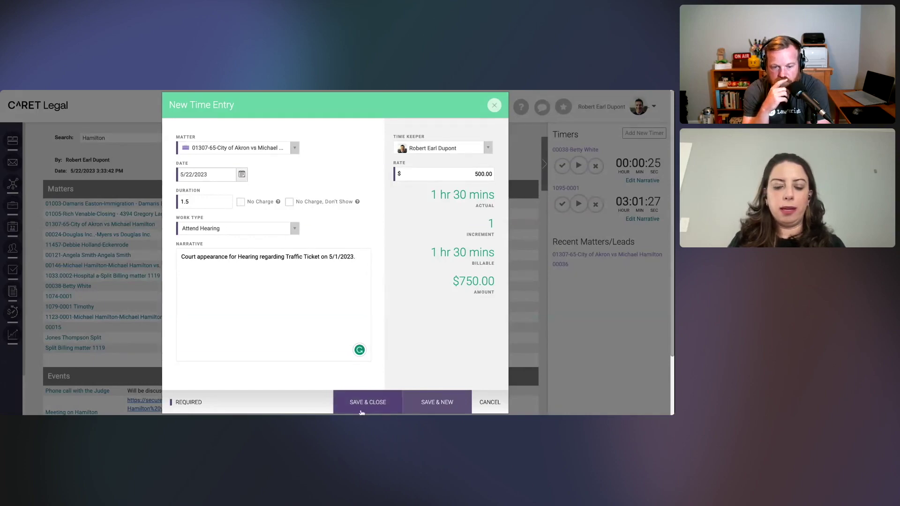
{"action": "left_click", "coordinate": [362, 412]}
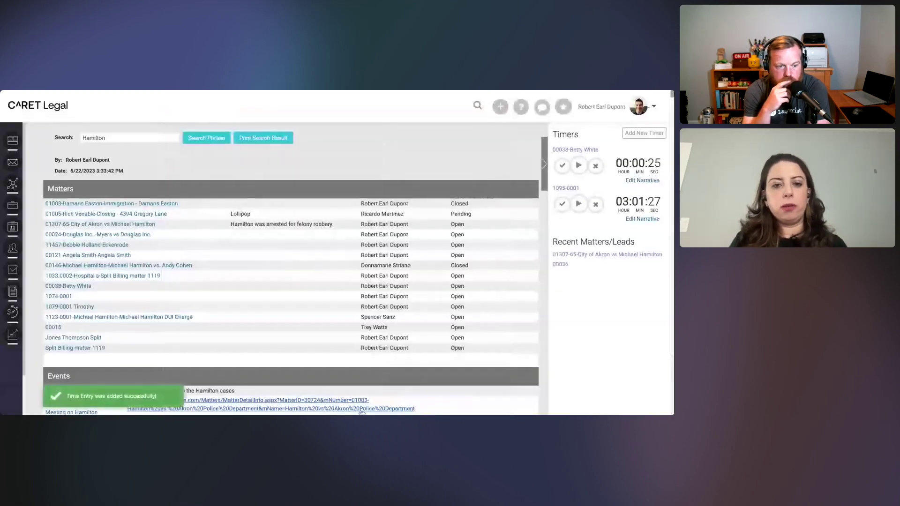
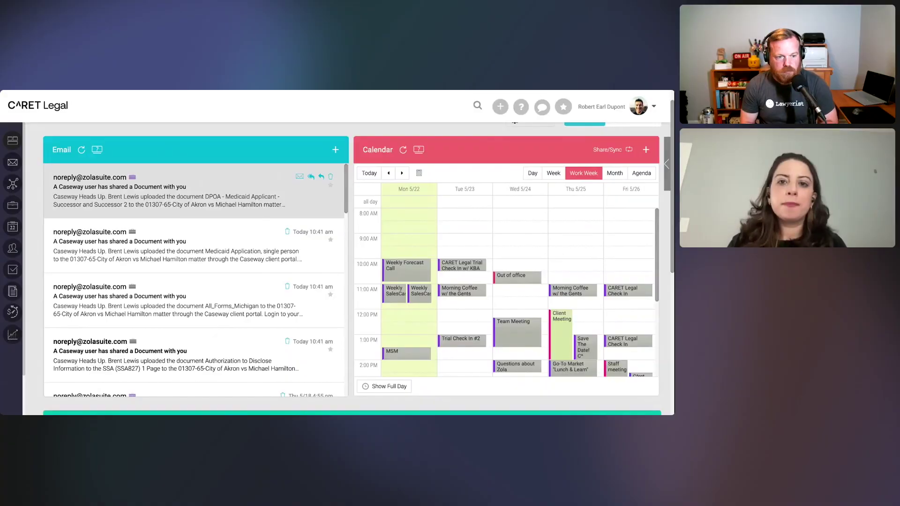
Start a reply to the first email in the dashboard's inbox and choose to attach a file from Zola Docs
{"action": "left_click", "coordinate": [312, 178]}
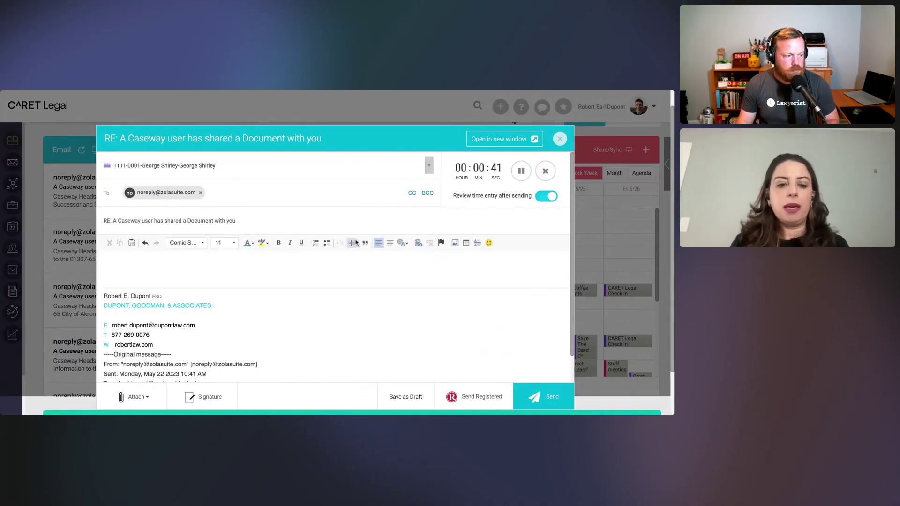
{"action": "left_click", "coordinate": [140, 395]}
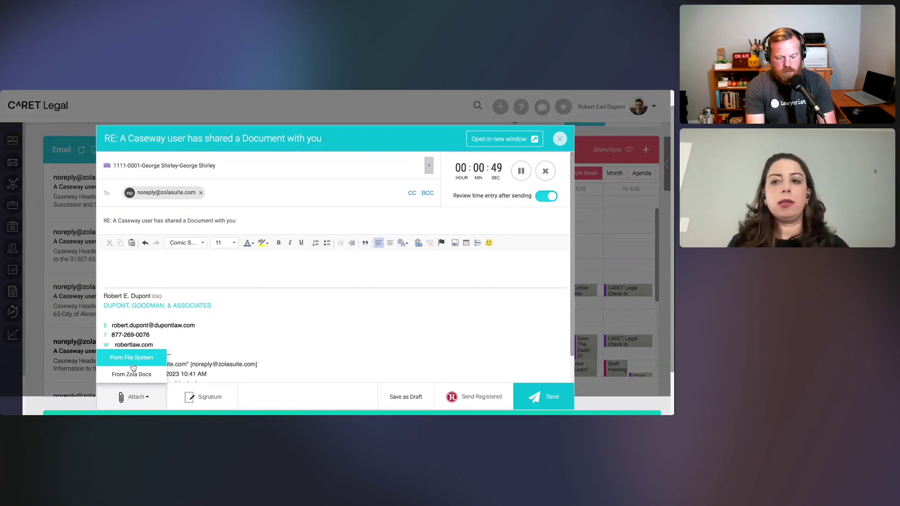
{"action": "left_click", "coordinate": [157, 377]}
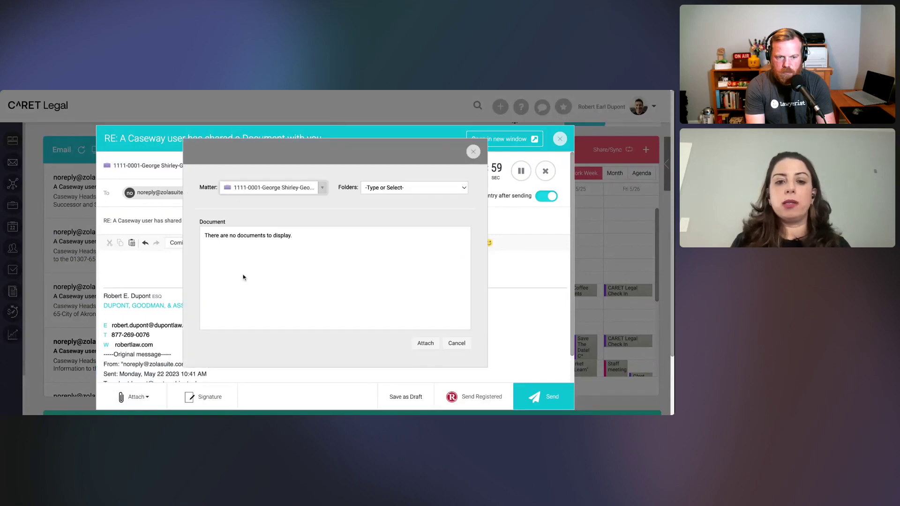
Browse the Pictures folder of the client's Will matter for attachments, and discard the selection and the email reply
{"action": "left_click", "coordinate": [285, 196]}
{"action": "type", "text": "Bet"}
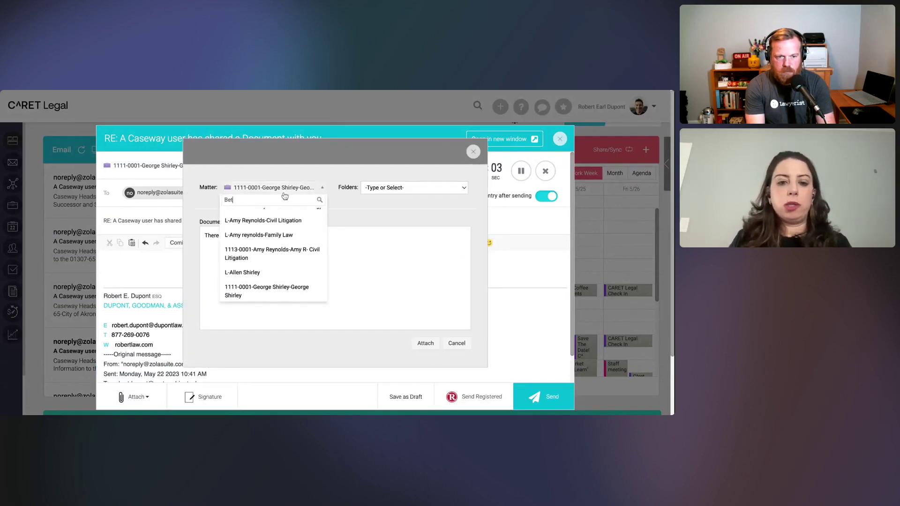
{"action": "type", "text": "ty"}
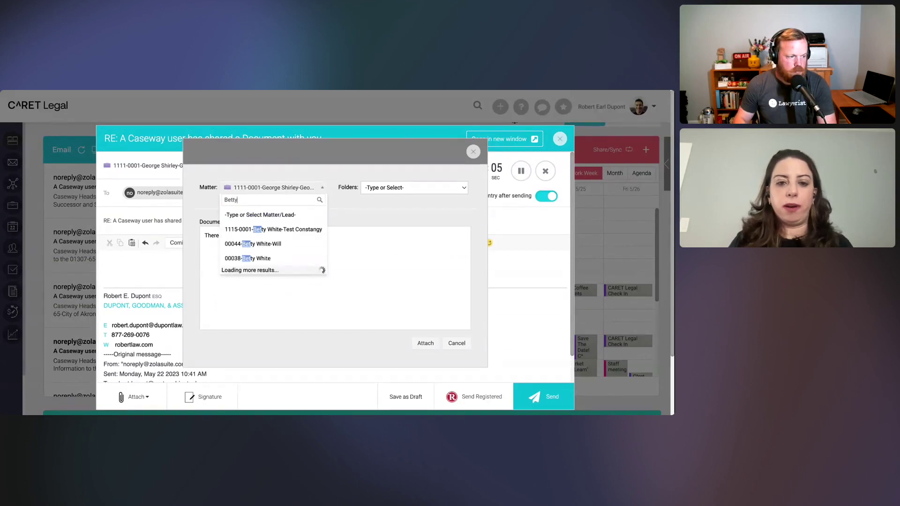
{"action": "left_click", "coordinate": [282, 247]}
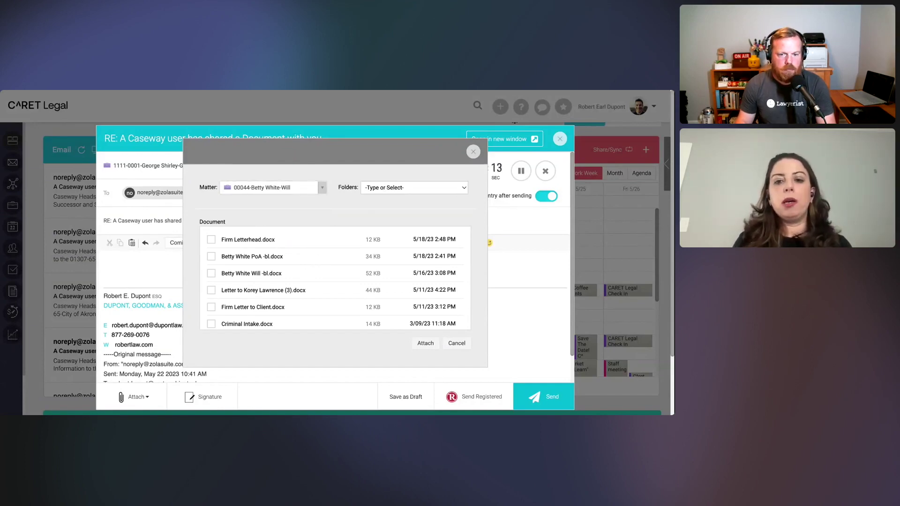
{"action": "left_click", "coordinate": [374, 213]}
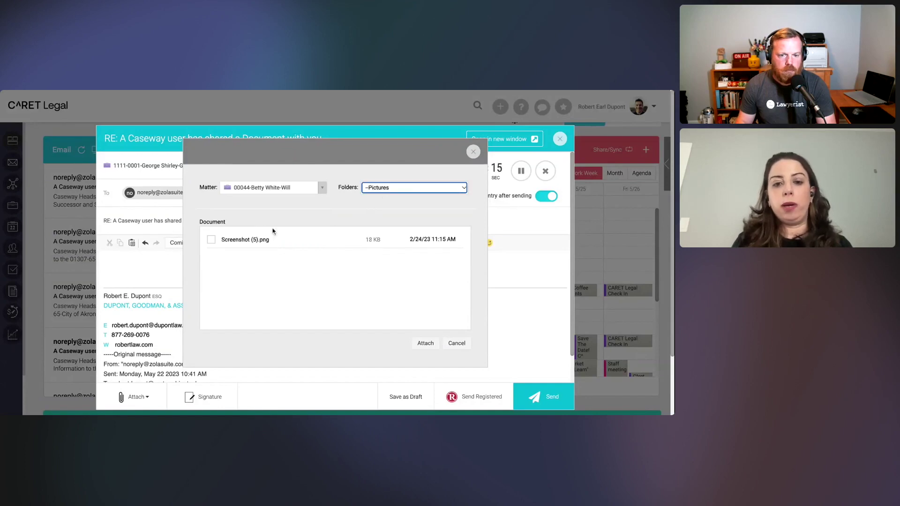
{"action": "left_click", "coordinate": [473, 152]}
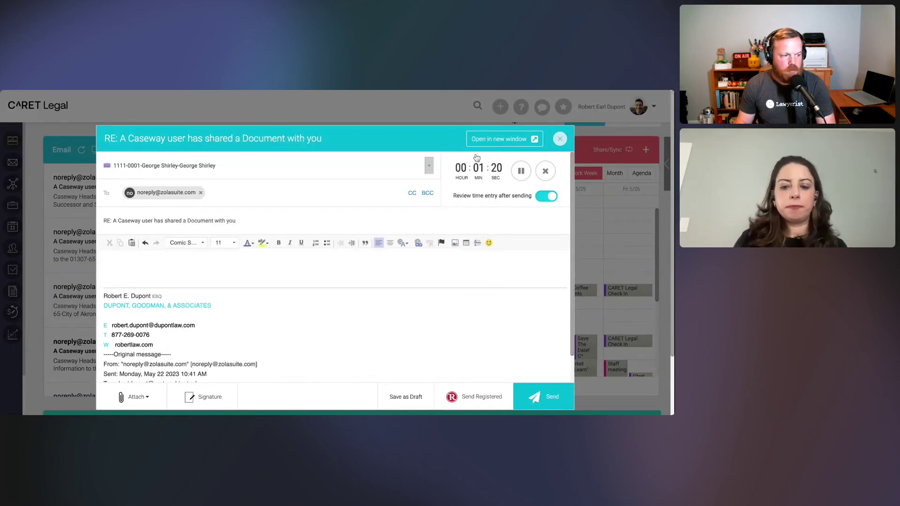
{"action": "left_click", "coordinate": [558, 138]}
{"action": "left_click", "coordinate": [351, 166]}
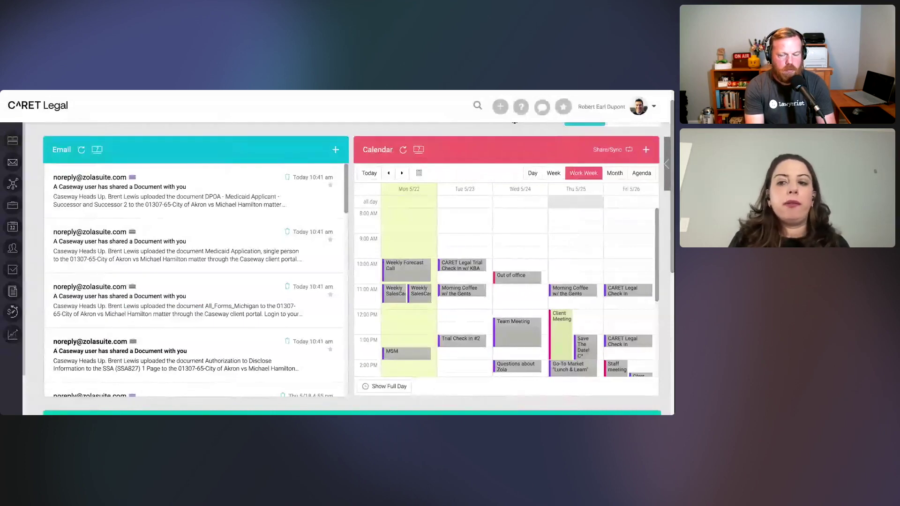
View the dashboard calendar as Day and Agenda, and return it to Work Week
{"action": "scroll", "coordinate": [351, 263], "scroll_direction": "up", "scroll_amount": 1}
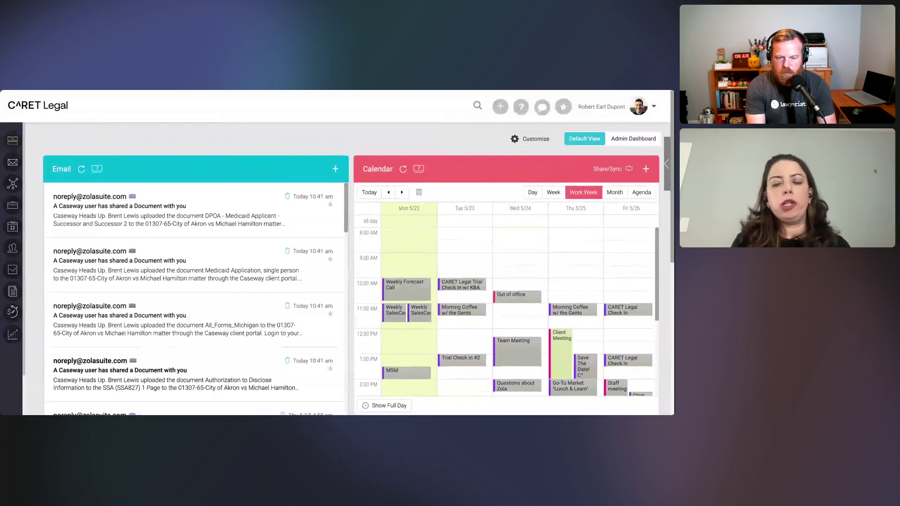
{"action": "left_click", "coordinate": [537, 198]}
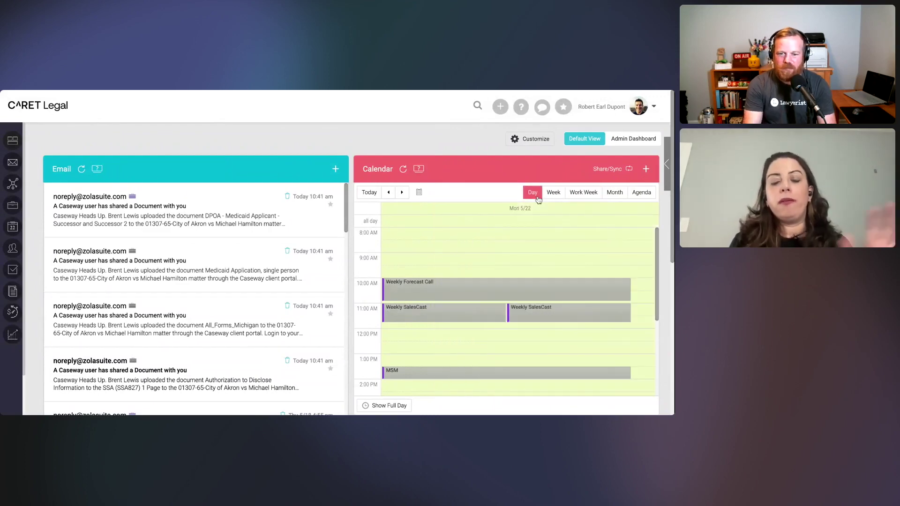
{"action": "left_click", "coordinate": [643, 199]}
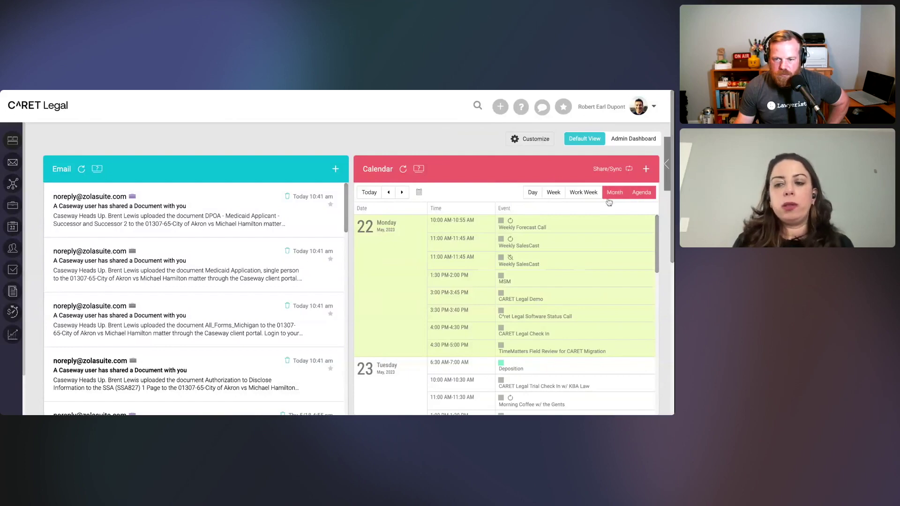
{"action": "left_click", "coordinate": [590, 199]}
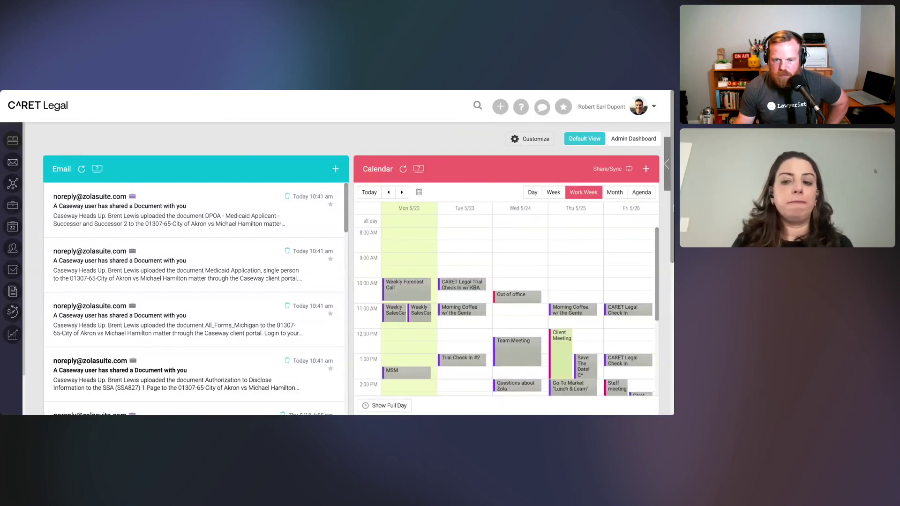
Create a calendar event on Tuesday 5/23 at 8:00 AM with the subject "Meeting with a New client"
{"action": "scroll", "coordinate": [673, 208], "scroll_direction": "down", "scroll_amount": 2}
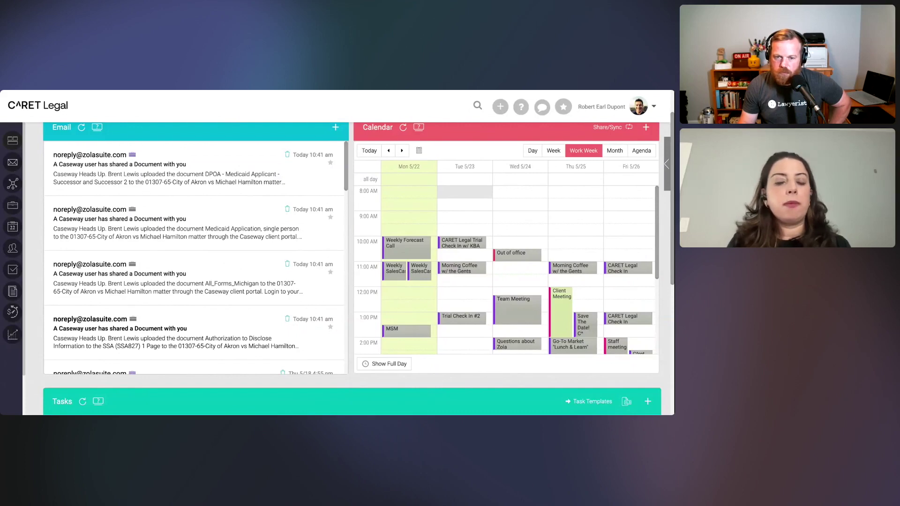
{"action": "double_click", "coordinate": [464, 193]}
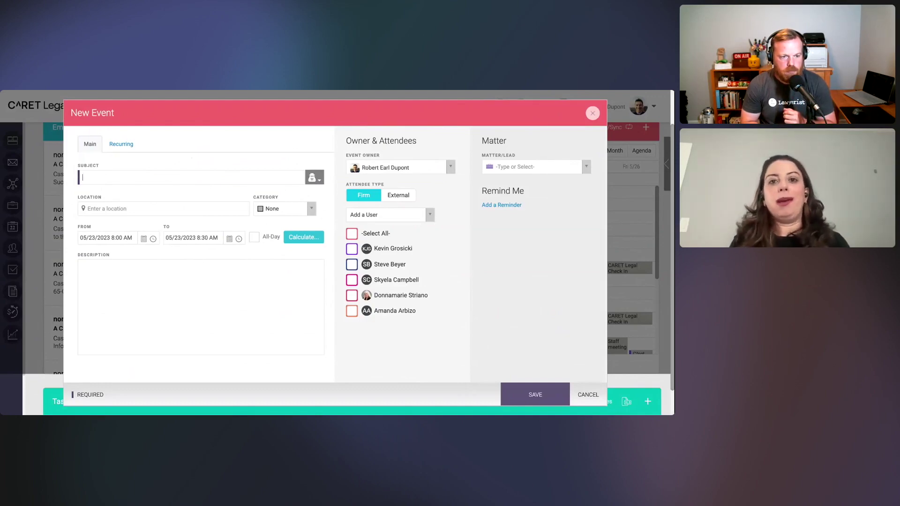
{"action": "type", "text": "Mee"}
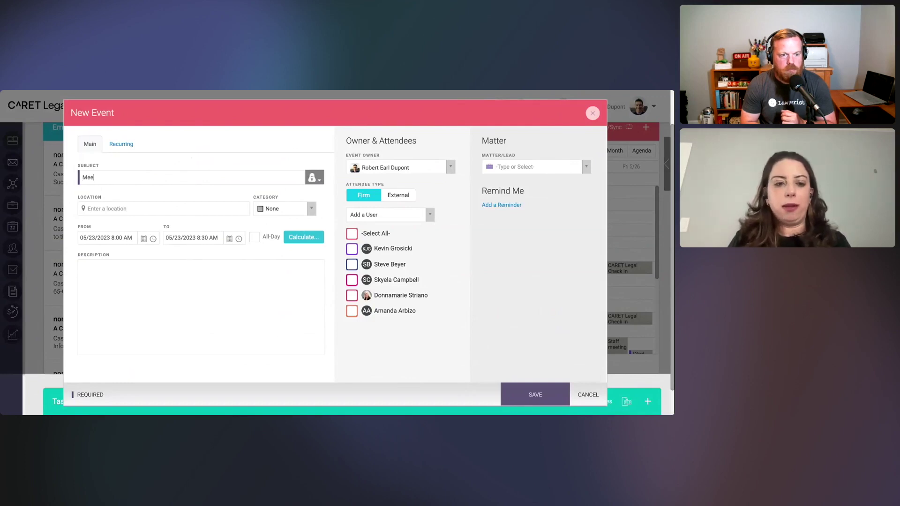
{"action": "type", "text": "ting with a "}
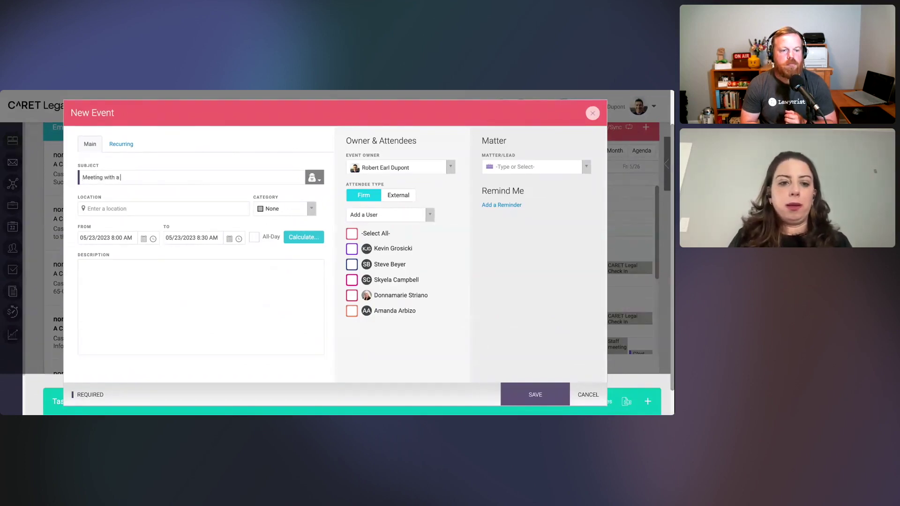
{"action": "type", "text": "New clien"}
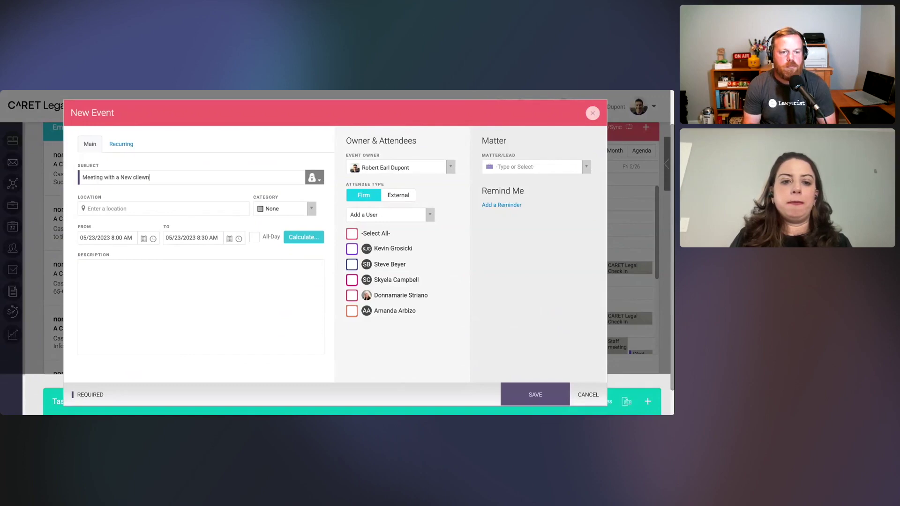
{"action": "type", "text": "t"}
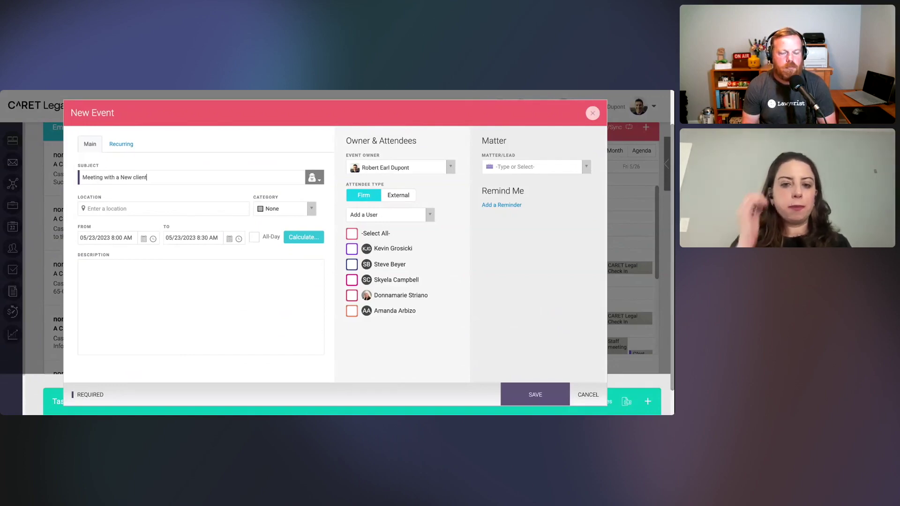
Check the event's privacy status options, and set its location to the suggested Times Square address in New York
{"action": "left_click", "coordinate": [321, 181]}
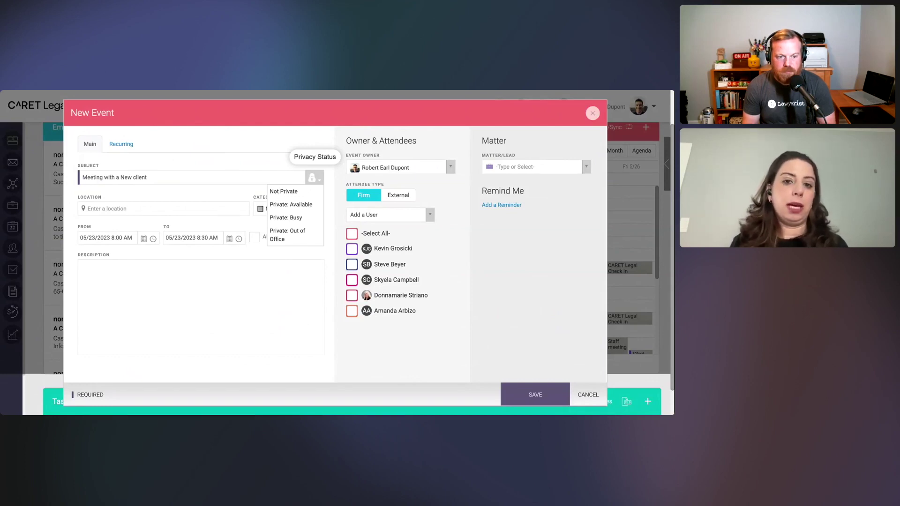
{"action": "left_click", "coordinate": [203, 202]}
{"action": "left_click", "coordinate": [316, 186]}
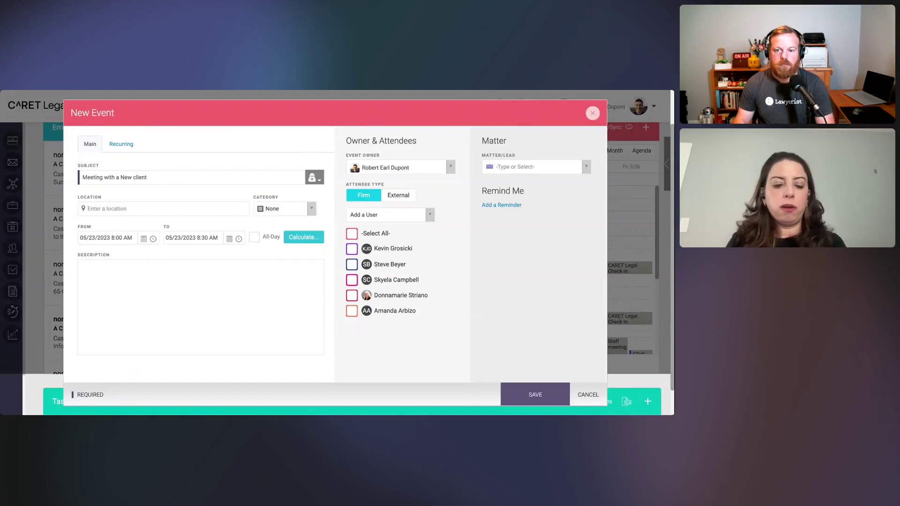
{"action": "type", "text": "1 Time"}
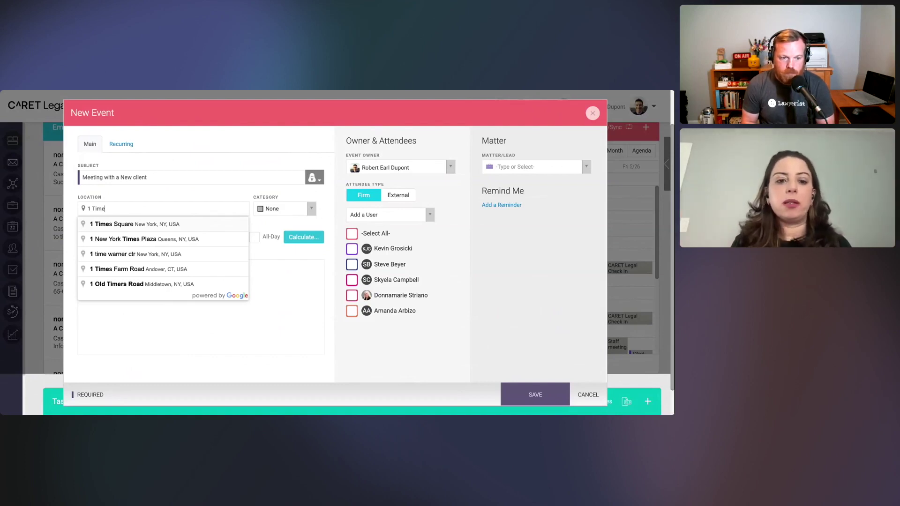
{"action": "left_click", "coordinate": [159, 223]}
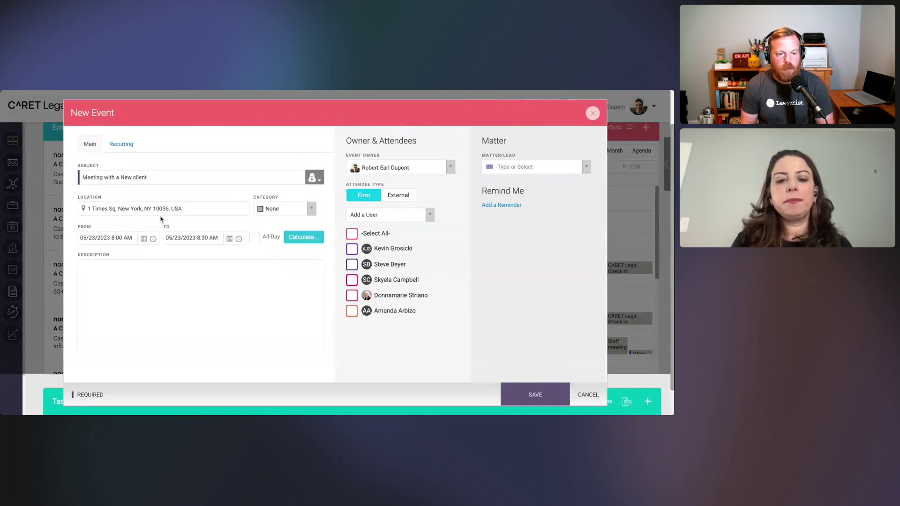
Check the available event categories without choosing one, and make the event all-day
{"action": "left_click", "coordinate": [297, 215]}
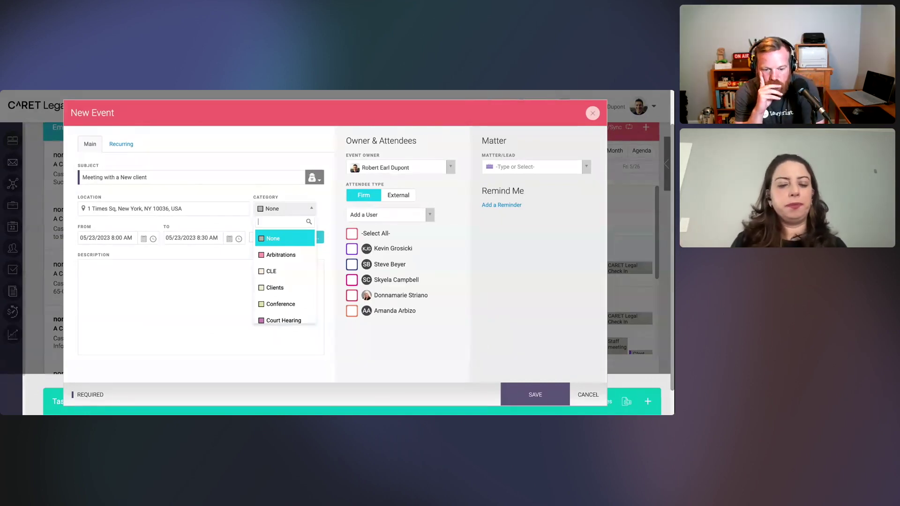
{"action": "key", "text": "Escape"}
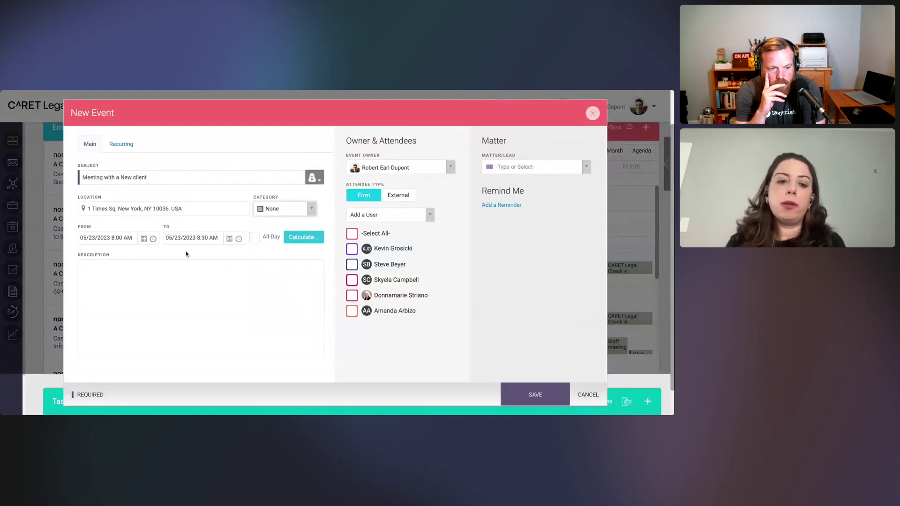
{"action": "left_click", "coordinate": [257, 242]}
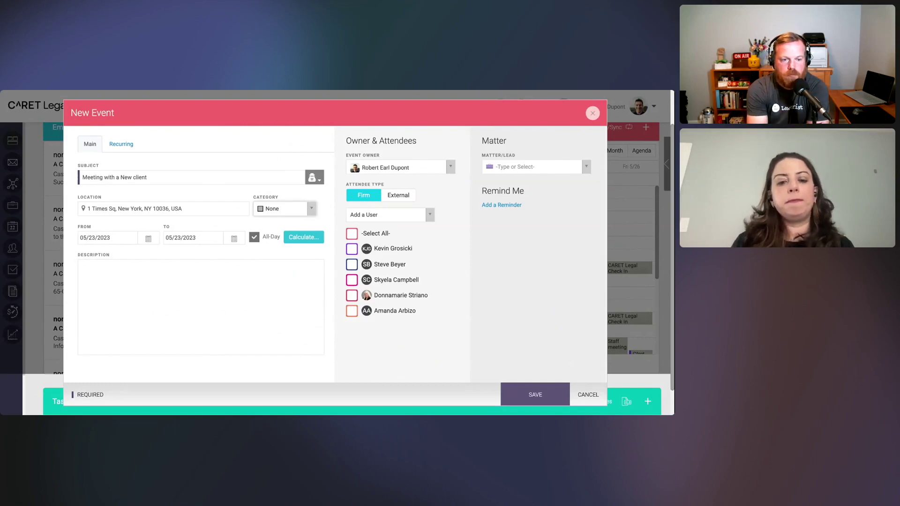
Calculate a date 90 days from 5/23/2023, counting weekends and federal holidays and moving to the next workday
{"action": "left_click", "coordinate": [314, 241]}
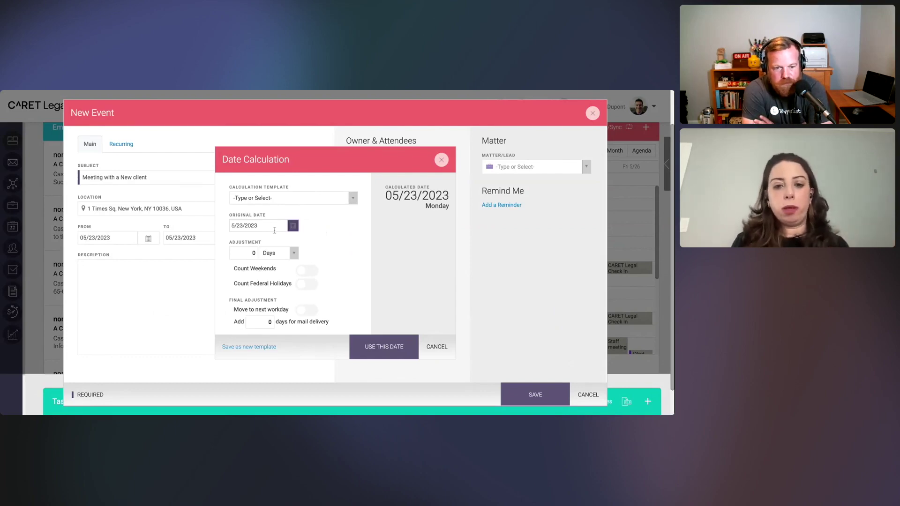
{"action": "left_click", "coordinate": [251, 254]}
{"action": "type", "text": "9"}
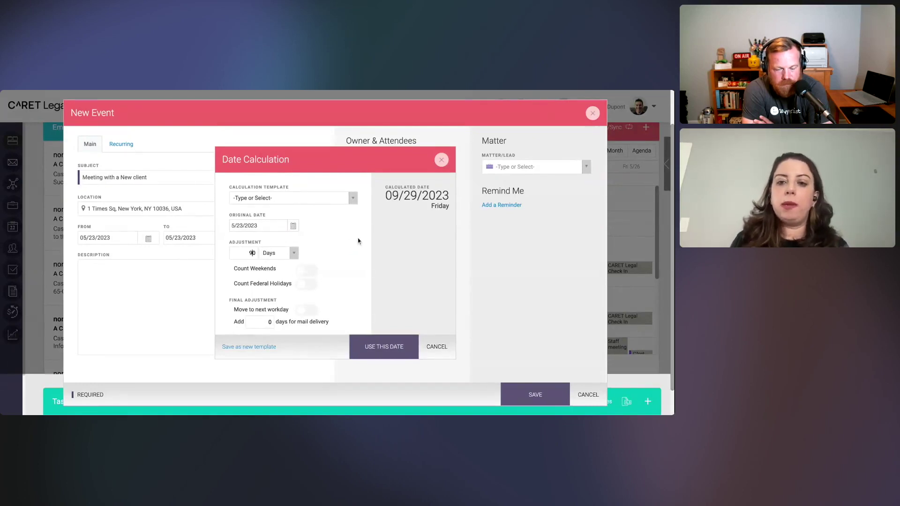
{"action": "left_click", "coordinate": [310, 272]}
{"action": "left_click", "coordinate": [309, 284]}
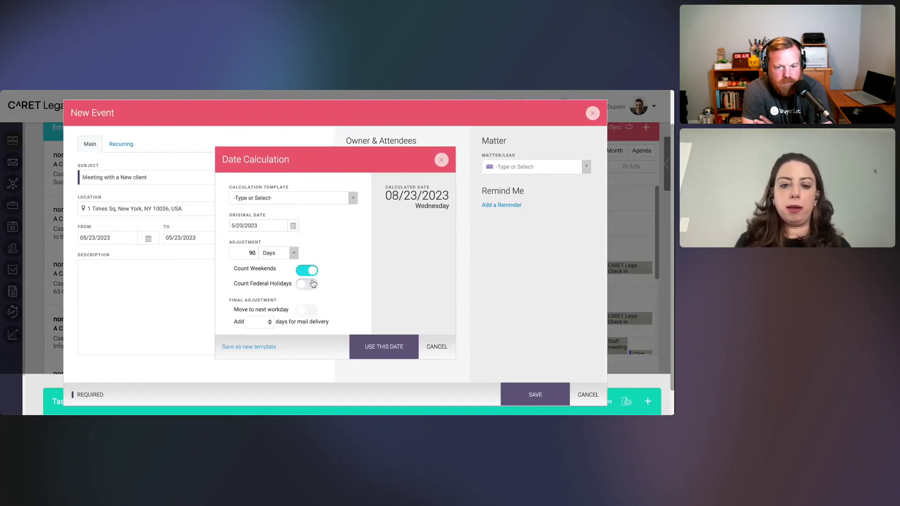
{"action": "left_click", "coordinate": [308, 311]}
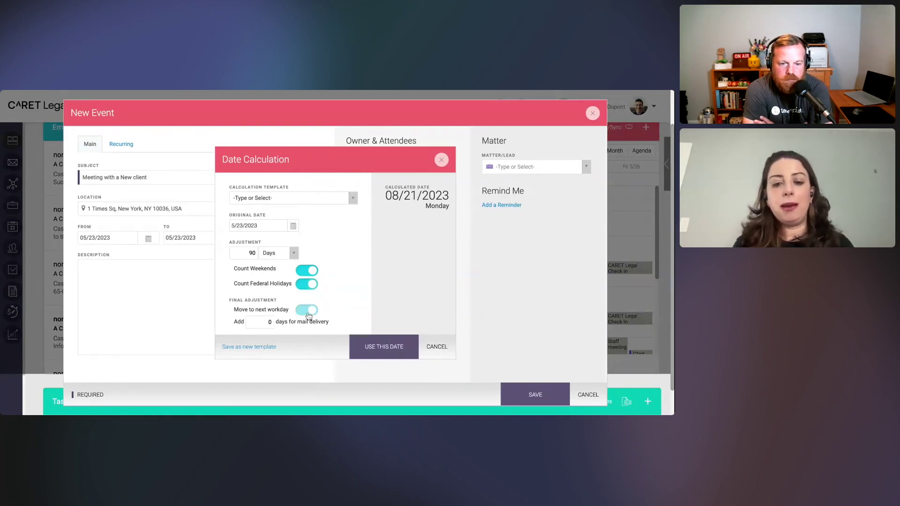
Try a -90 day adjustment and the 30 day calculation template, leaving the date calculation without using its date
{"action": "left_click", "coordinate": [266, 319]}
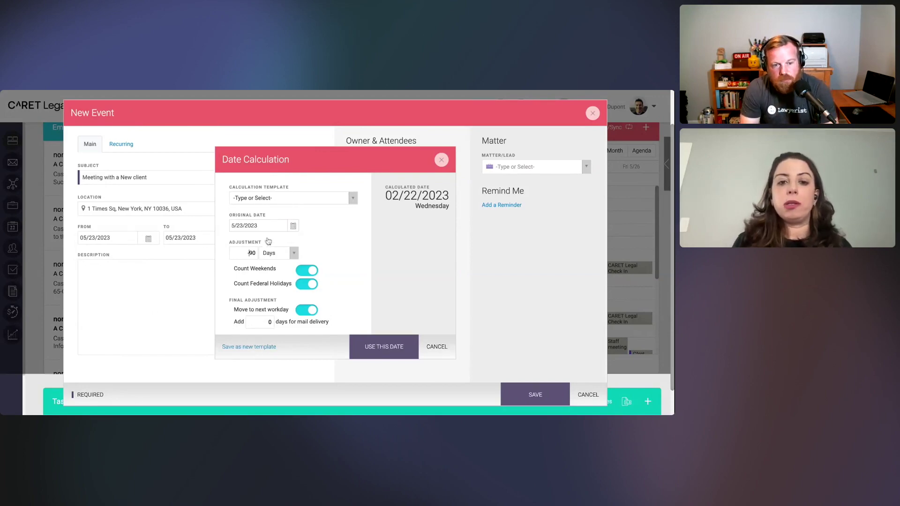
{"action": "left_click", "coordinate": [278, 200]}
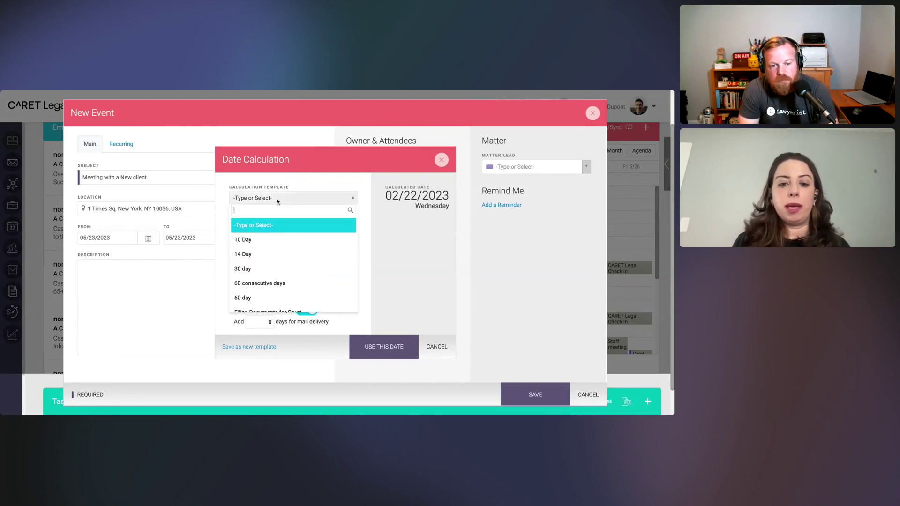
{"action": "left_click", "coordinate": [283, 271]}
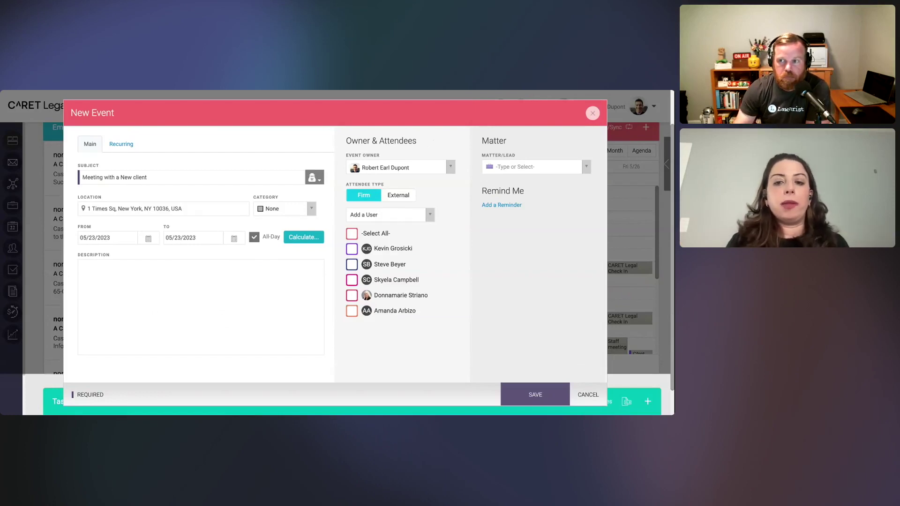
Invite an external attendee to the event, using the first contact suggested for the first name searched
{"action": "left_click", "coordinate": [400, 199]}
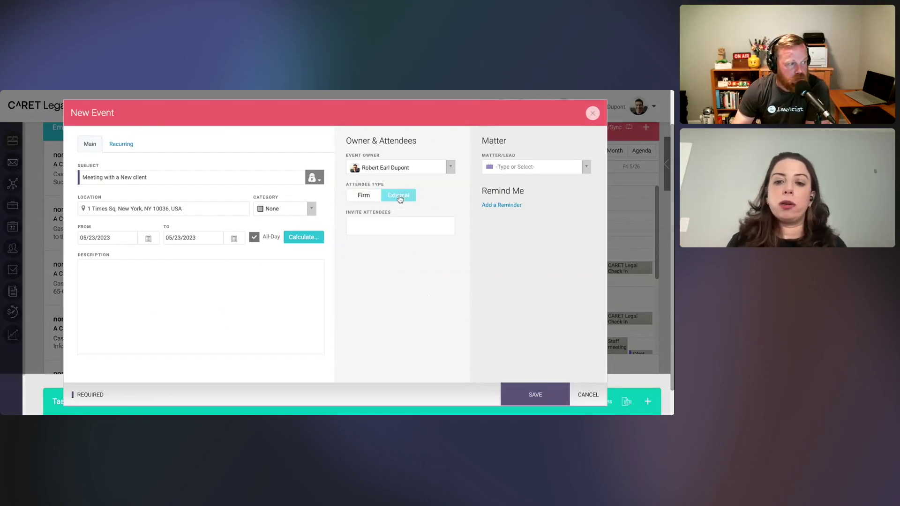
{"action": "left_click", "coordinate": [389, 223]}
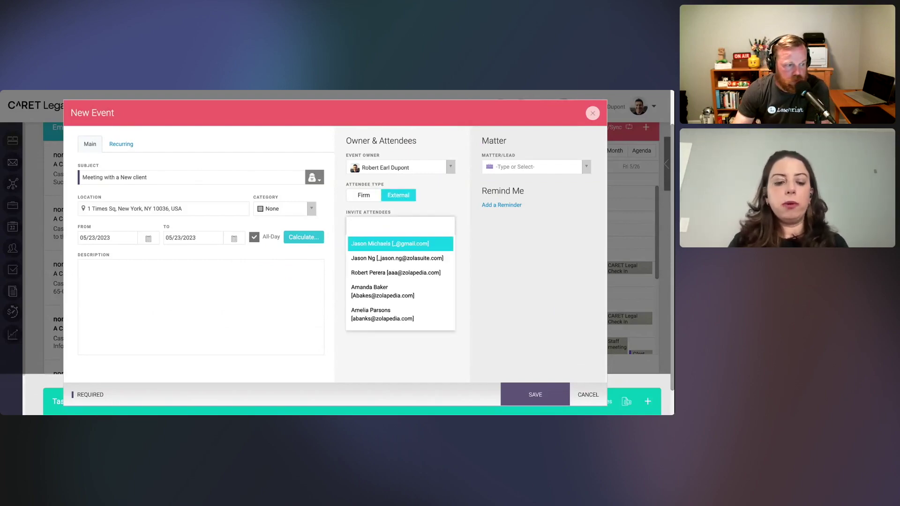
{"action": "type", "text": "Amy"}
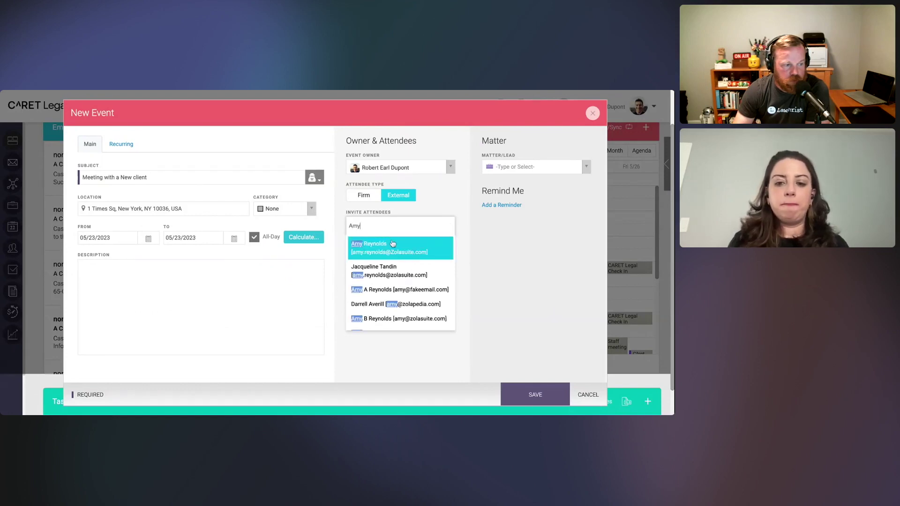
{"action": "left_click", "coordinate": [403, 245]}
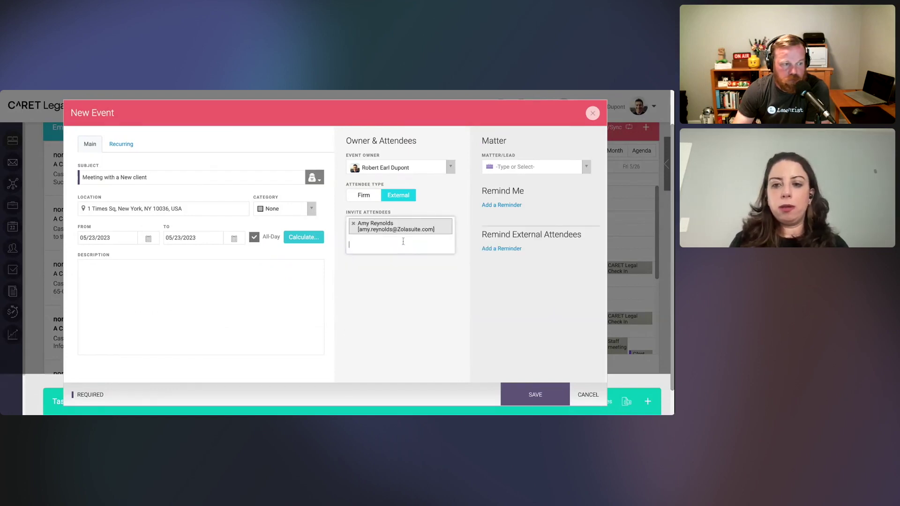
Link the event to the client's first matching matter and check the matter-related contacts suggested as external attendees
{"action": "left_click", "coordinate": [497, 169]}
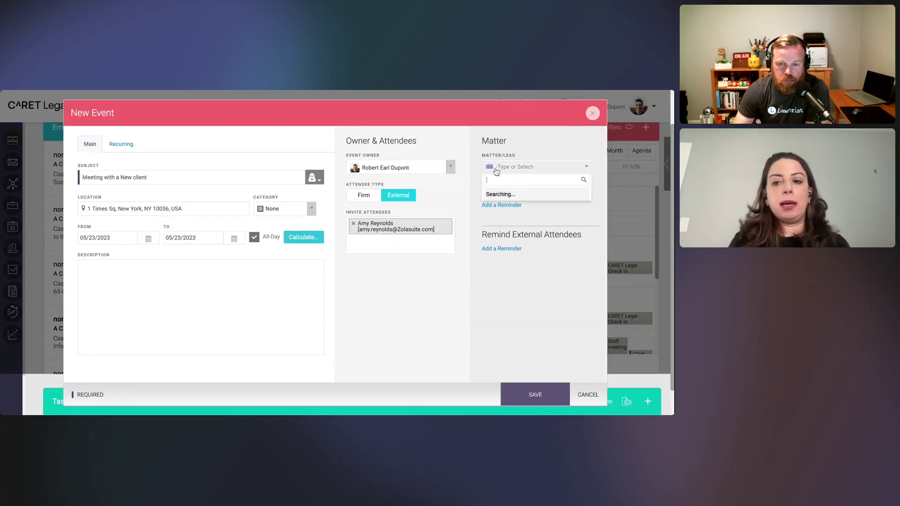
{"action": "type", "text": "betty"}
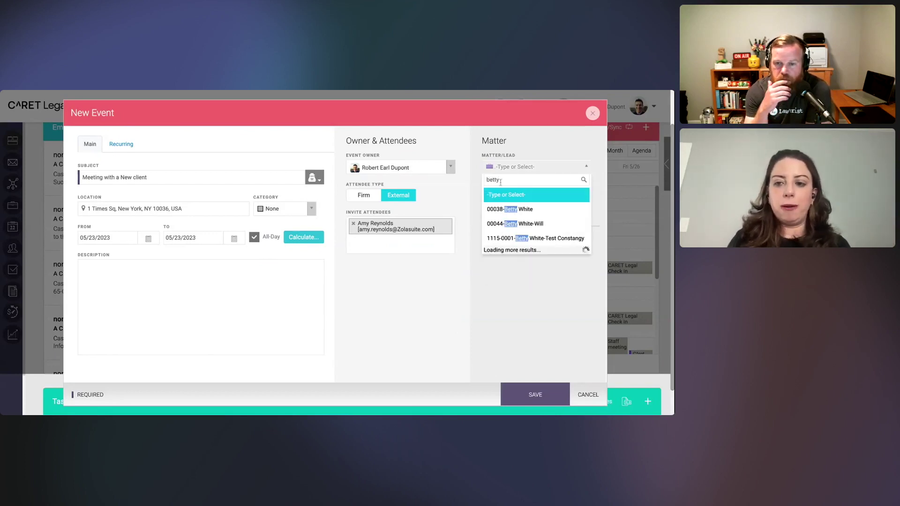
{"action": "left_click", "coordinate": [510, 209]}
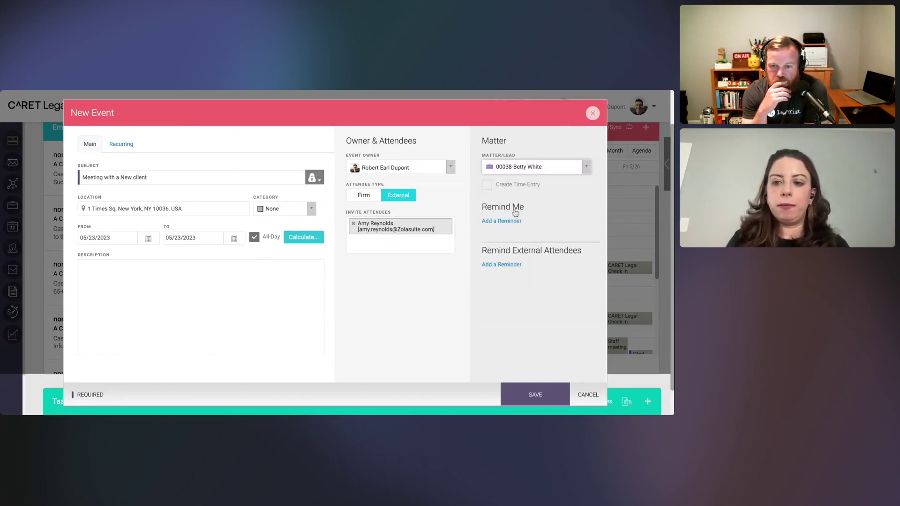
{"action": "left_click", "coordinate": [440, 248]}
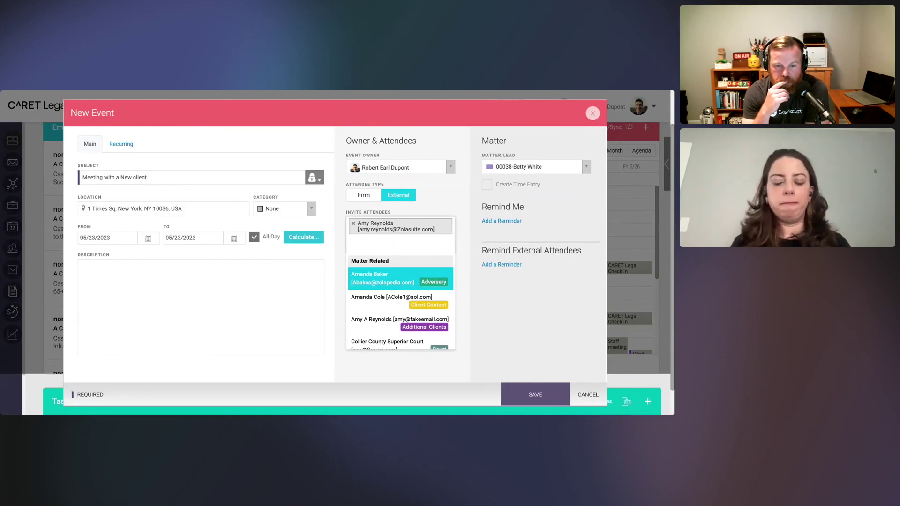
{"action": "left_click", "coordinate": [446, 196]}
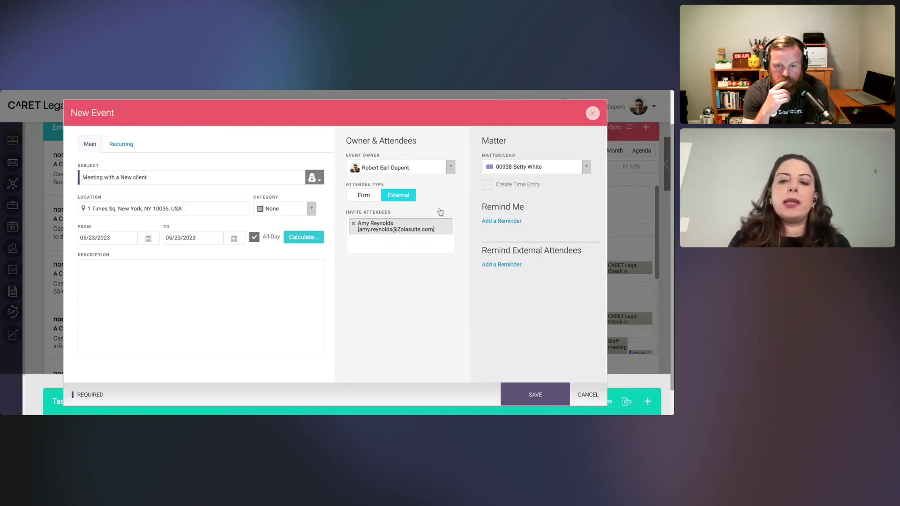
{"action": "left_click", "coordinate": [445, 241]}
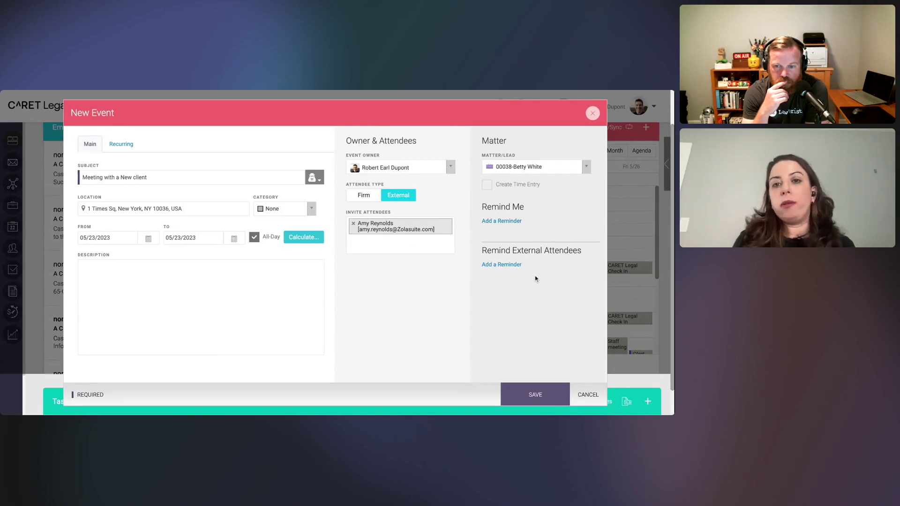
Add 5-minute text reminders for the owner and the external attendees, and discard the unsaved event
{"action": "left_click", "coordinate": [514, 222]}
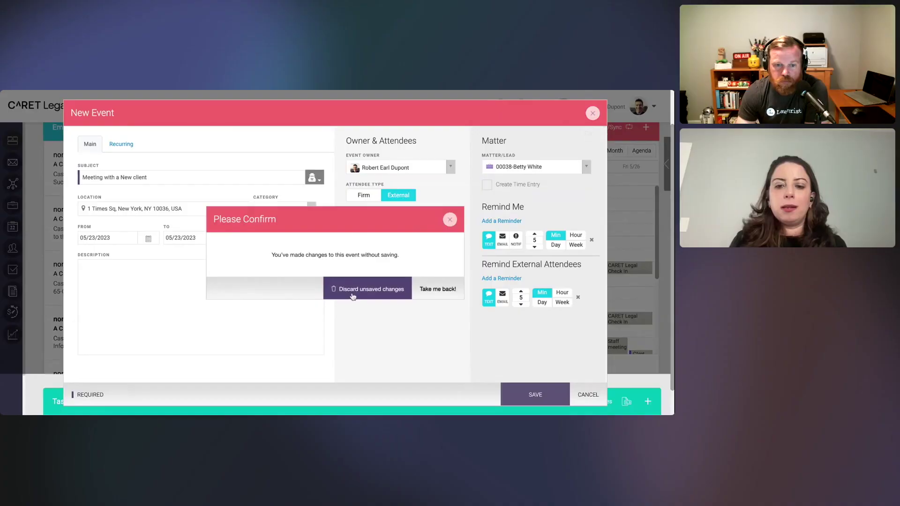
{"action": "left_click", "coordinate": [353, 293]}
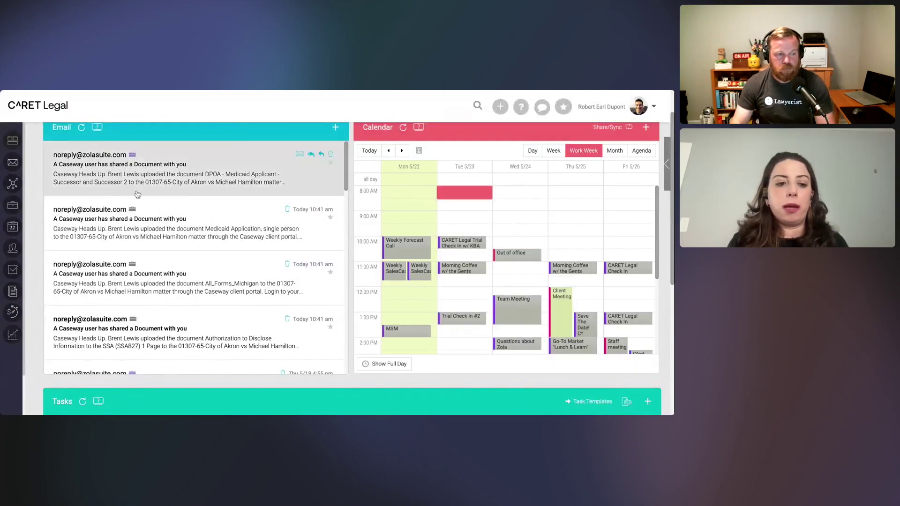
Open the full calendar and check its advanced search filters without applying any
{"action": "left_click", "coordinate": [12, 229]}
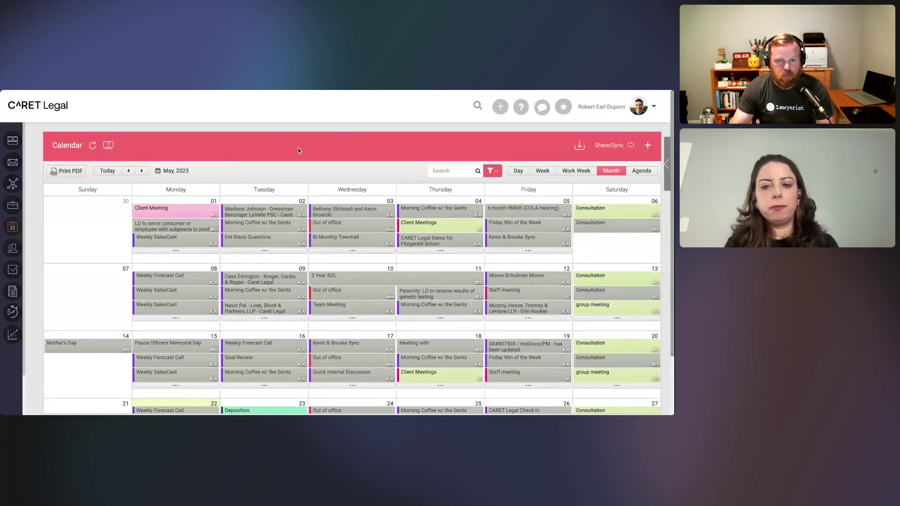
{"action": "left_click", "coordinate": [498, 175]}
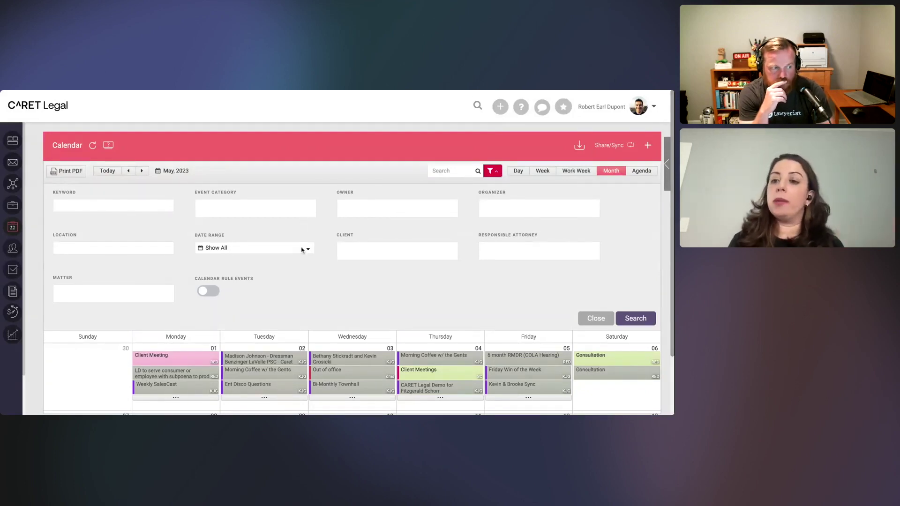
{"action": "left_click", "coordinate": [492, 171]}
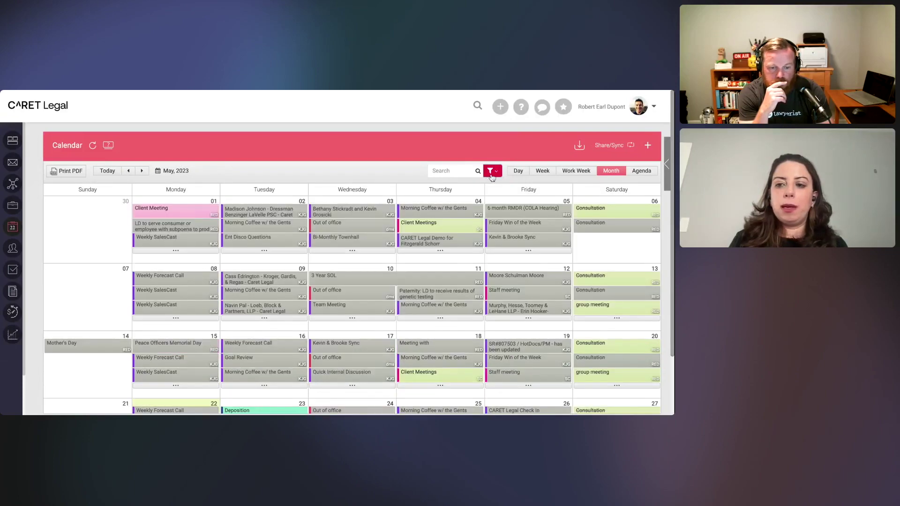
Expand the calendar's user and category filters, and hide and restore the second listed user's events
{"action": "left_click", "coordinate": [666, 173]}
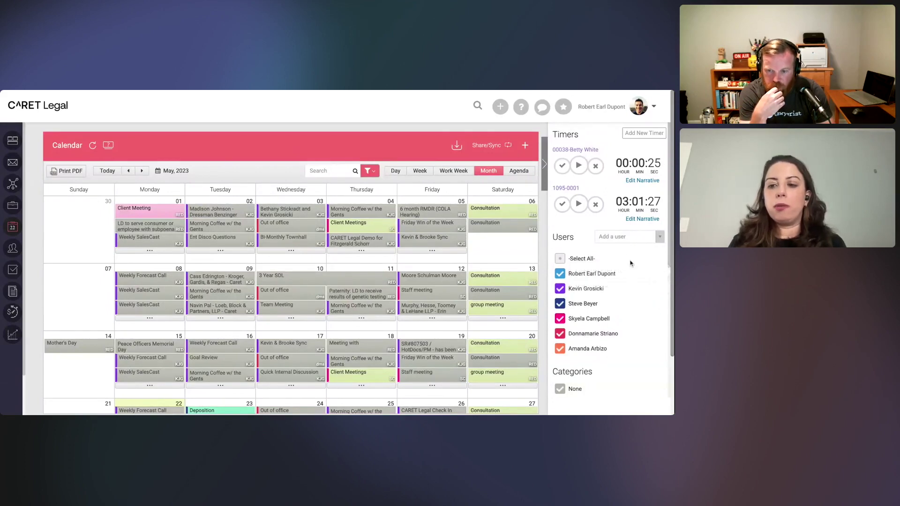
{"action": "scroll", "coordinate": [640, 347], "scroll_direction": "down", "scroll_amount": 5}
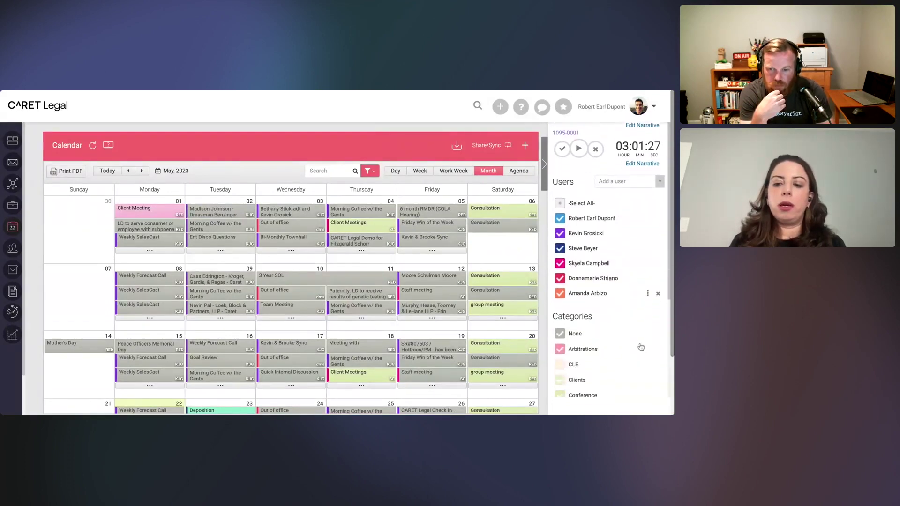
{"action": "scroll", "coordinate": [572, 296], "scroll_direction": "up", "scroll_amount": 5}
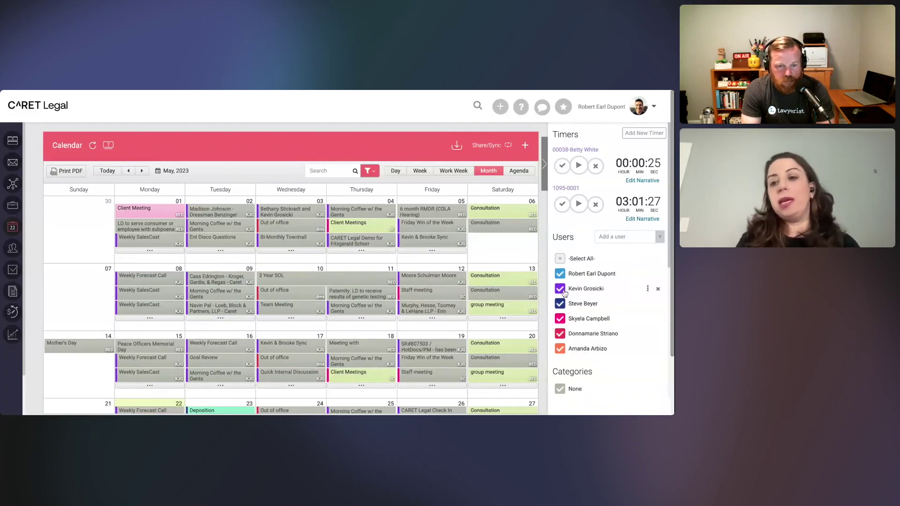
{"action": "left_click", "coordinate": [561, 289]}
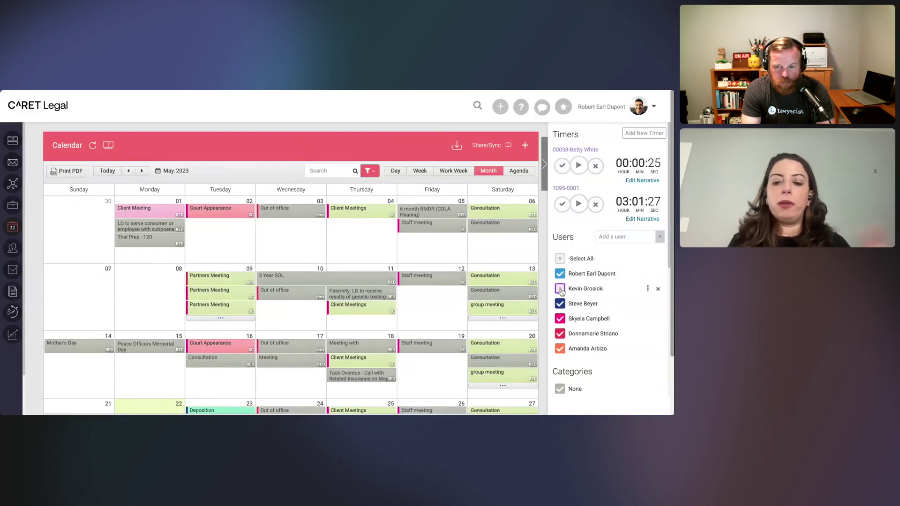
{"action": "left_click", "coordinate": [561, 290]}
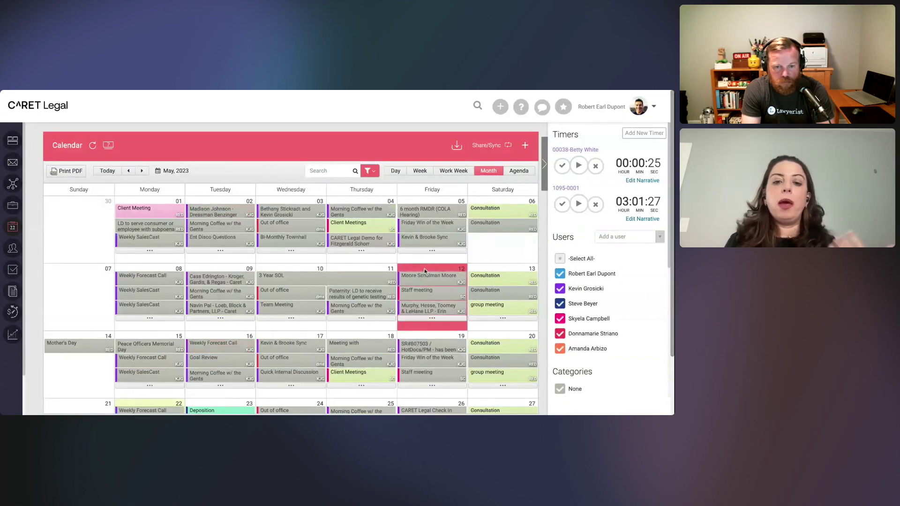
Check the calendar color choices for the second listed user without picking a different color
{"action": "mouse_move", "coordinate": [266, 216]}
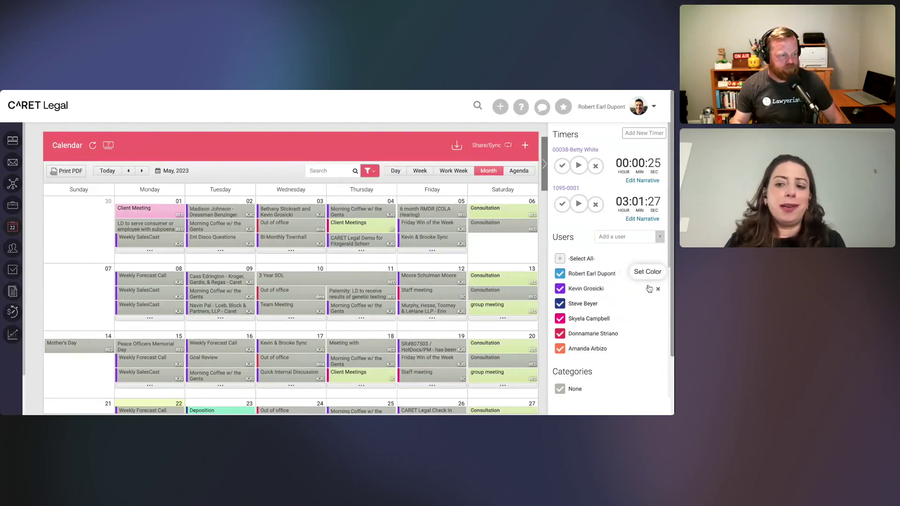
{"action": "left_click", "coordinate": [649, 288]}
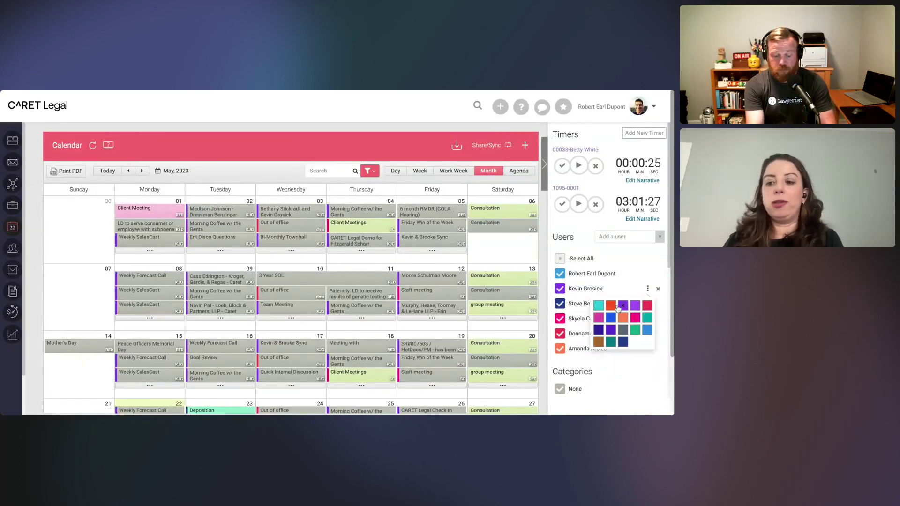
{"action": "left_click", "coordinate": [644, 276]}
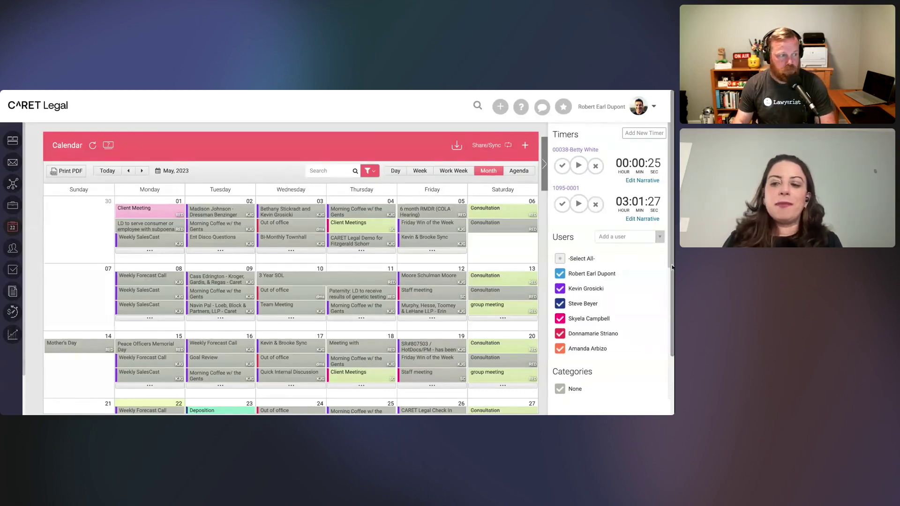
Look through the calendar's event categories and preview the details of an event in the May 2023 month view
{"action": "scroll", "coordinate": [672, 267], "scroll_direction": "down", "scroll_amount": 2}
{"action": "scroll", "coordinate": [593, 359], "scroll_direction": "down", "scroll_amount": 2}
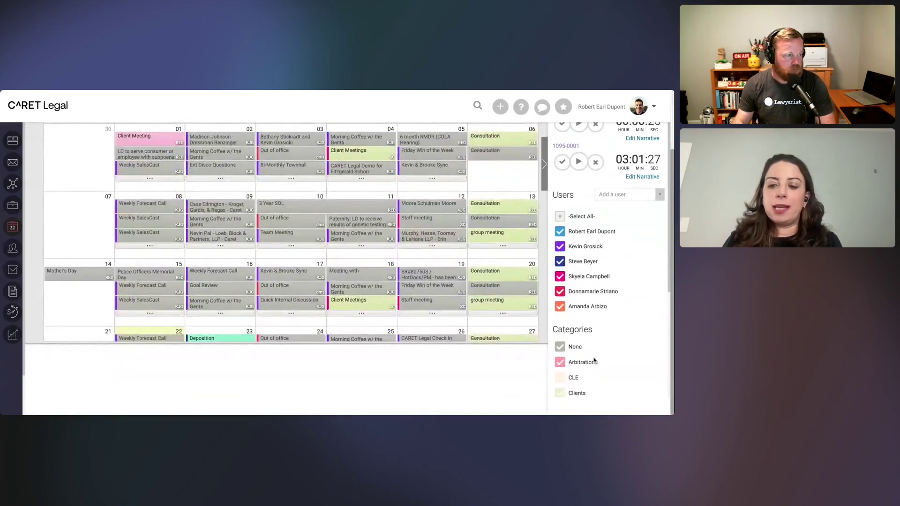
{"action": "scroll", "coordinate": [594, 360], "scroll_direction": "down", "scroll_amount": 1}
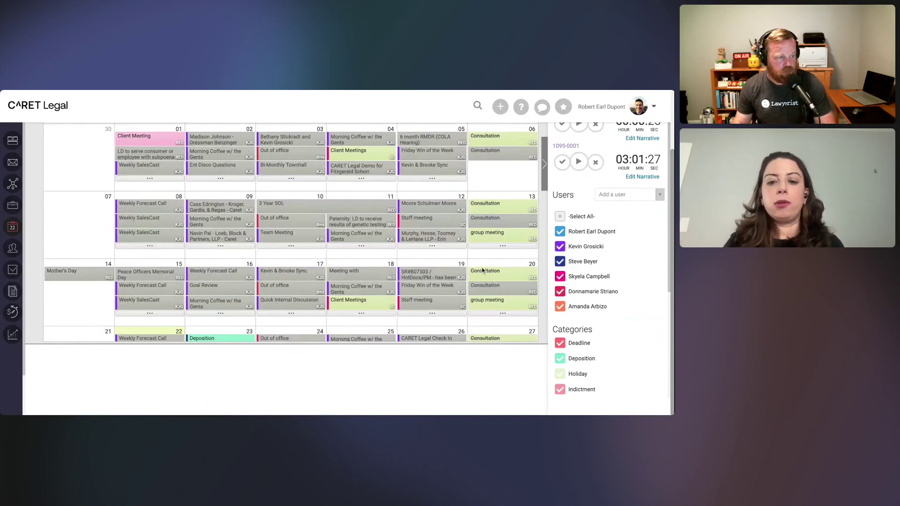
{"action": "scroll", "coordinate": [483, 271], "scroll_direction": "up", "scroll_amount": 3}
{"action": "mouse_move", "coordinate": [477, 265]}
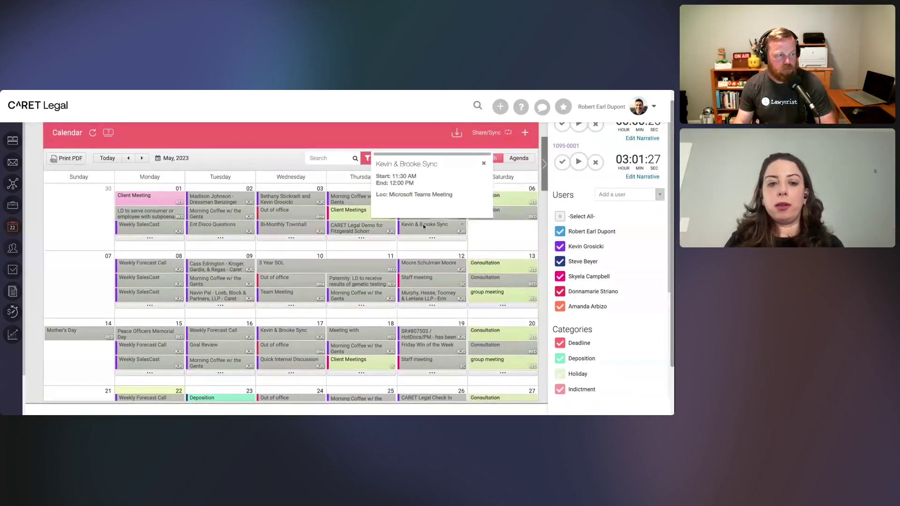
{"action": "mouse_move", "coordinate": [170, 221]}
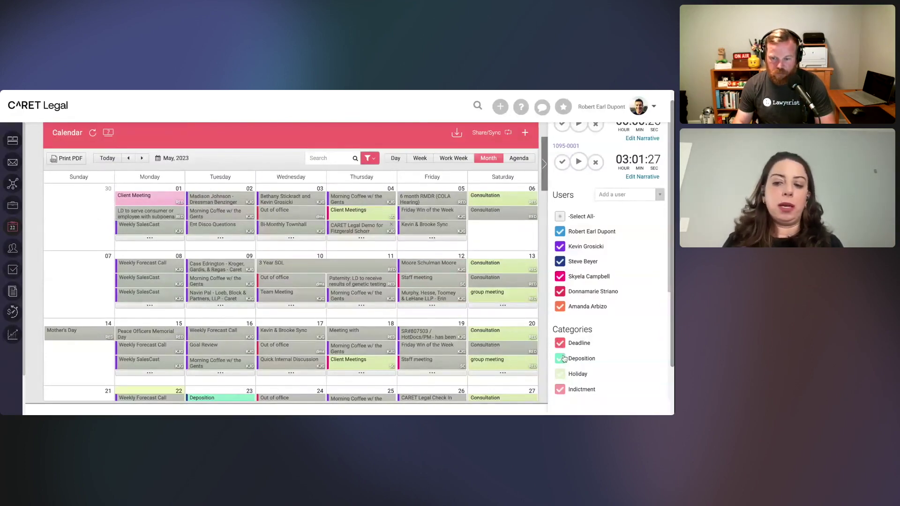
Hide the Meetings and Conference categories from the calendar and restore them both
{"action": "scroll", "coordinate": [563, 364], "scroll_direction": "down", "scroll_amount": 1}
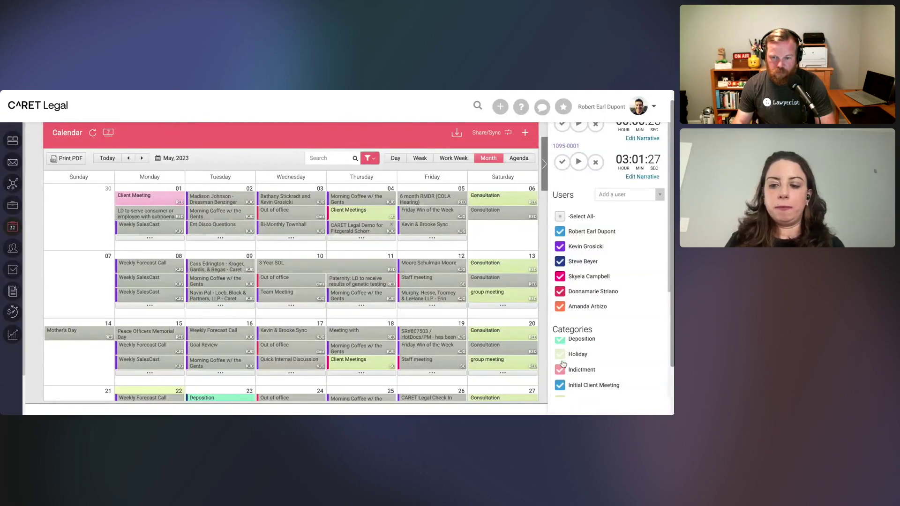
{"action": "scroll", "coordinate": [563, 364], "scroll_direction": "down", "scroll_amount": 3}
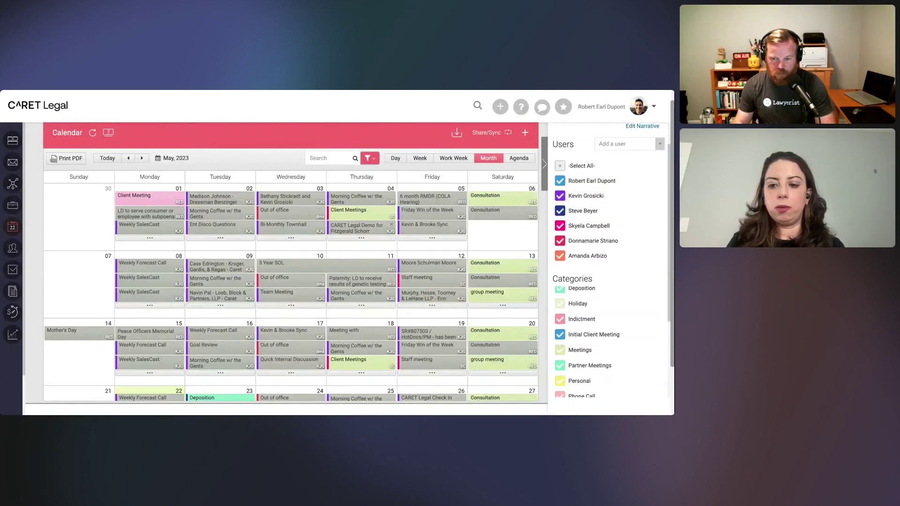
{"action": "left_click", "coordinate": [560, 350]}
{"action": "scroll", "coordinate": [571, 314], "scroll_direction": "up", "scroll_amount": 1}
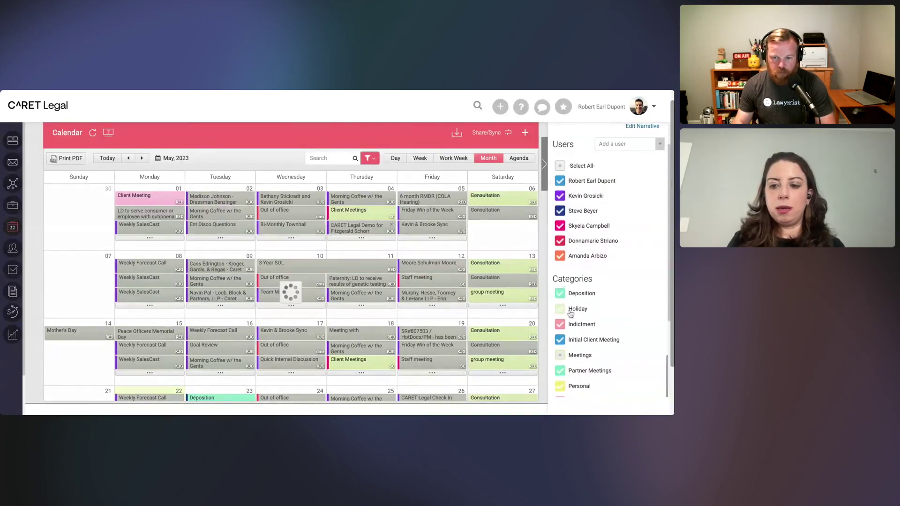
{"action": "scroll", "coordinate": [571, 315], "scroll_direction": "up", "scroll_amount": 3}
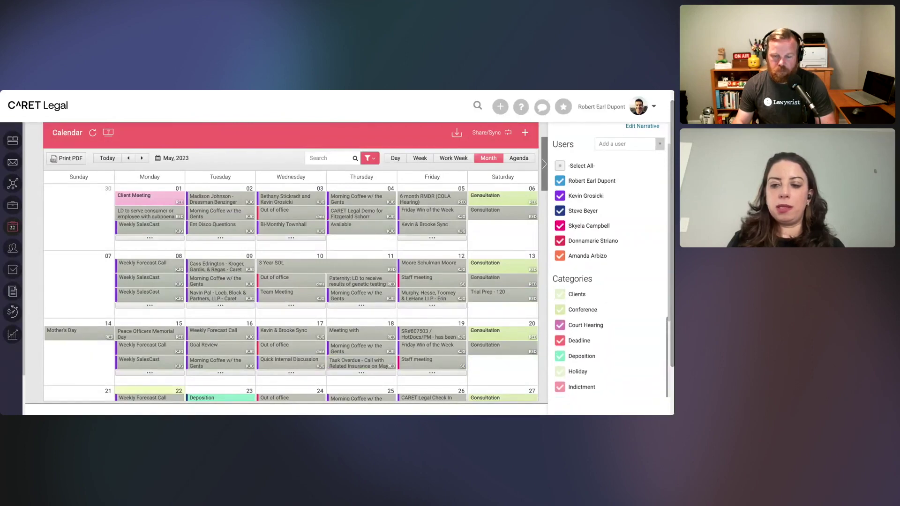
{"action": "left_click", "coordinate": [562, 311]}
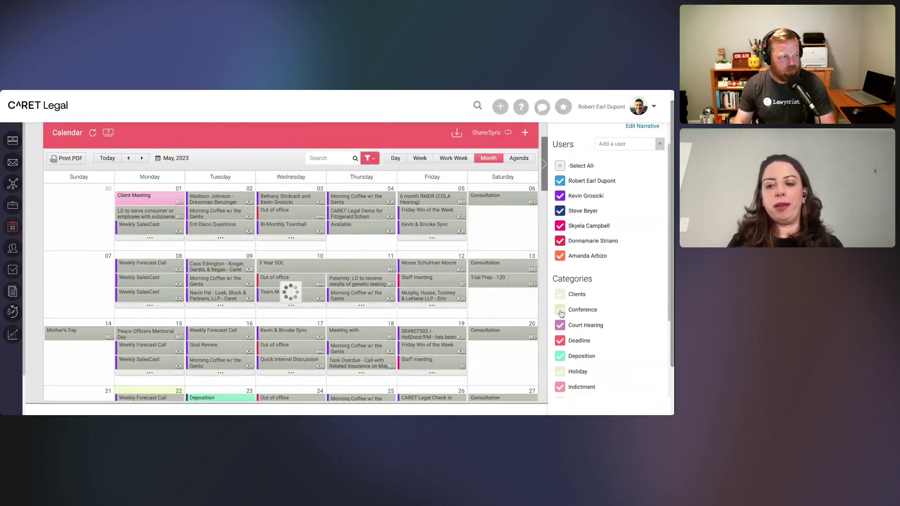
{"action": "scroll", "coordinate": [570, 379], "scroll_direction": "down", "scroll_amount": 1}
{"action": "scroll", "coordinate": [571, 379], "scroll_direction": "down", "scroll_amount": 1}
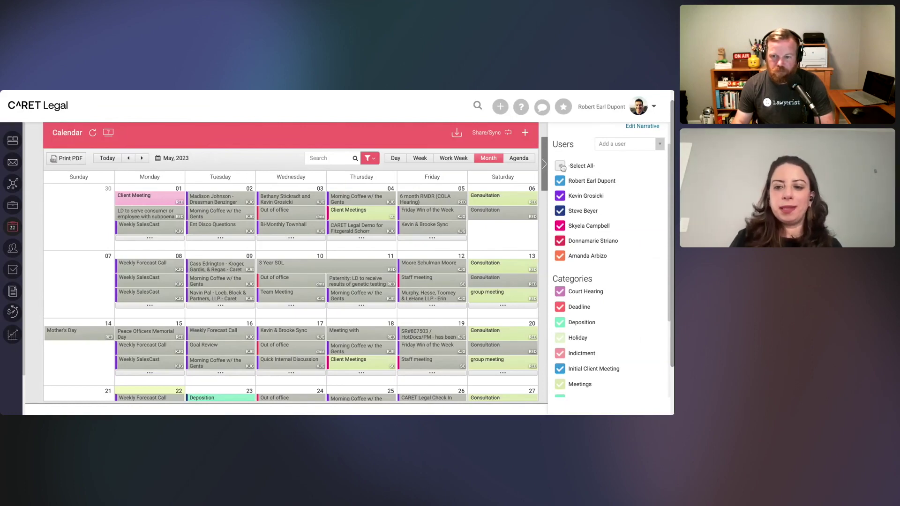
Collapse the calendar's user and category filters and open the list of today's tasks
{"action": "left_click", "coordinate": [544, 164]}
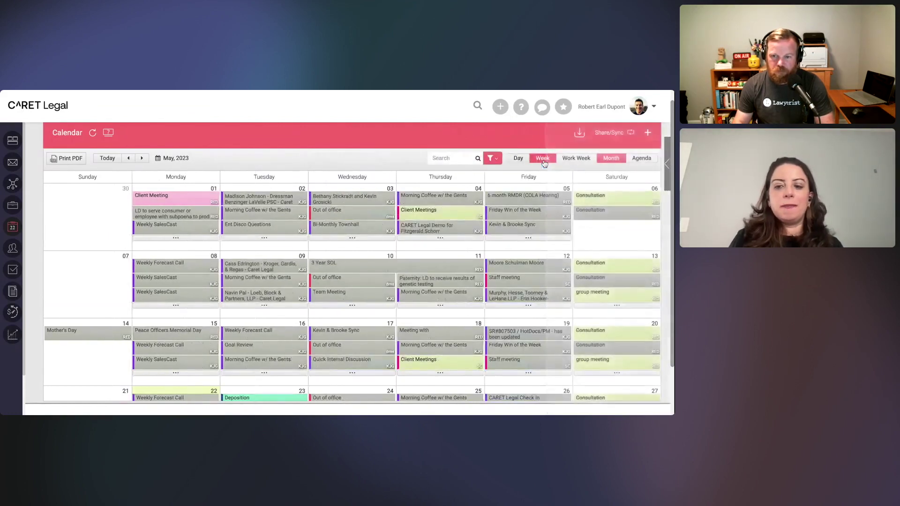
{"action": "left_click", "coordinate": [9, 274]}
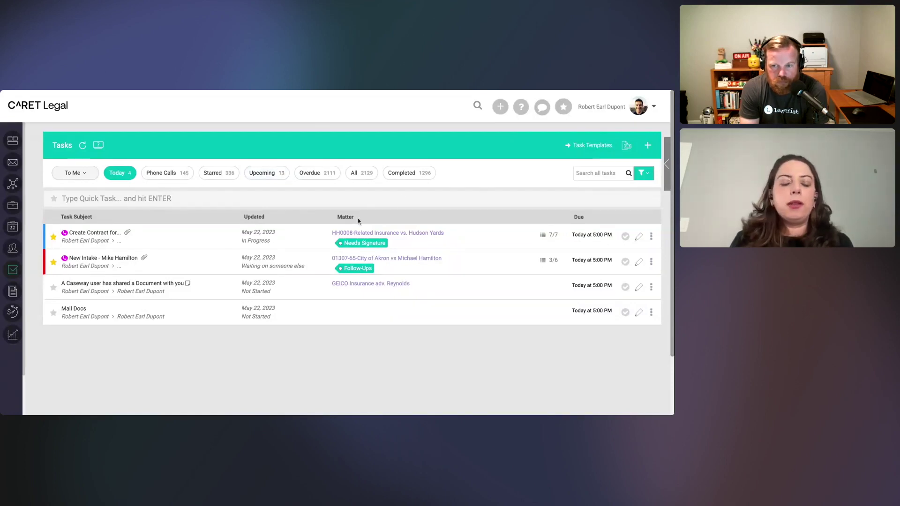
Add a quick task named "Pick up dry cleaning" to today's list and star it as a priority
{"action": "left_click", "coordinate": [352, 201]}
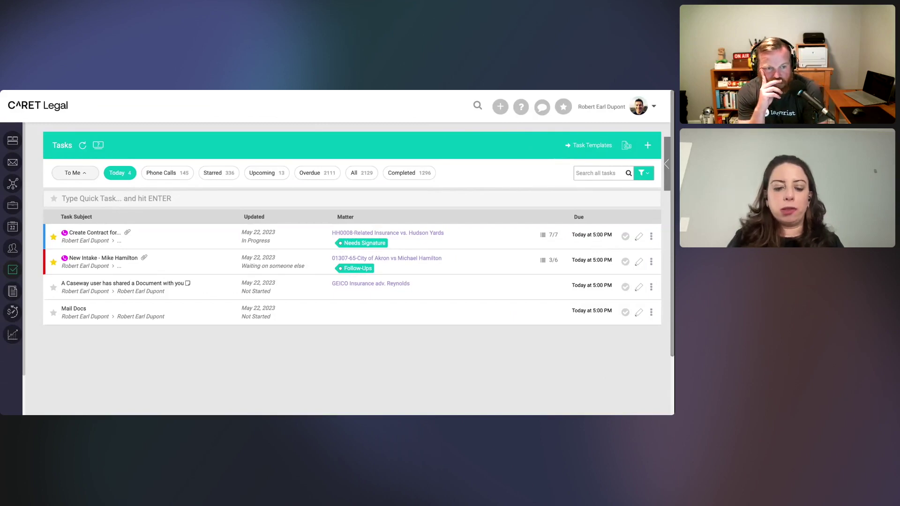
{"action": "type", "text": "Pick up dry "}
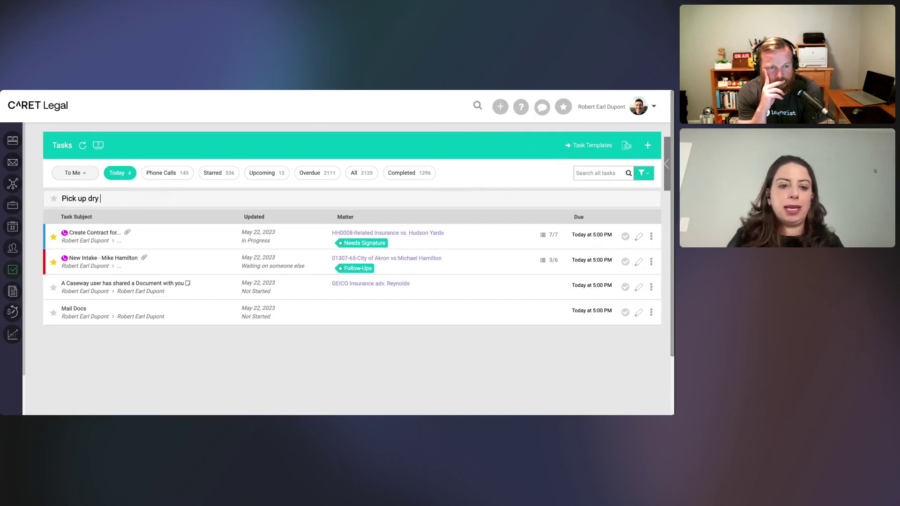
{"action": "type", "text": "cleaning"}
{"action": "key", "text": "Return"}
{"action": "left_click", "coordinate": [556, 237]}
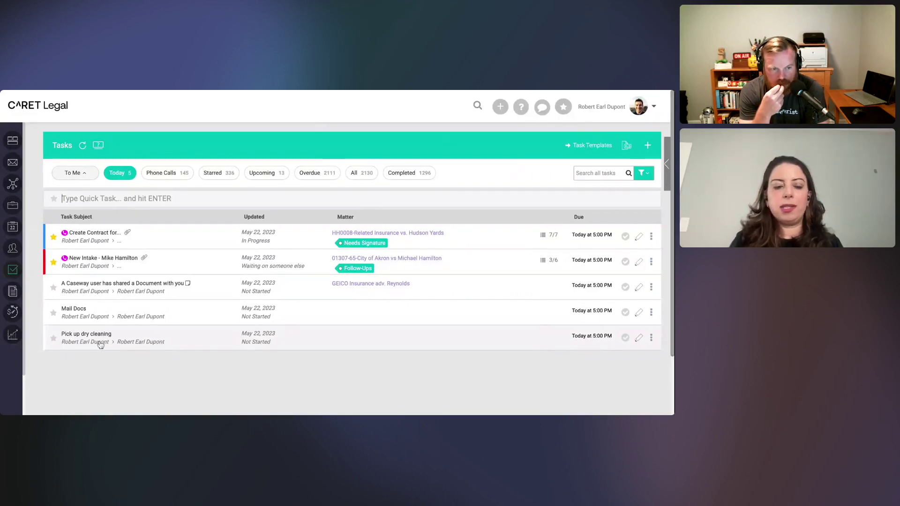
{"action": "left_click", "coordinate": [54, 341]}
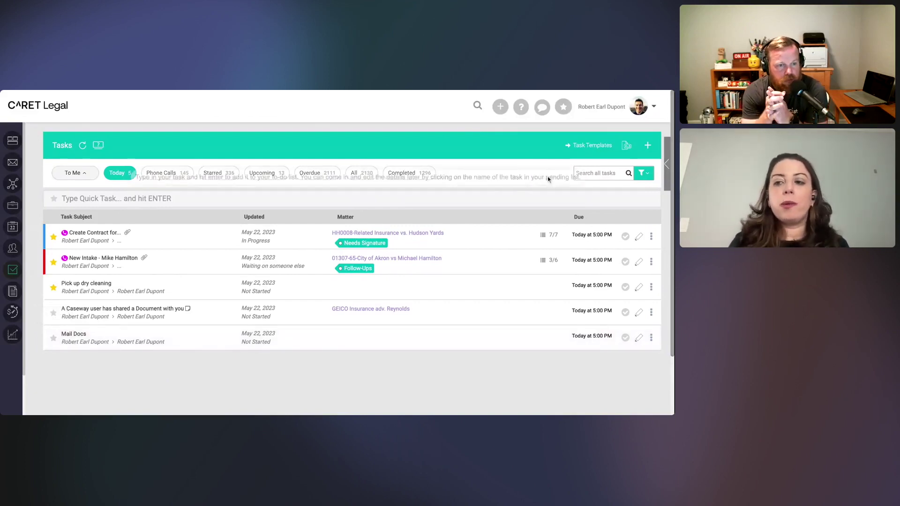
Create a new task with the subject "Prepare a Motion to Dismiss" and assign a second colleague to it
{"action": "left_click", "coordinate": [650, 148]}
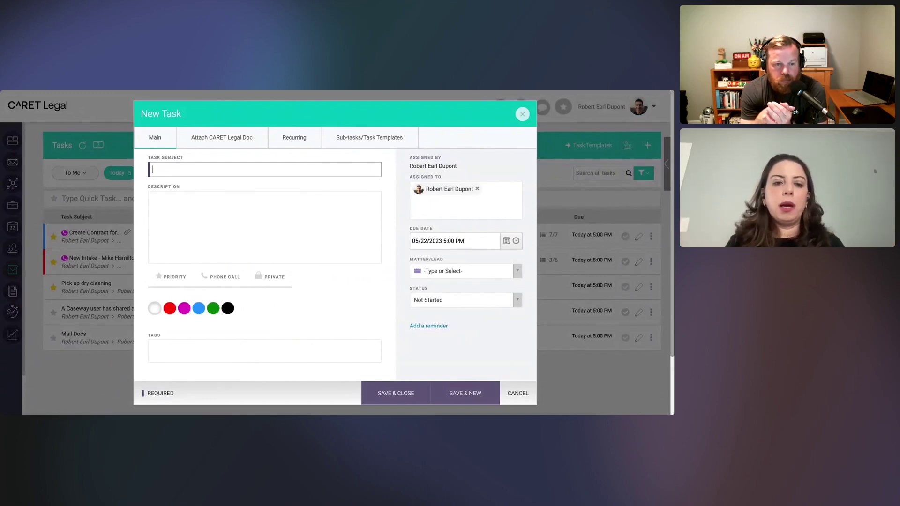
{"action": "type", "text": "Prepare a Motion to Dismiss"}
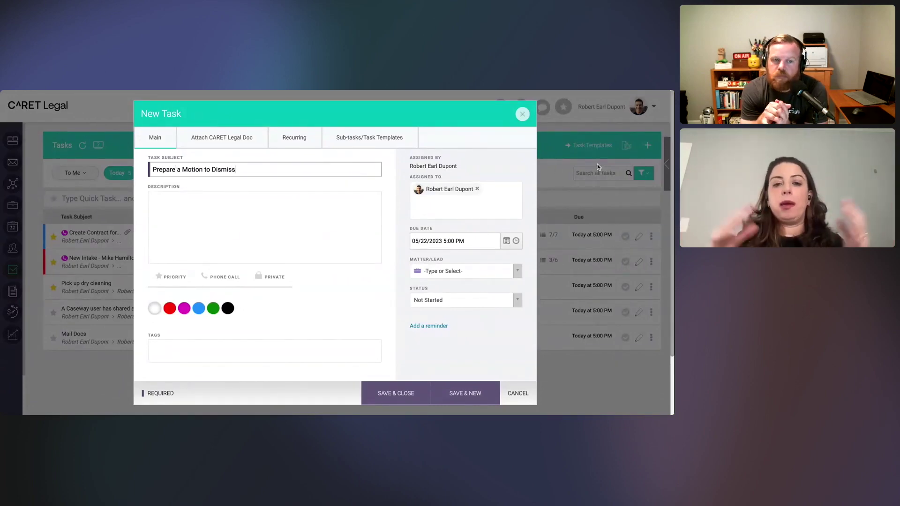
{"action": "left_click", "coordinate": [346, 230]}
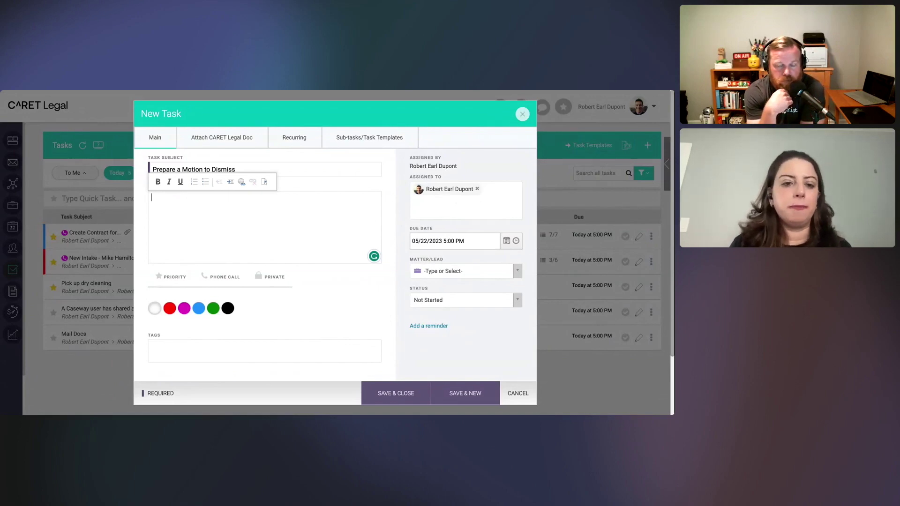
{"action": "left_click", "coordinate": [347, 292]}
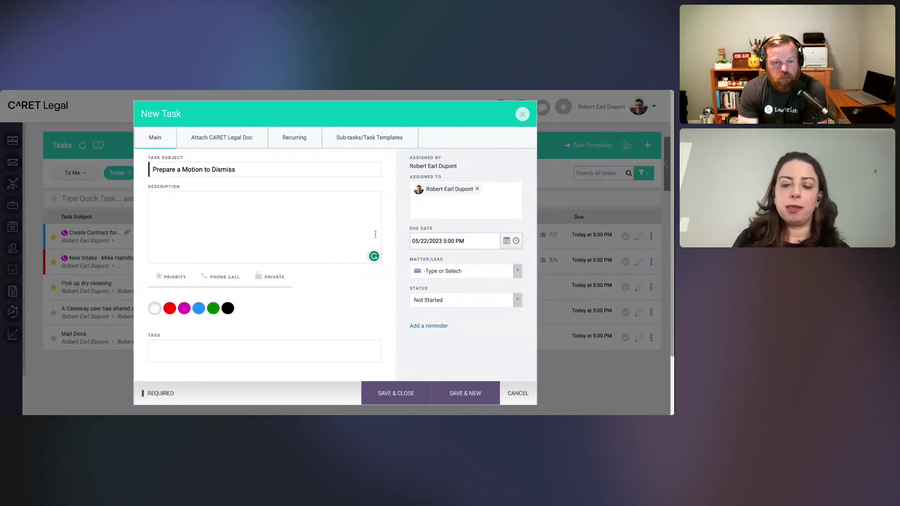
{"action": "left_click", "coordinate": [436, 213]}
{"action": "left_click", "coordinate": [439, 242]}
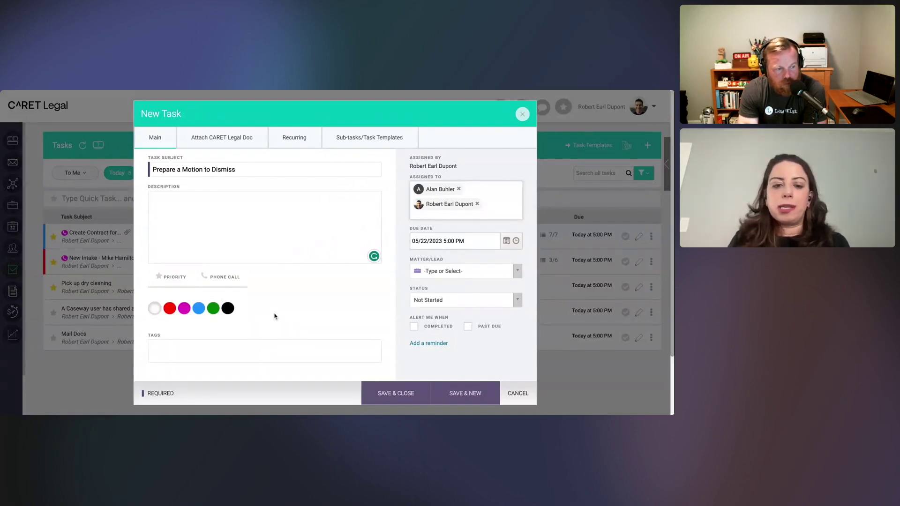
Tag the new task with Follow Up and Motion to dismiss
{"action": "left_click", "coordinate": [233, 352]}
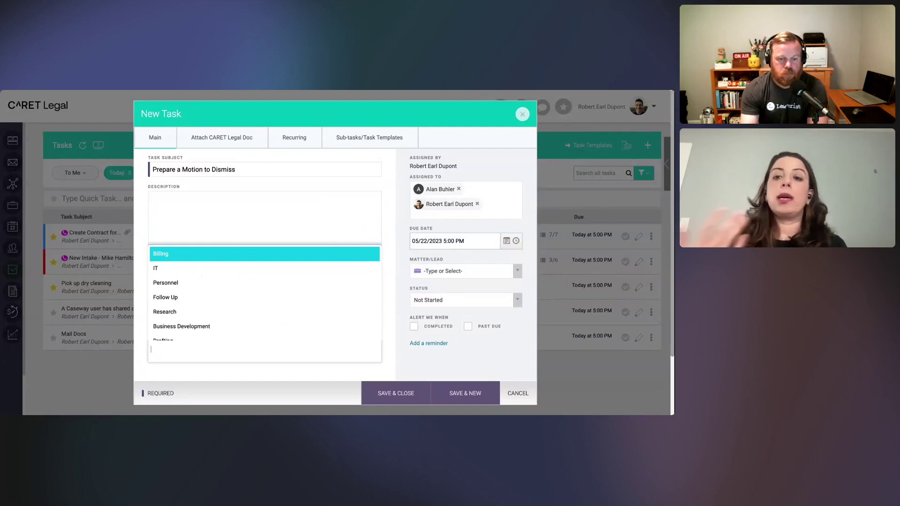
{"action": "left_click", "coordinate": [206, 297]}
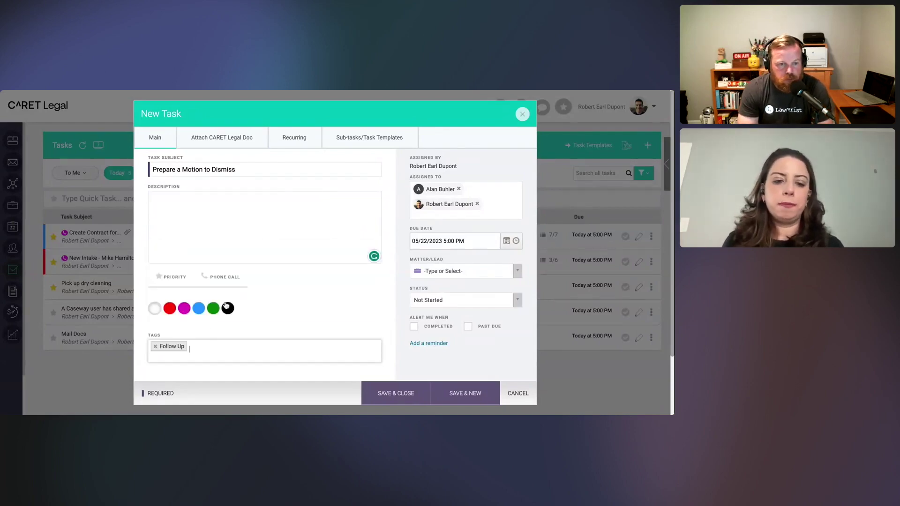
{"action": "type", "text": "mot"}
{"action": "left_click", "coordinate": [206, 333]}
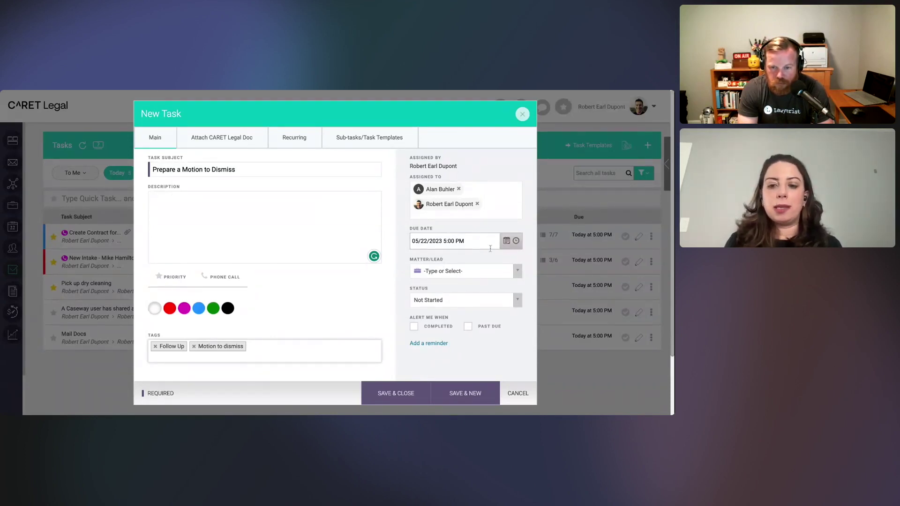
Check the matter/lead and status choices for the new task without picking a different one
{"action": "left_click", "coordinate": [517, 272]}
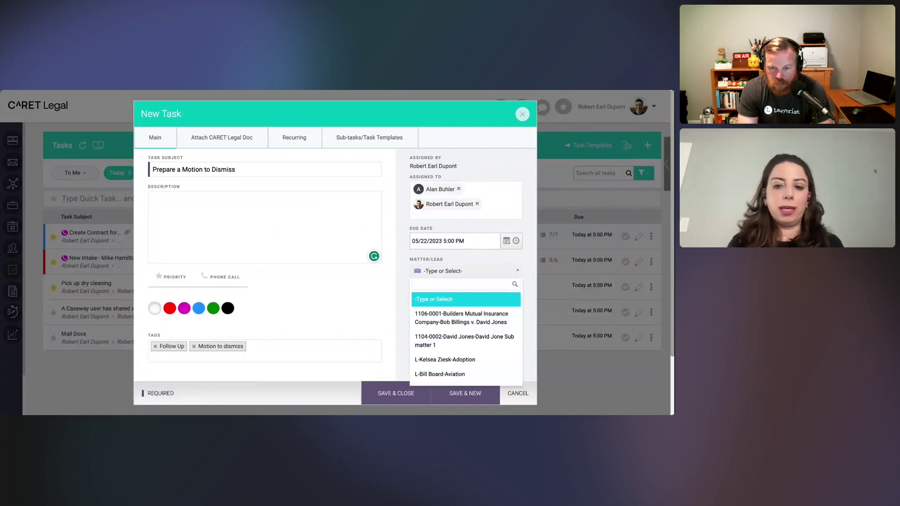
{"action": "key", "text": "Escape"}
{"action": "left_click", "coordinate": [462, 300]}
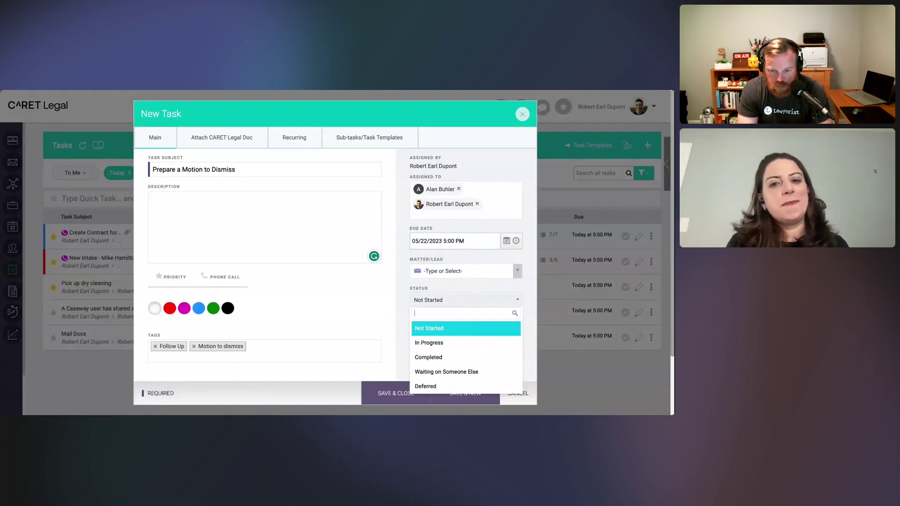
{"action": "key", "text": "Escape"}
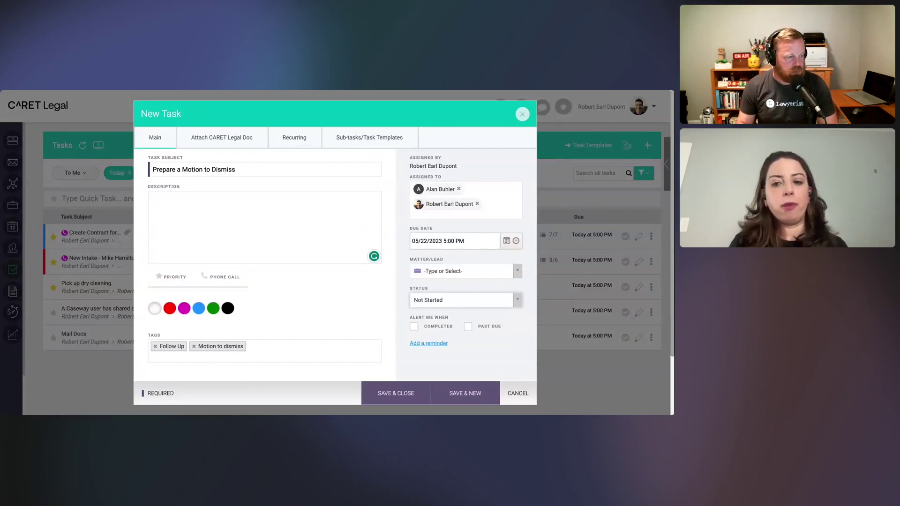
Add three reminders to the task, one each by text, email and notification, all set to 5 minutes
{"action": "left_click", "coordinate": [429, 343]}
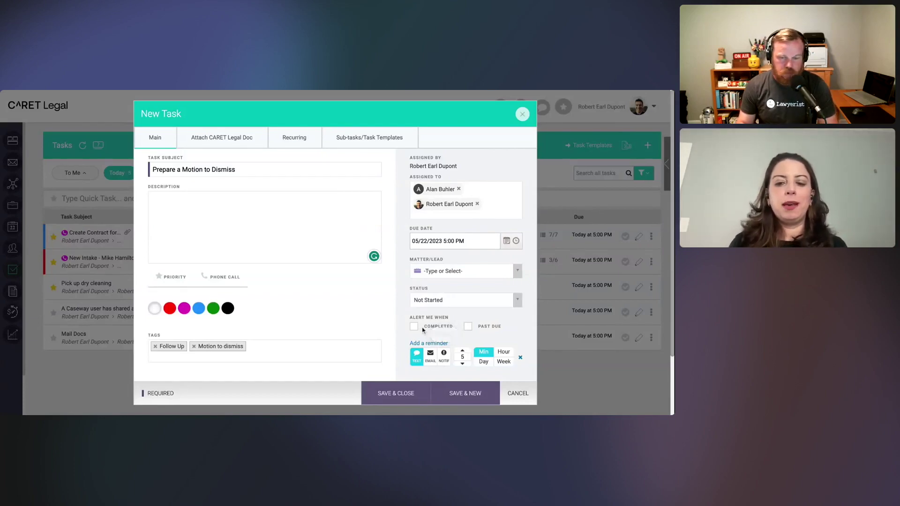
{"action": "left_click", "coordinate": [423, 345]}
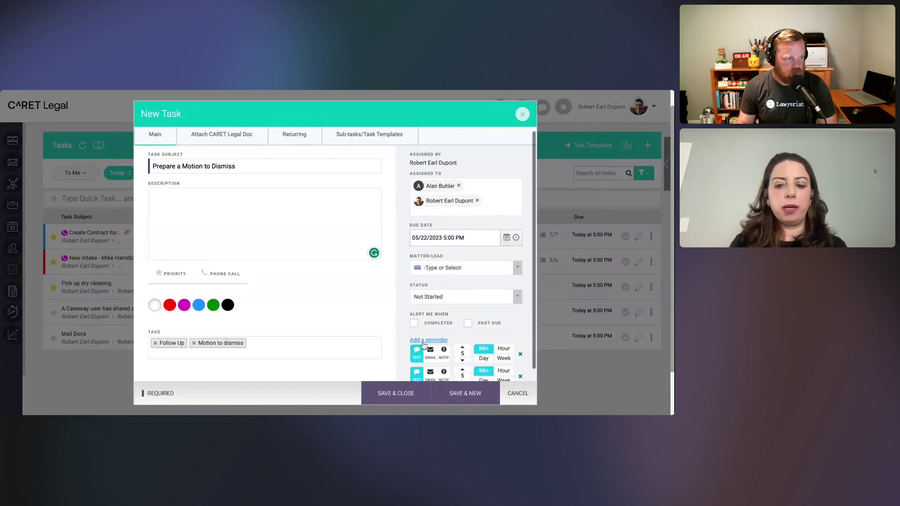
{"action": "scroll", "coordinate": [424, 346], "scroll_direction": "down", "scroll_amount": 1}
{"action": "left_click", "coordinate": [420, 329]}
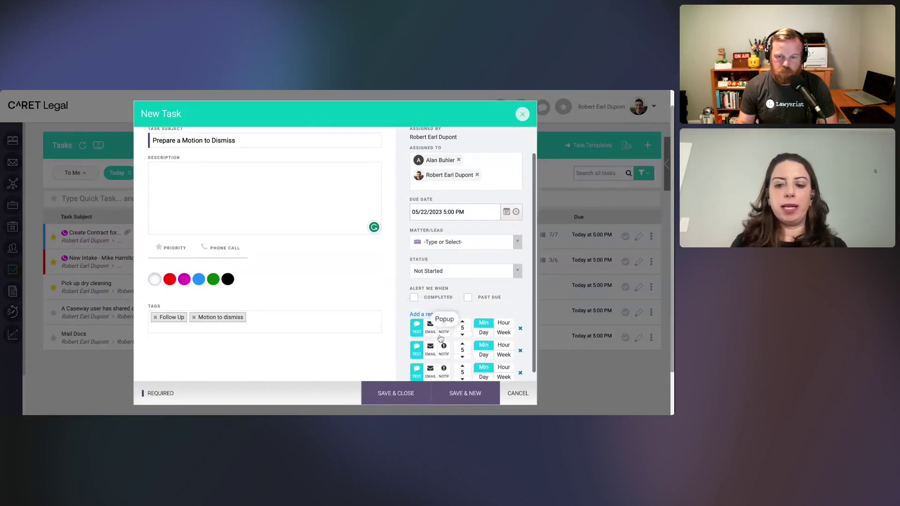
{"action": "scroll", "coordinate": [441, 356], "scroll_direction": "down", "scroll_amount": 1}
{"action": "left_click", "coordinate": [431, 339]}
{"action": "left_click", "coordinate": [444, 368]}
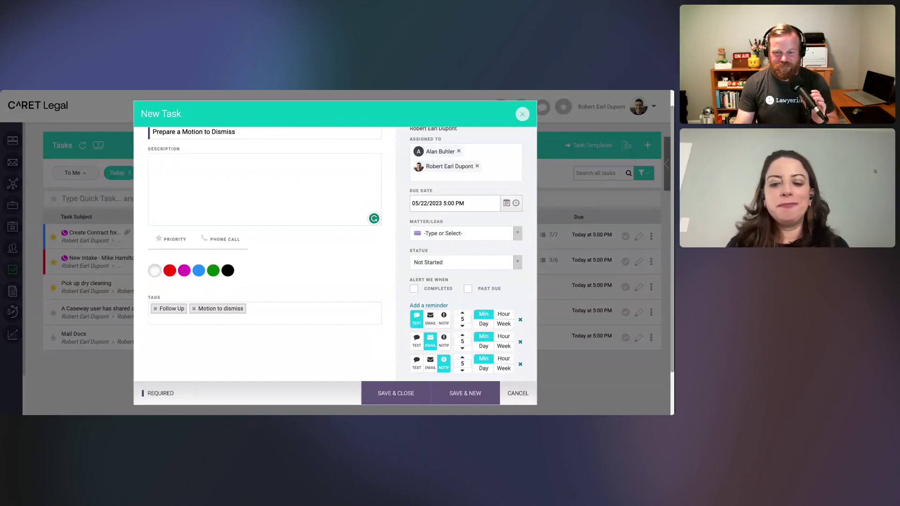
{"action": "scroll", "coordinate": [323, 178], "scroll_direction": "up", "scroll_amount": 2}
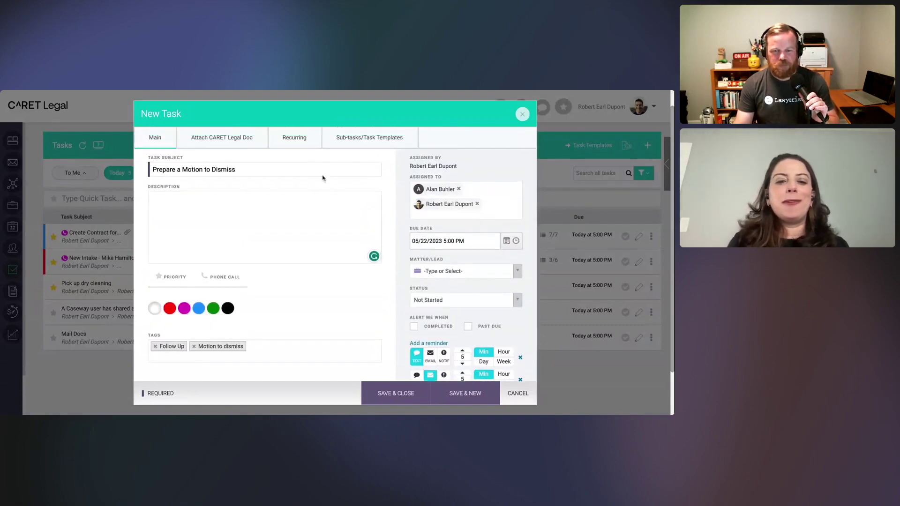
Start attaching legal documents to the task and search by the client's first name to select the client's matter as their source
{"action": "left_click", "coordinate": [233, 145]}
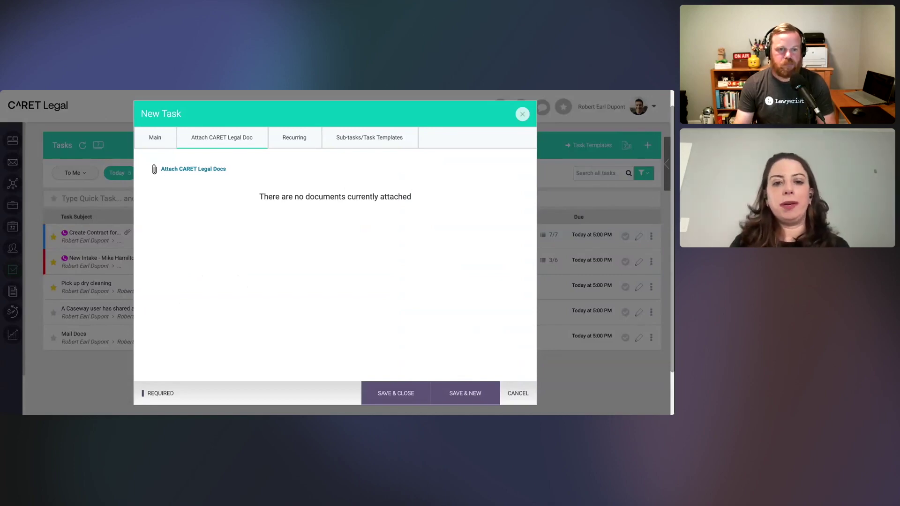
{"action": "left_click", "coordinate": [198, 170]}
{"action": "left_click", "coordinate": [222, 189]}
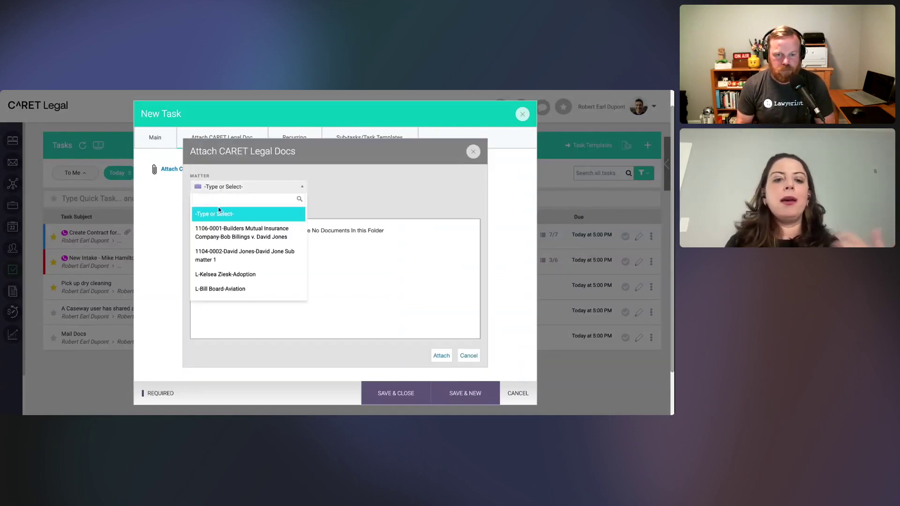
{"action": "left_click", "coordinate": [221, 230]}
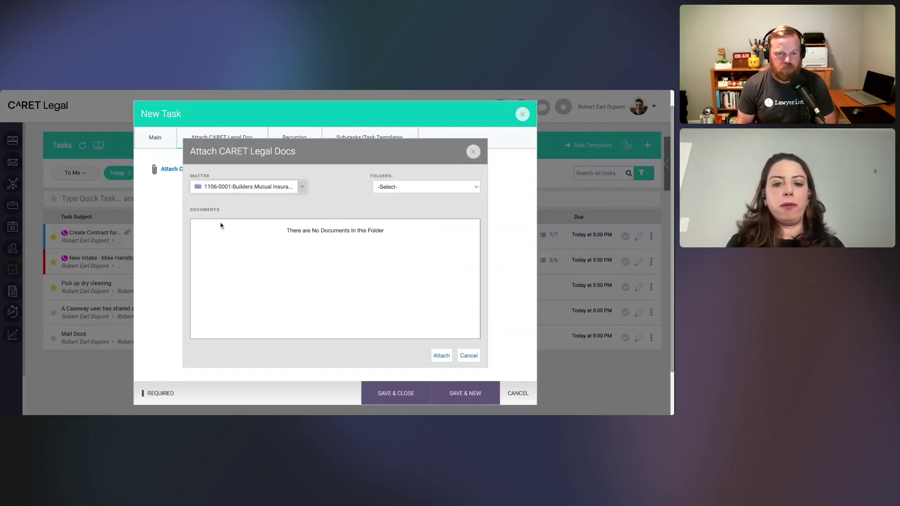
{"action": "left_click", "coordinate": [235, 183]}
{"action": "type", "text": "Betty"}
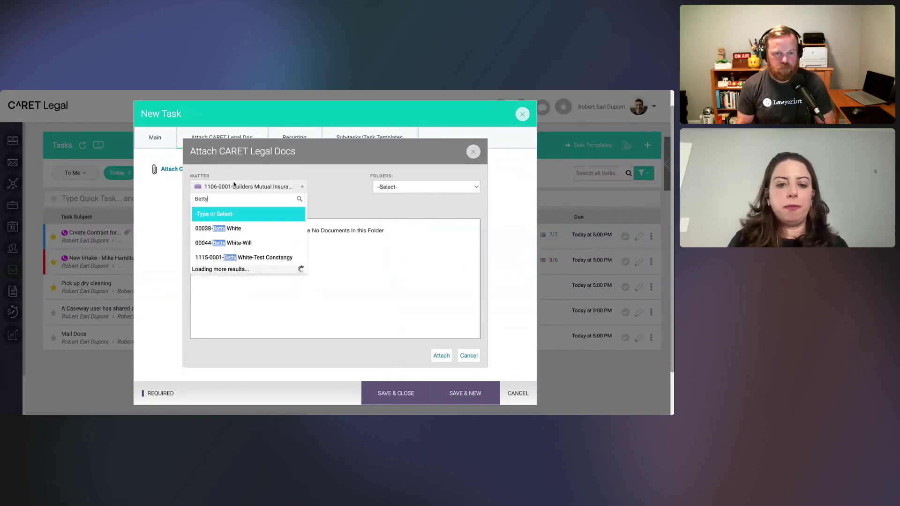
{"action": "left_click", "coordinate": [243, 229]}
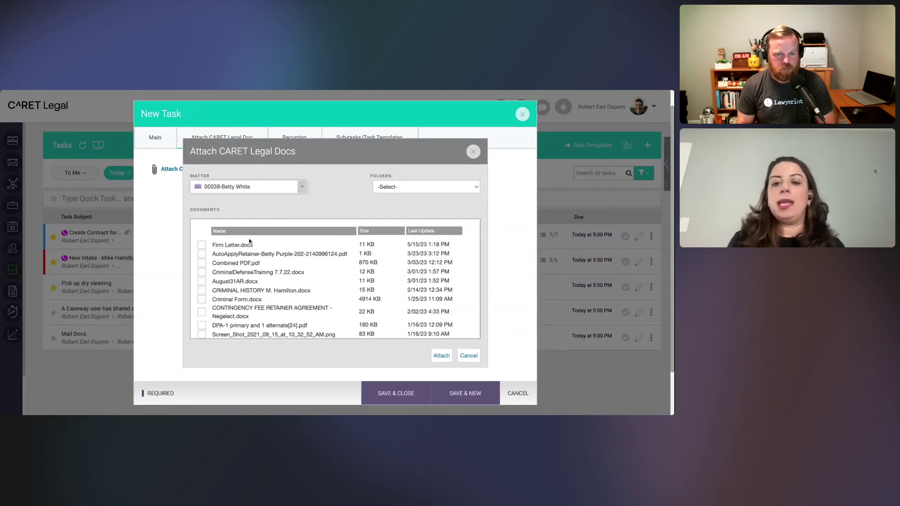
Attach Firm Letter.docx, Combined PDF.pdf and the criminal history document from the selected matter to the task
{"action": "left_click", "coordinate": [202, 244]}
{"action": "left_click", "coordinate": [201, 263]}
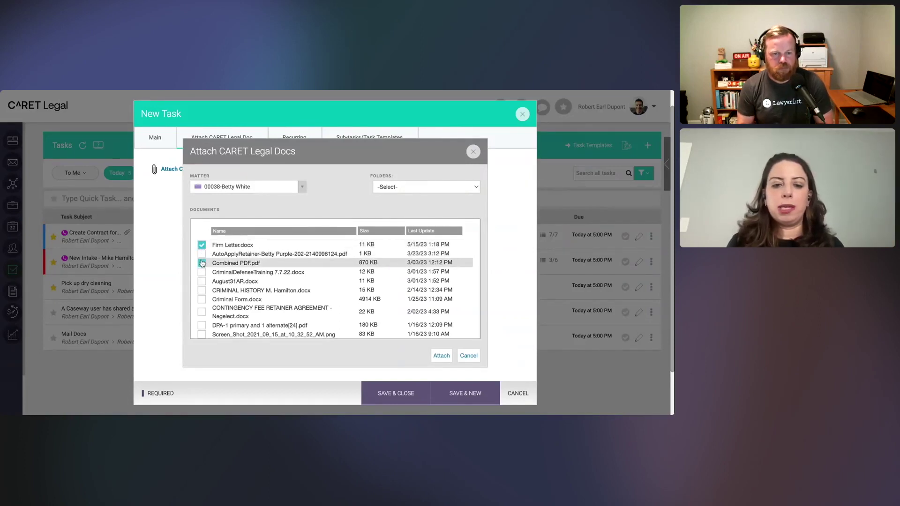
{"action": "left_click", "coordinate": [202, 290]}
{"action": "left_click", "coordinate": [442, 356]}
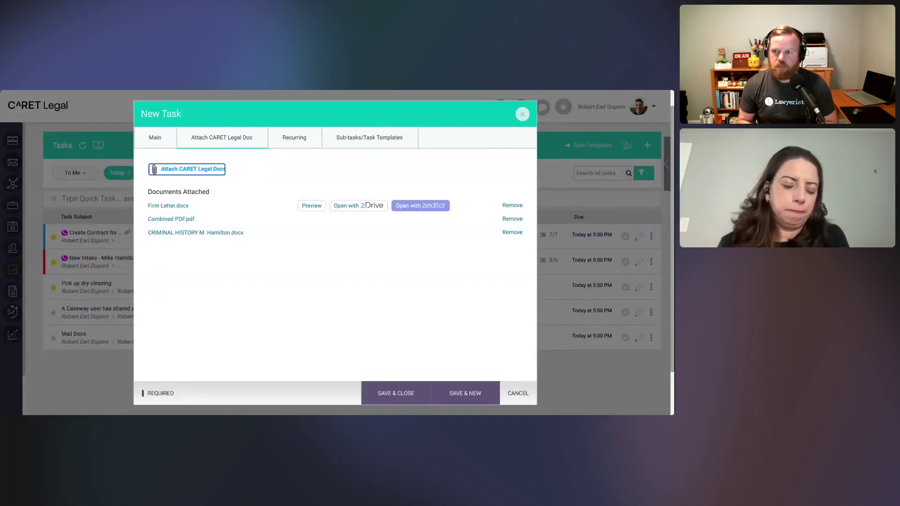
Turn on recurrence for the new task with the default weekly schedule
{"action": "left_click", "coordinate": [306, 148]}
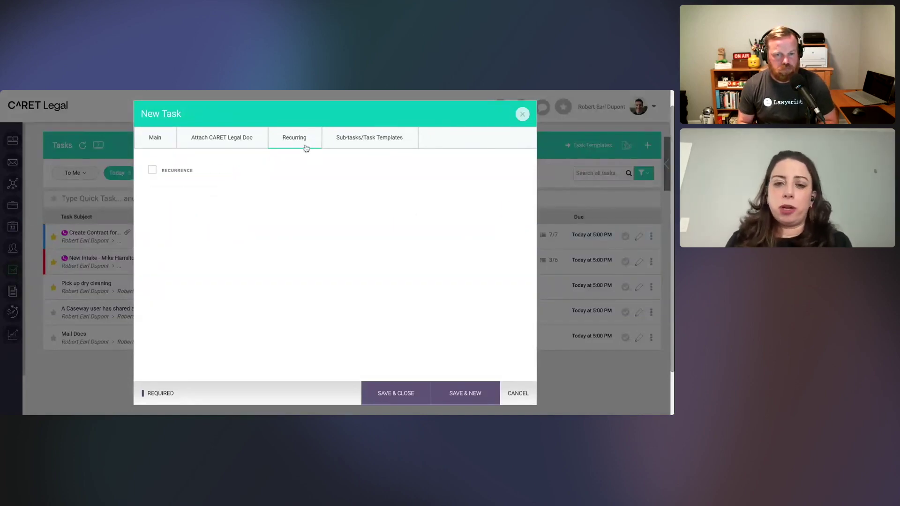
{"action": "left_click", "coordinate": [152, 170]}
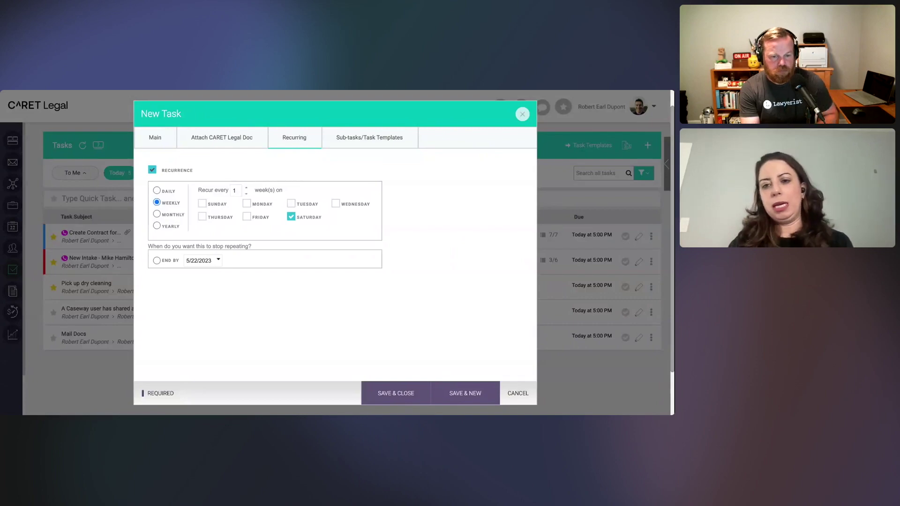
Add a subtask named "Print color photos" to the new task
{"action": "left_click", "coordinate": [365, 142]}
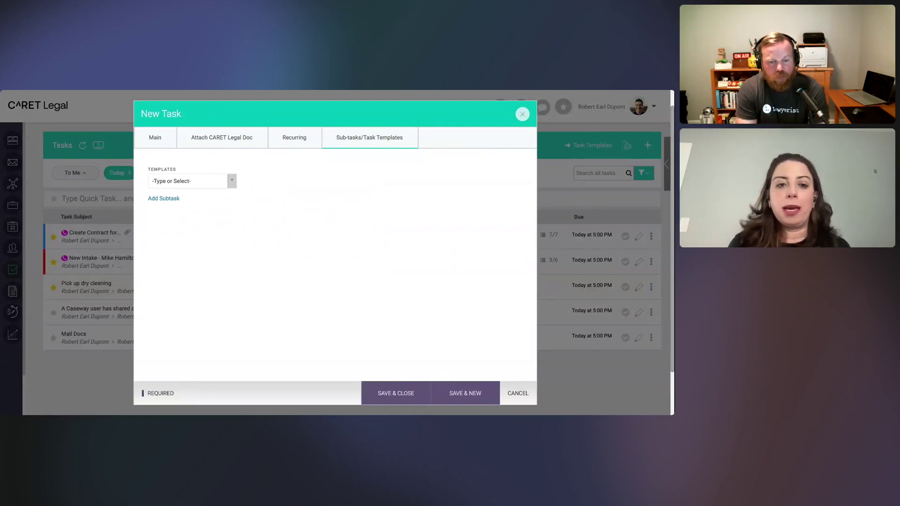
{"action": "left_click", "coordinate": [166, 143]}
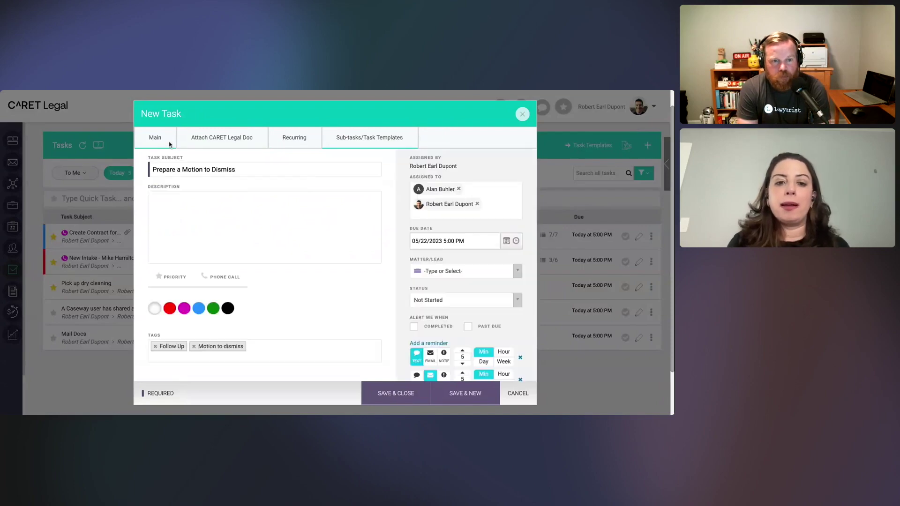
{"action": "left_click", "coordinate": [391, 145]}
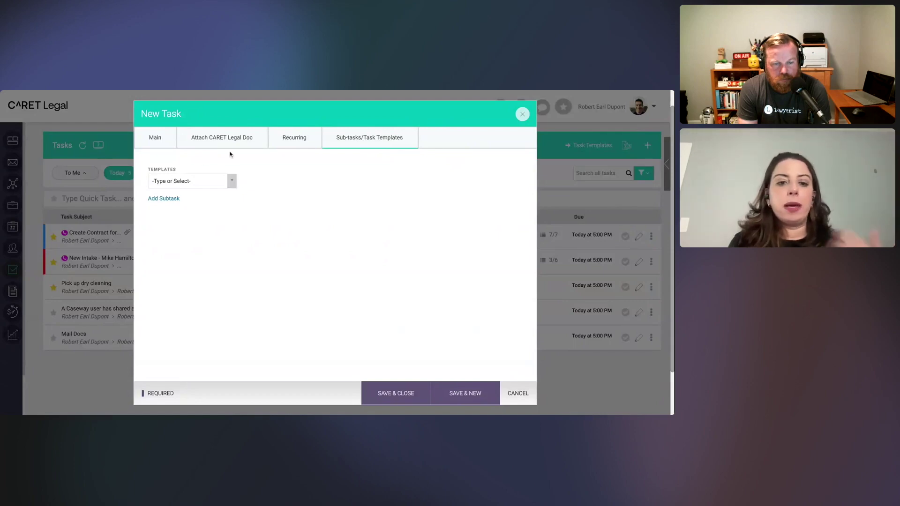
{"action": "left_click", "coordinate": [170, 202]}
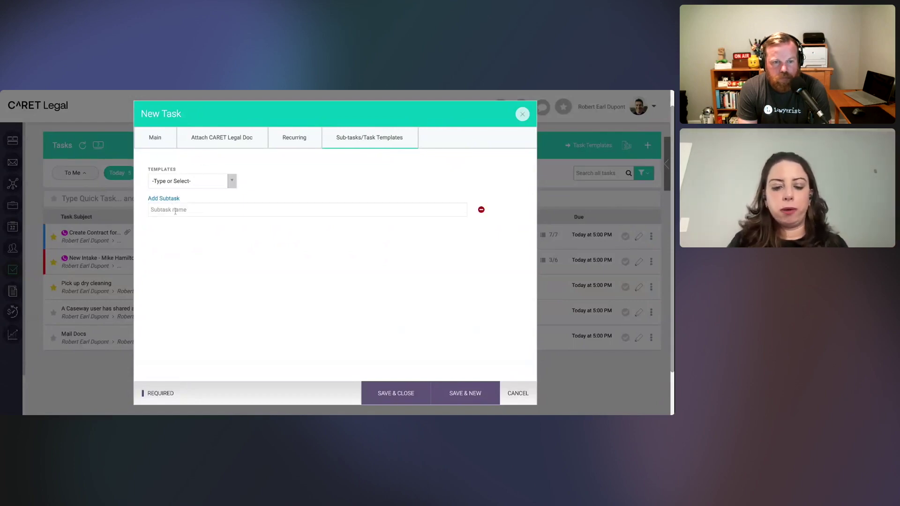
{"action": "type", "text": "Print color p"}
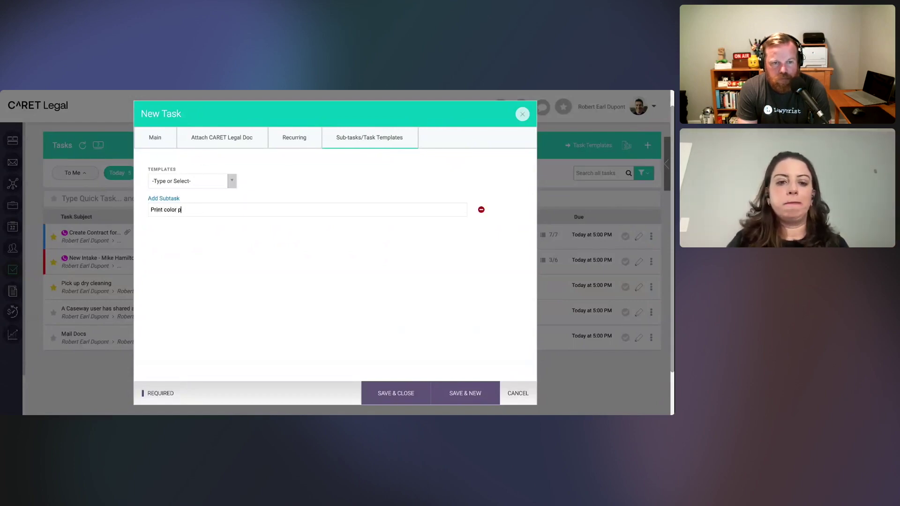
{"action": "type", "text": "hotos"}
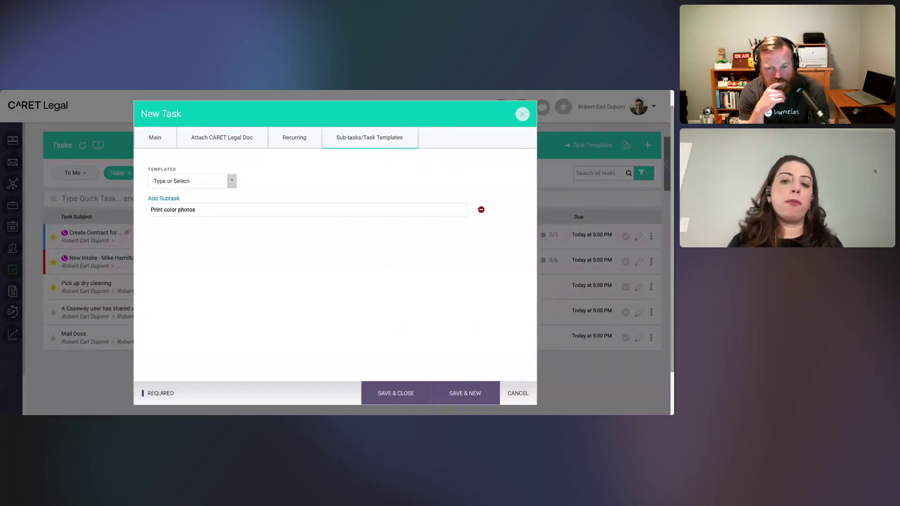
Load the subtasks from the File Motion task template into the new task, and save and close it
{"action": "left_click", "coordinate": [201, 182]}
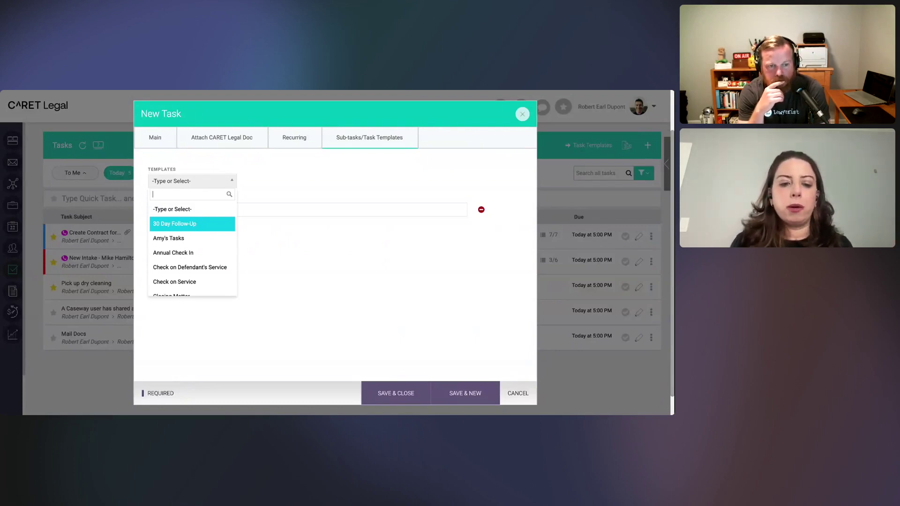
{"action": "type", "text": "motio"}
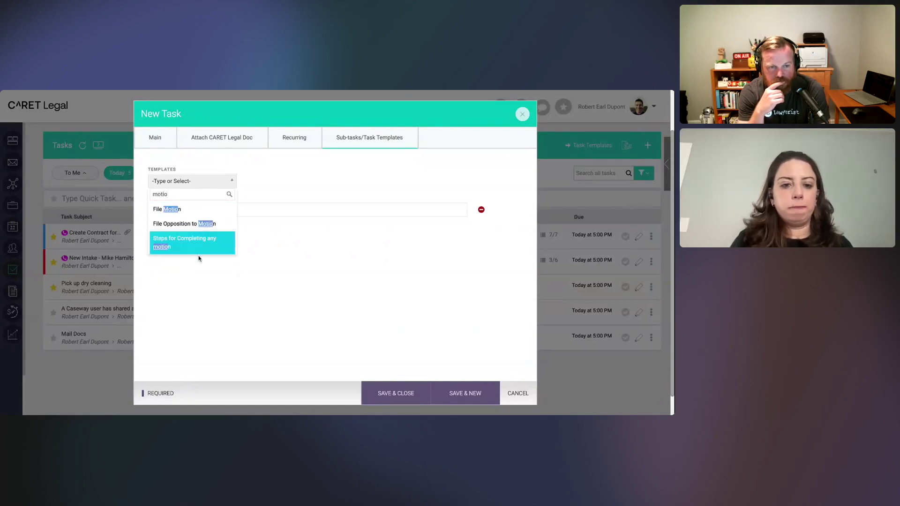
{"action": "left_click", "coordinate": [177, 209]}
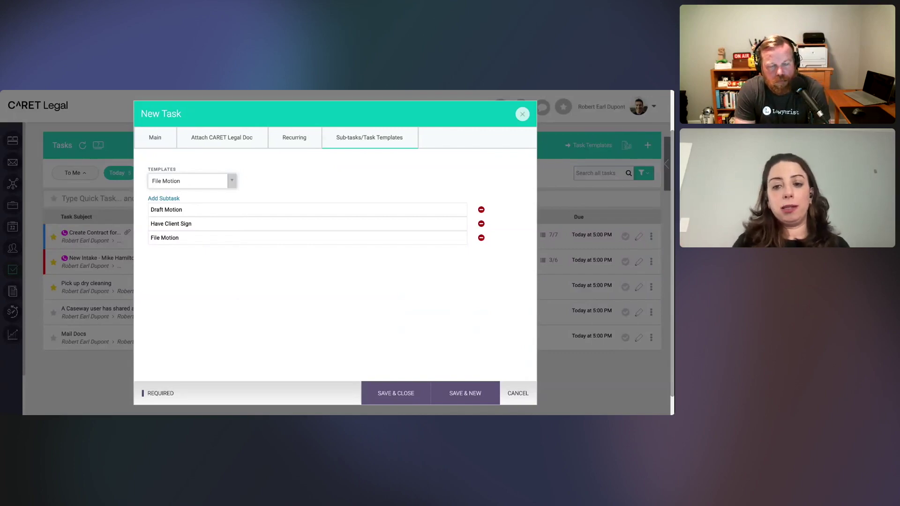
{"action": "left_click", "coordinate": [392, 393]}
Comment on the Prepare a Motion to Dismiss task, telling the co-assignee that drafting the motion is taken care of, and collapse the task
{"action": "left_click", "coordinate": [552, 365]}
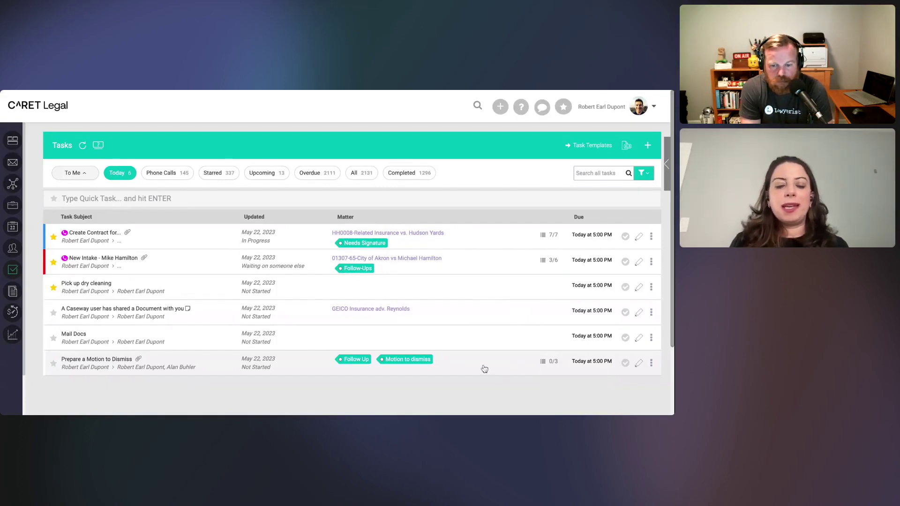
{"action": "scroll", "coordinate": [484, 369], "scroll_direction": "down", "scroll_amount": 3}
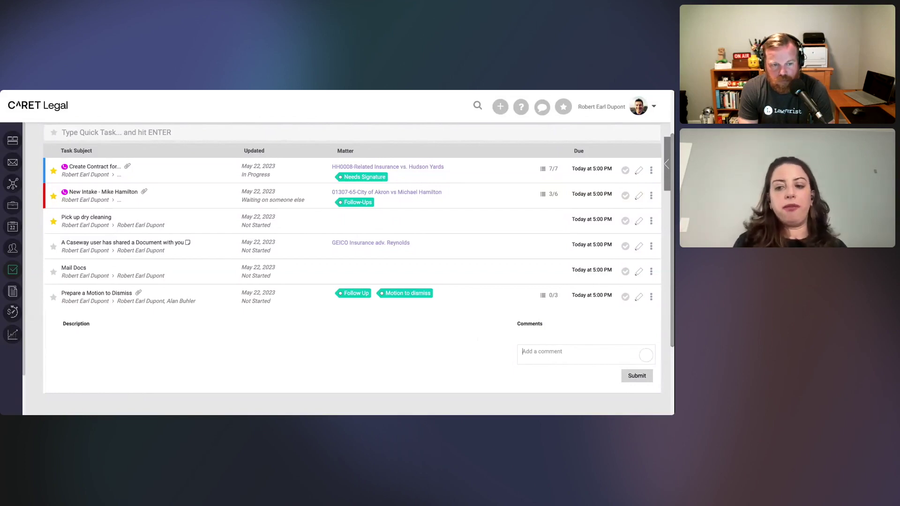
{"action": "type", "text": "H"}
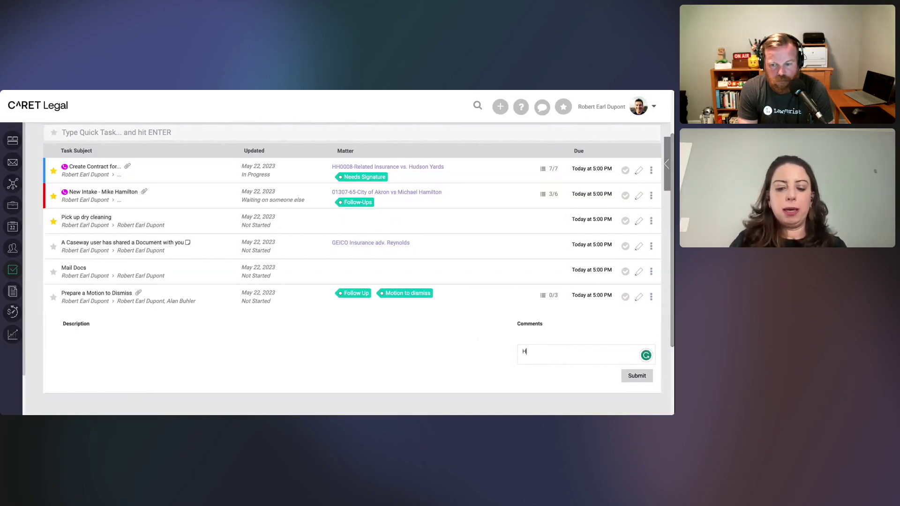
{"action": "type", "text": "i Alan to"}
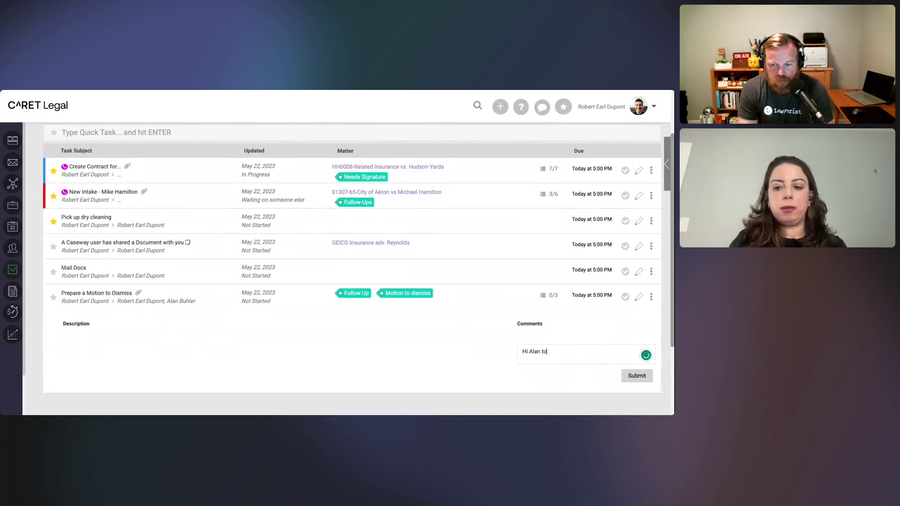
{"action": "type", "text": "ok care of D"}
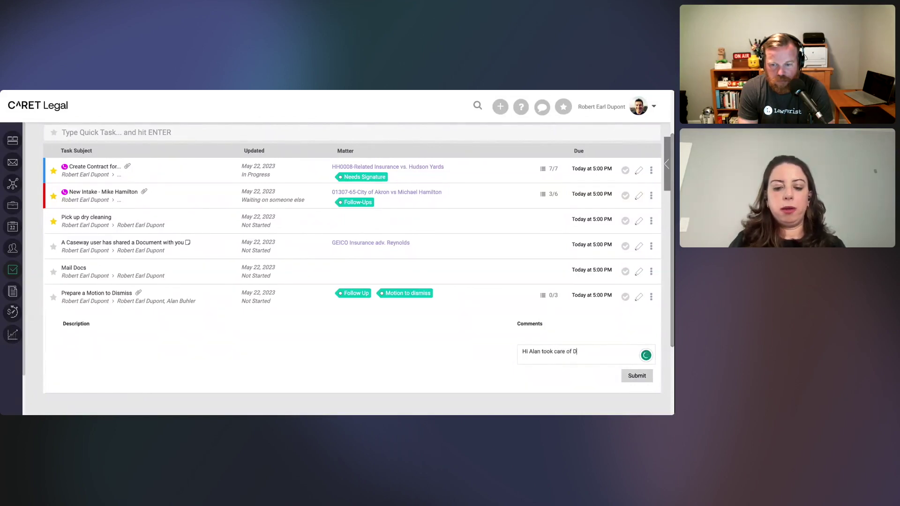
{"action": "type", "text": "rafting the motion."}
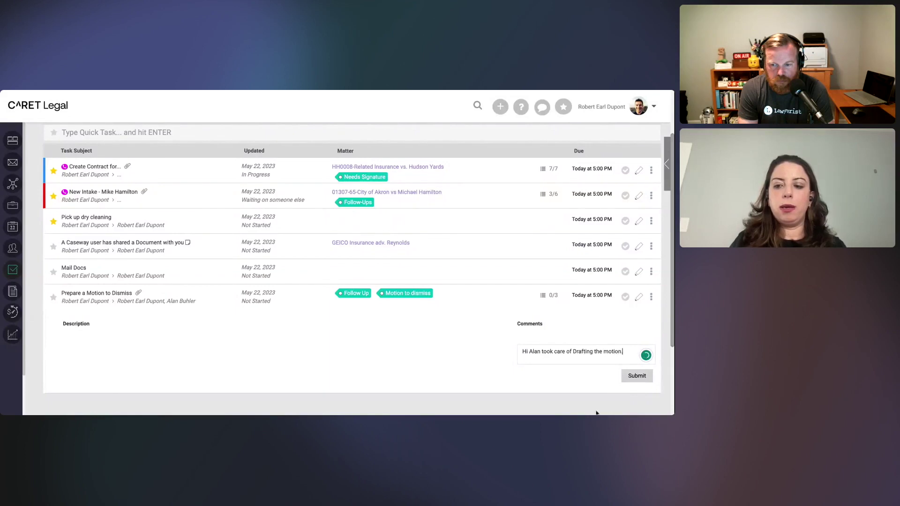
{"action": "left_click", "coordinate": [637, 376]}
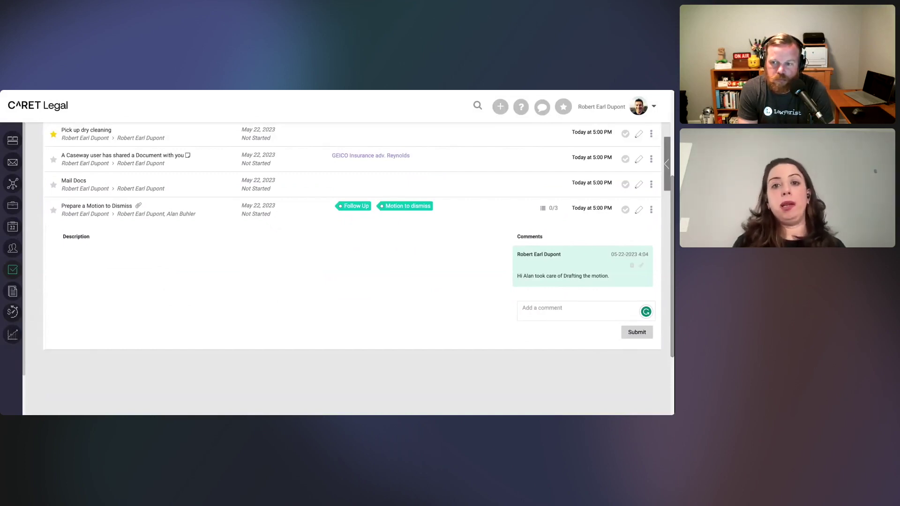
{"action": "left_click", "coordinate": [490, 212]}
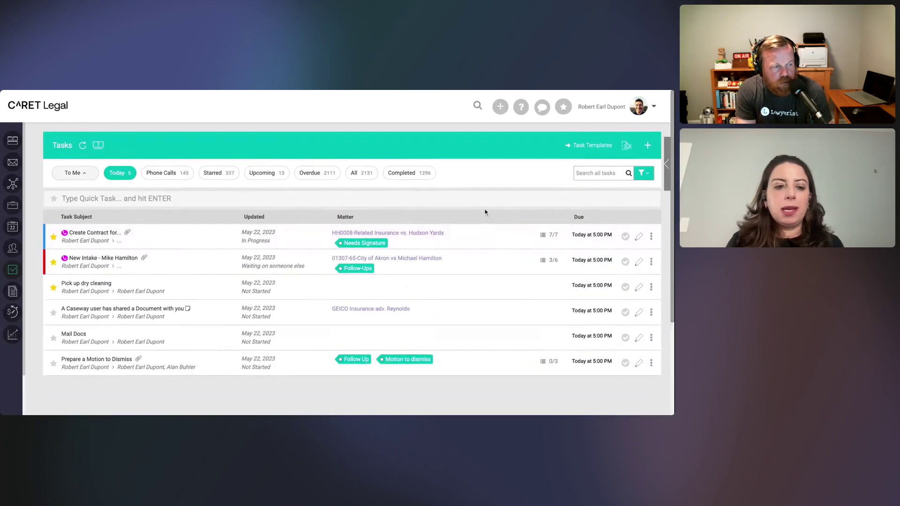
Go to the firm's matters list and display it in the custom estate planning view
{"action": "left_click", "coordinate": [13, 206]}
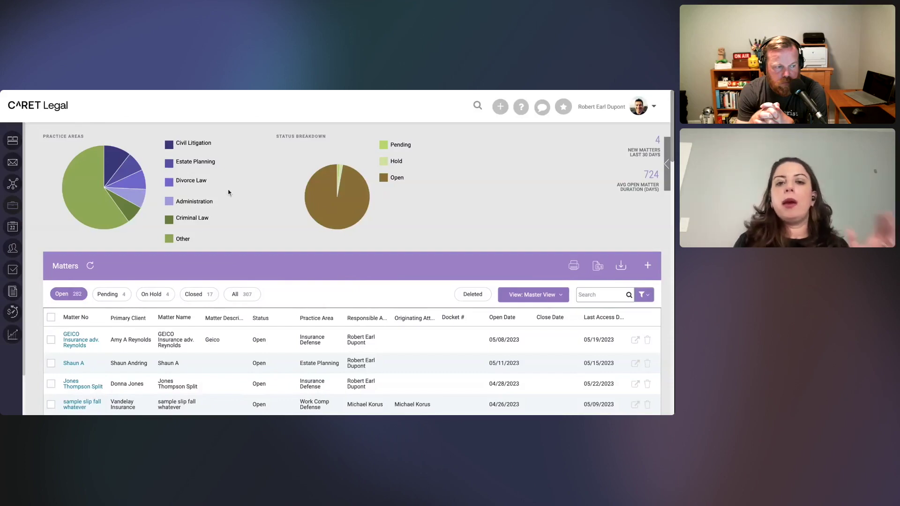
{"action": "scroll", "coordinate": [297, 202], "scroll_direction": "down", "scroll_amount": 2}
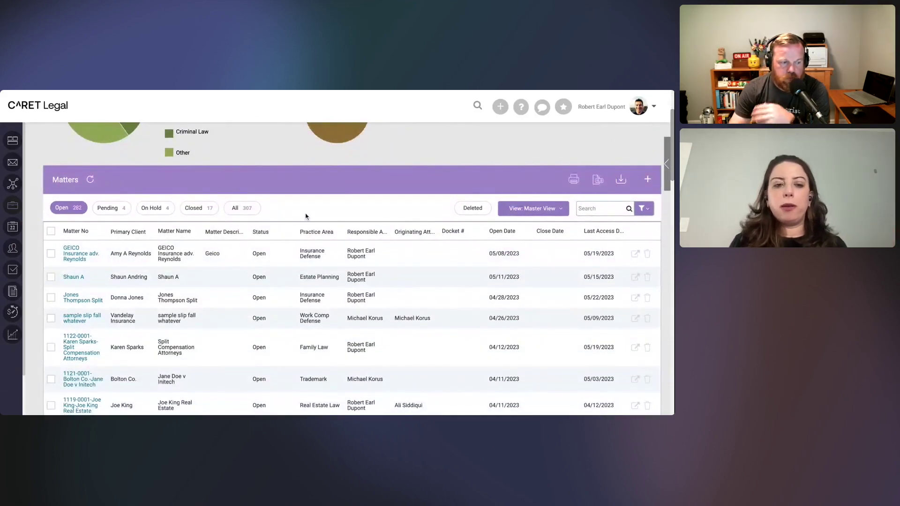
{"action": "left_click", "coordinate": [650, 212]}
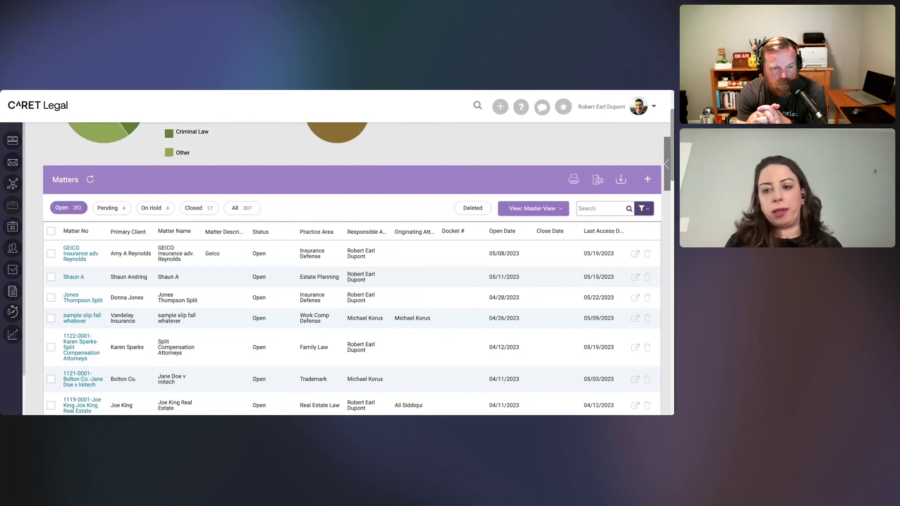
{"action": "left_click", "coordinate": [558, 211]}
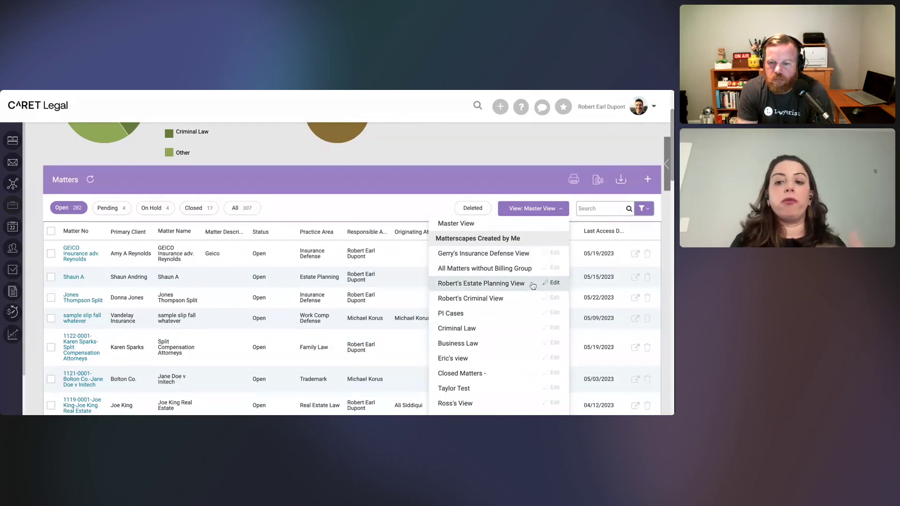
{"action": "left_click", "coordinate": [481, 284]}
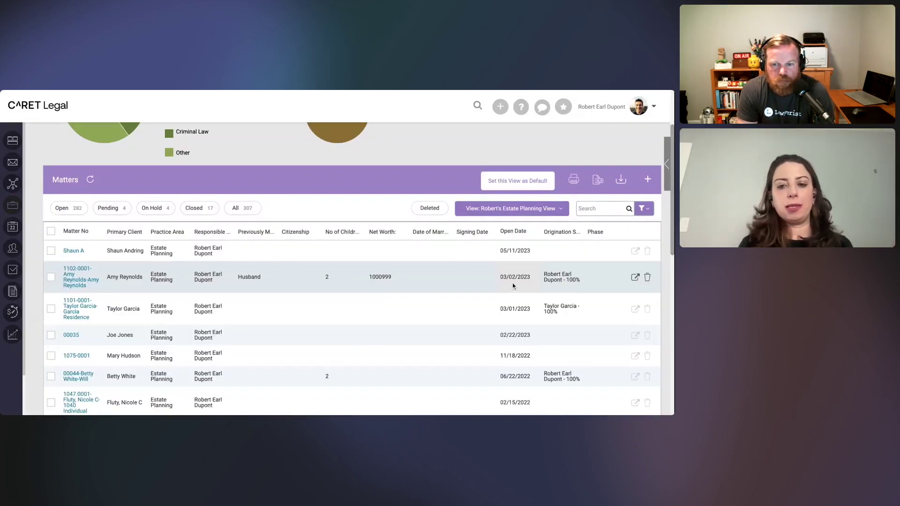
Open the estate planning view for editing, examine its matter fields and practice-area custom fields, and close it
{"action": "left_click", "coordinate": [558, 211]}
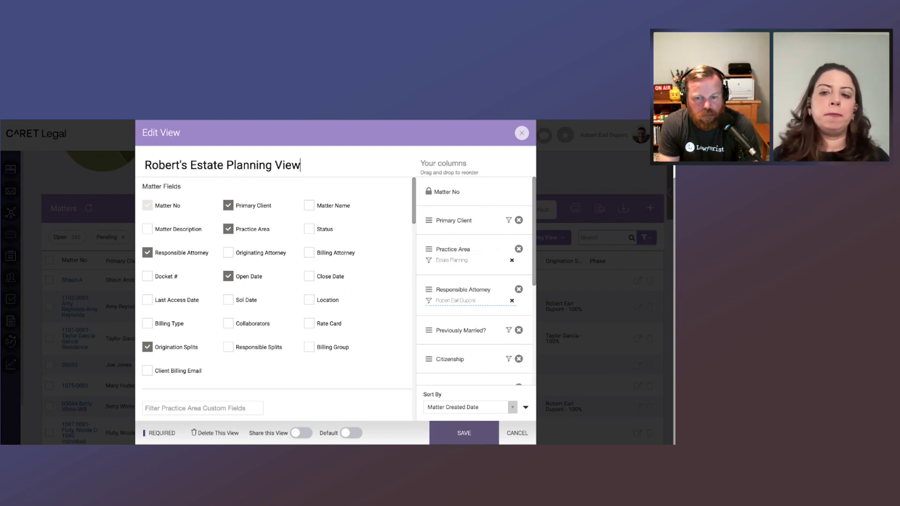
{"action": "scroll", "coordinate": [352, 325], "scroll_direction": "down", "scroll_amount": 3}
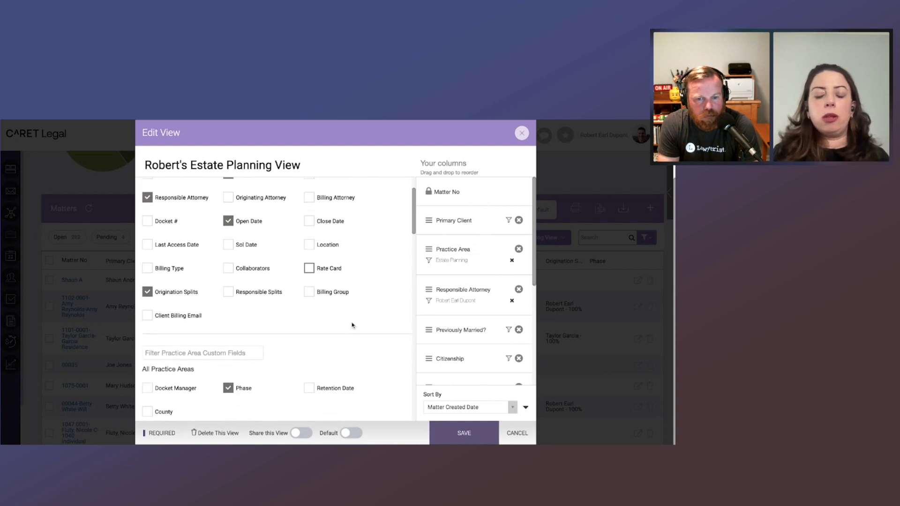
{"action": "scroll", "coordinate": [353, 326], "scroll_direction": "down", "scroll_amount": 2}
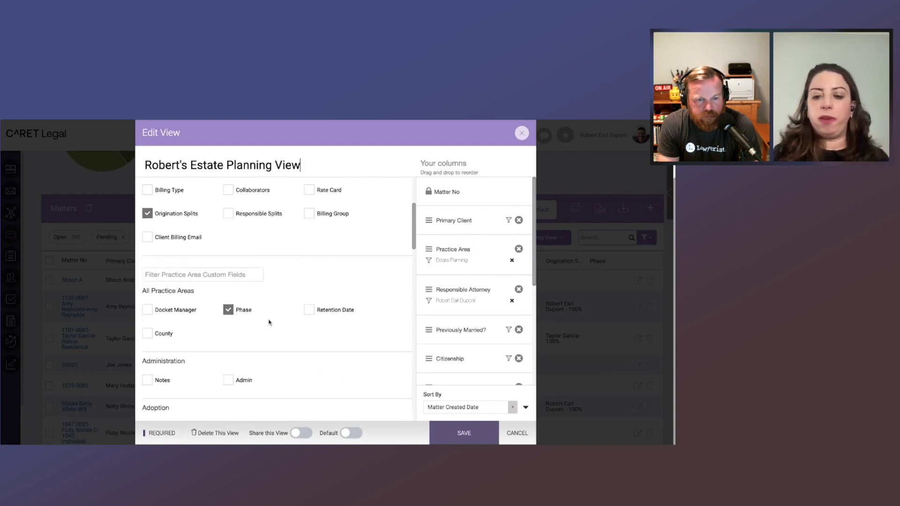
{"action": "scroll", "coordinate": [270, 322], "scroll_direction": "down", "scroll_amount": 1}
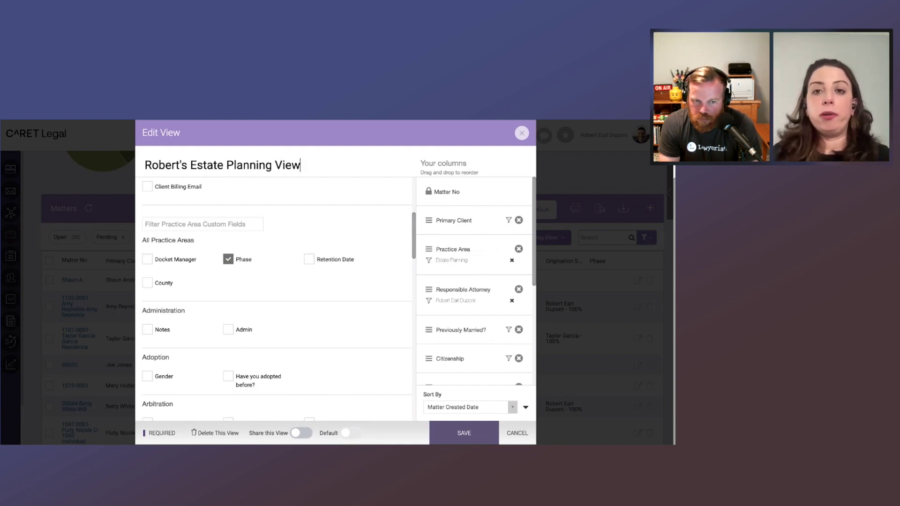
{"action": "key", "text": "Return"}
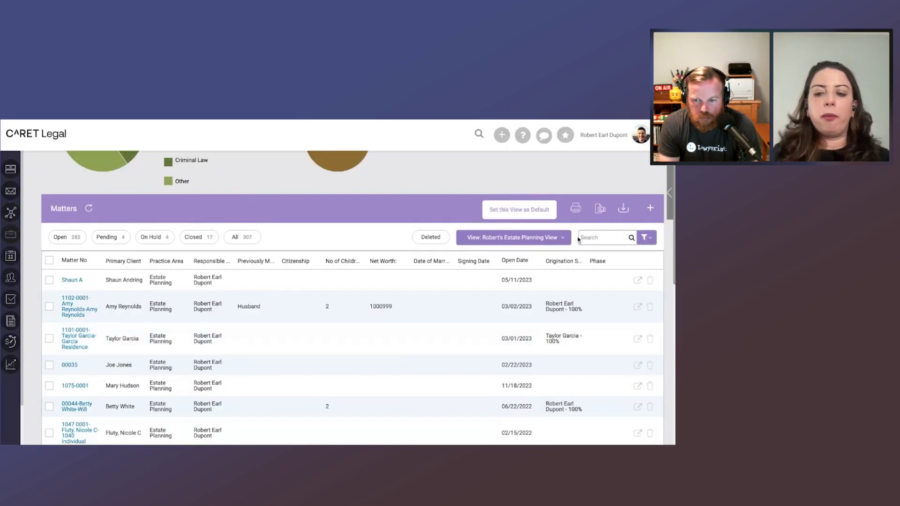
Switch the matters list from the insurance defense view to Master View, search by the client's full name, and open the client's estate planning matter
{"action": "left_click", "coordinate": [493, 238]}
{"action": "left_click", "coordinate": [487, 282]}
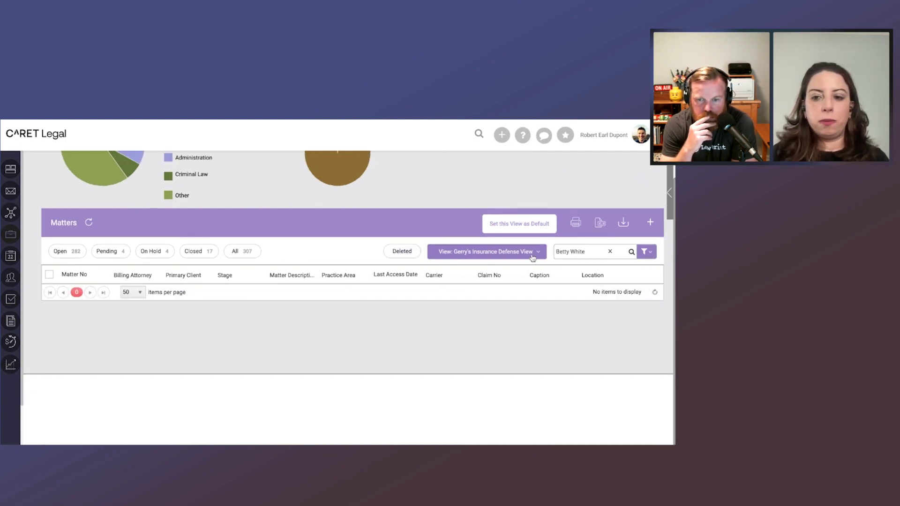
{"action": "left_click", "coordinate": [533, 256]}
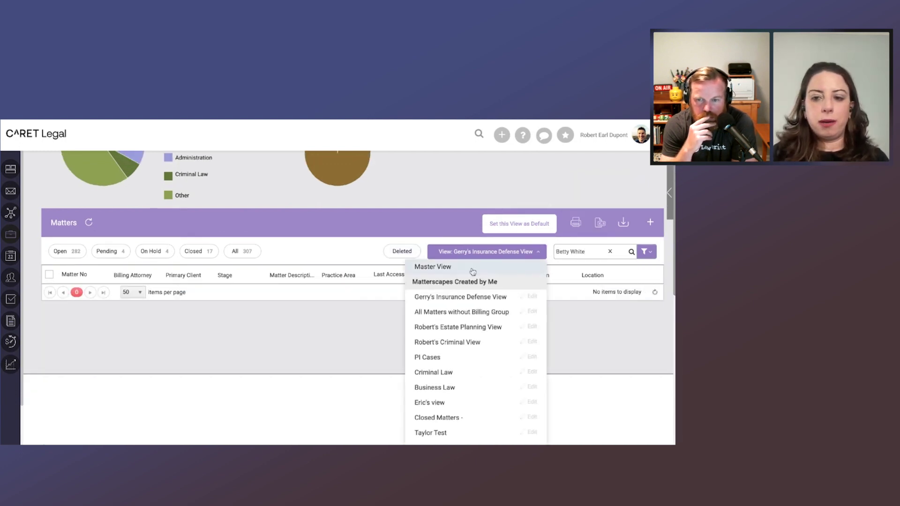
{"action": "left_click", "coordinate": [472, 267]}
{"action": "type", "text": "Betty White"}
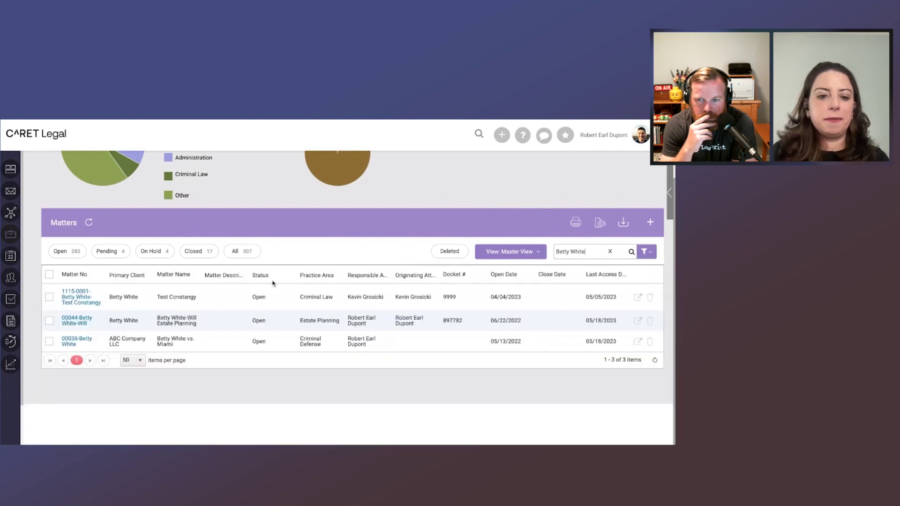
{"action": "left_click", "coordinate": [83, 324]}
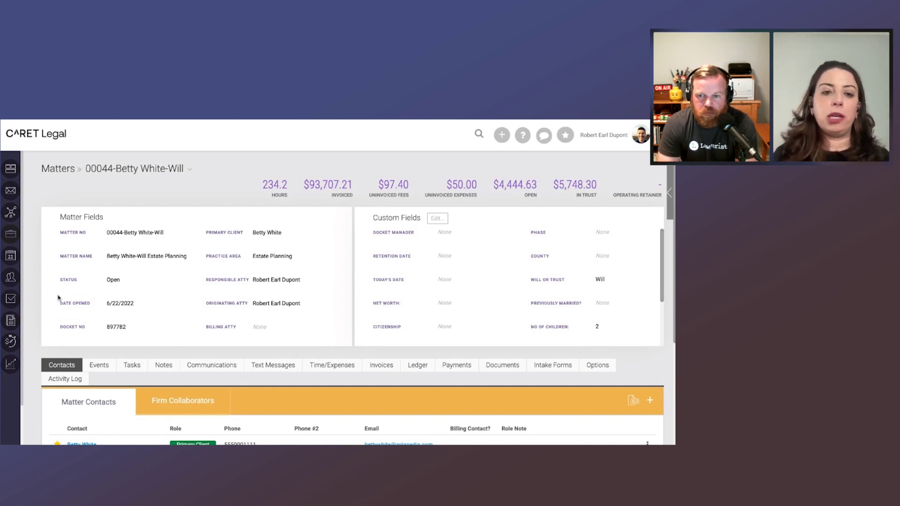
Look at the option for viewing another matter from the matter's title, and dismiss it without switching
{"action": "left_click", "coordinate": [127, 174]}
{"action": "left_click", "coordinate": [121, 209]}
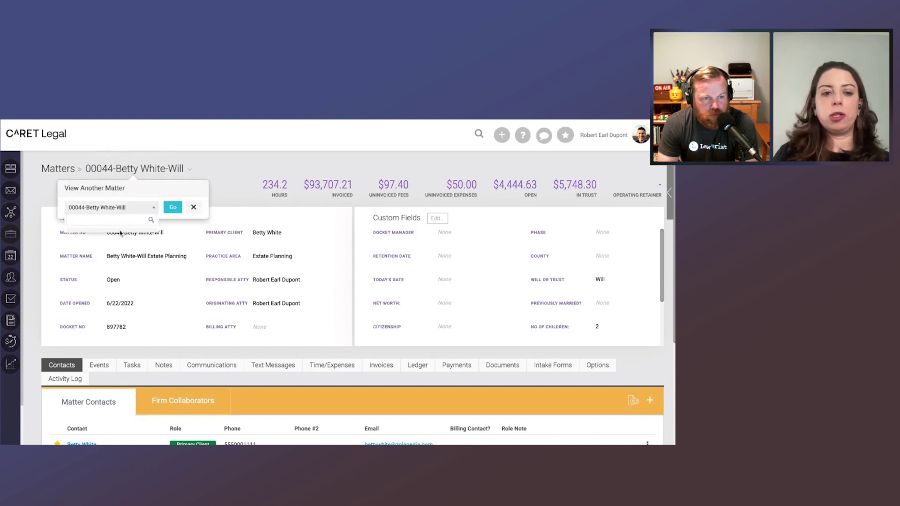
{"action": "left_click", "coordinate": [222, 171]}
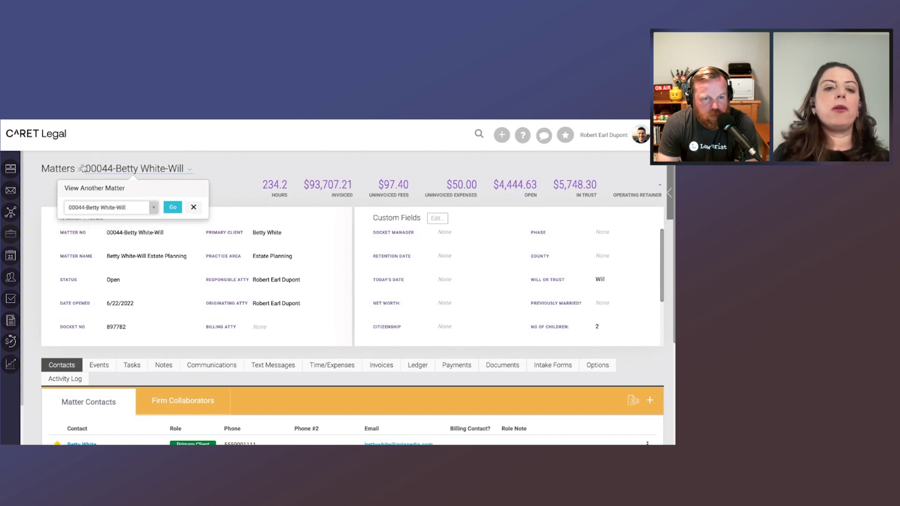
{"action": "left_click", "coordinate": [193, 207]}
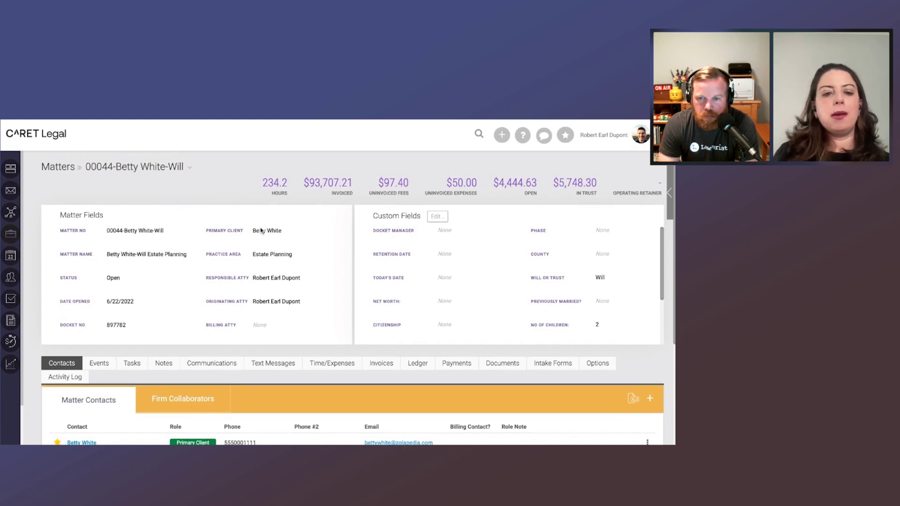
Review the estate planning matter's contacts and its firm collaborators
{"action": "scroll", "coordinate": [261, 230], "scroll_direction": "down", "scroll_amount": 1}
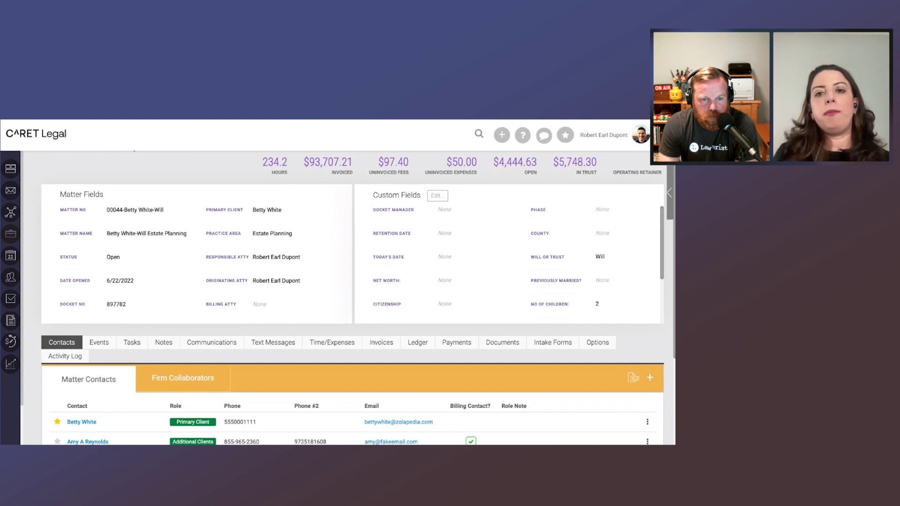
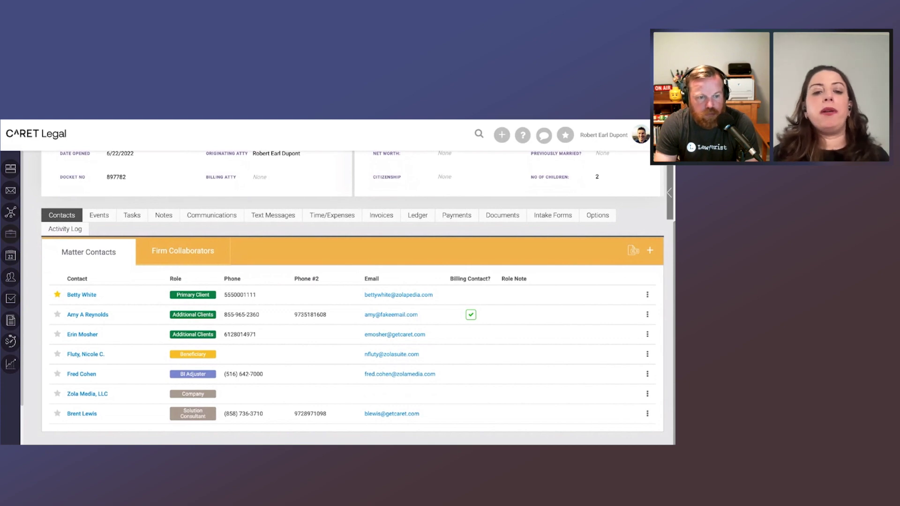
{"action": "left_click", "coordinate": [206, 263]}
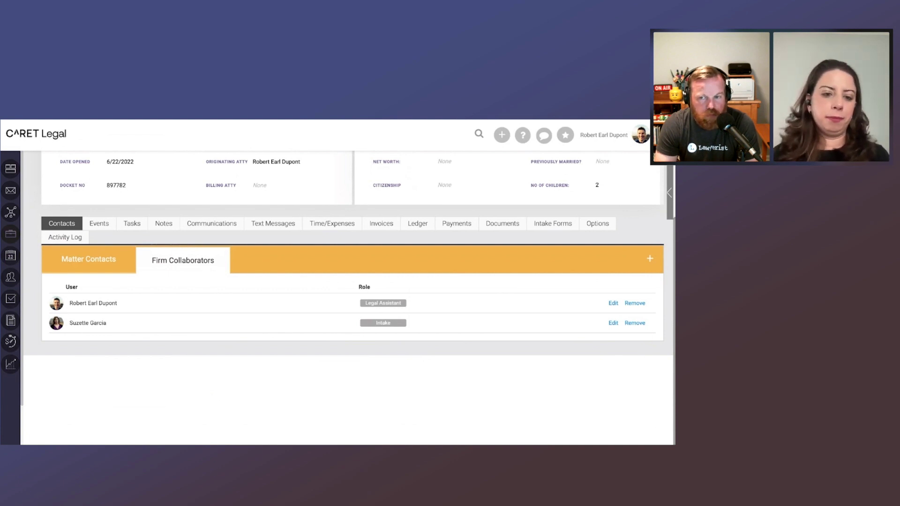
{"action": "left_click", "coordinate": [117, 258]}
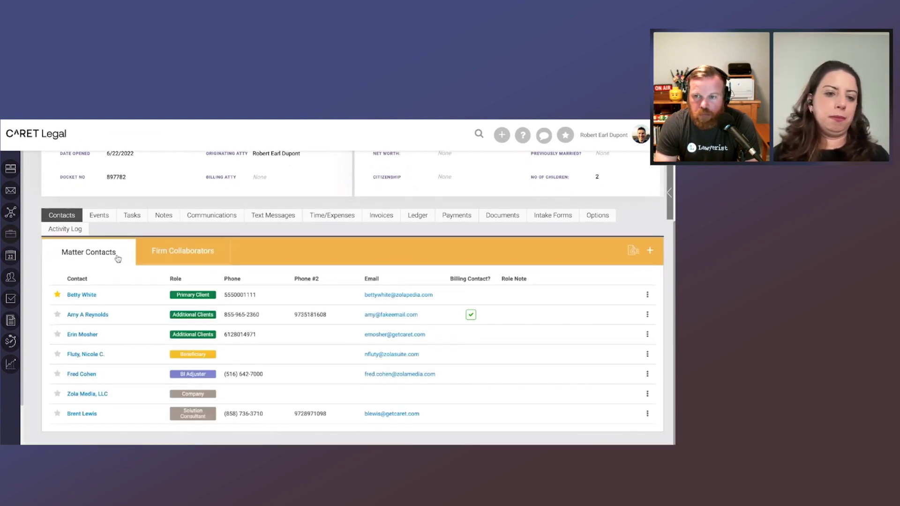
Review the matter's calendar events, notes and communications
{"action": "left_click", "coordinate": [106, 218]}
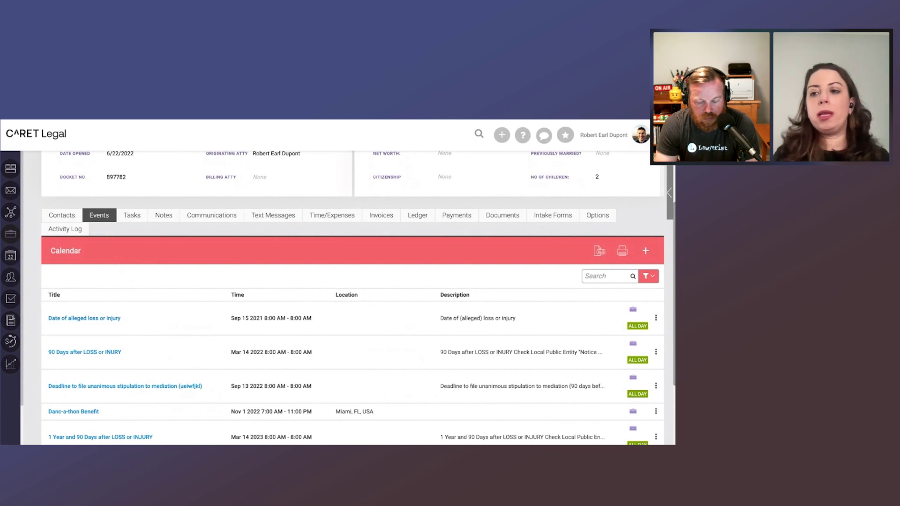
{"action": "left_click", "coordinate": [164, 216]}
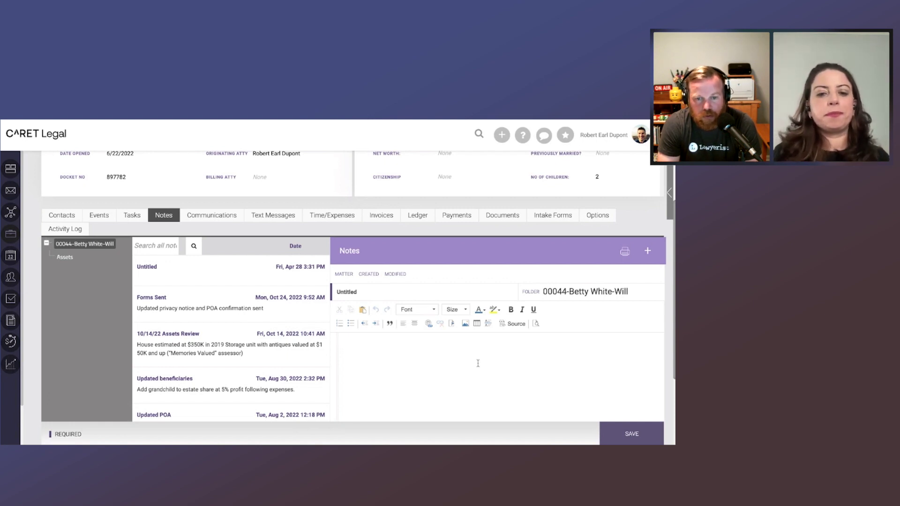
{"action": "left_click", "coordinate": [230, 222]}
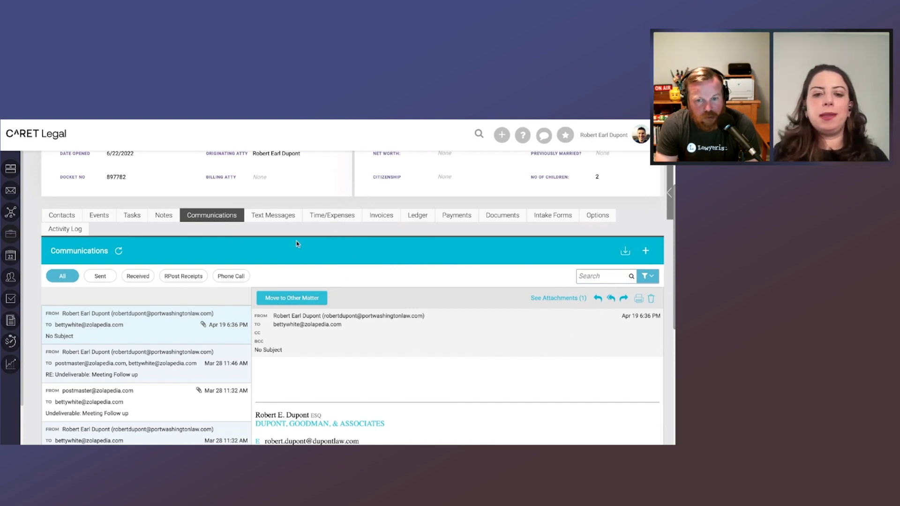
Send the text message "Hi there!" to the first listed number of the additional client in the matter's text messages
{"action": "left_click", "coordinate": [270, 214]}
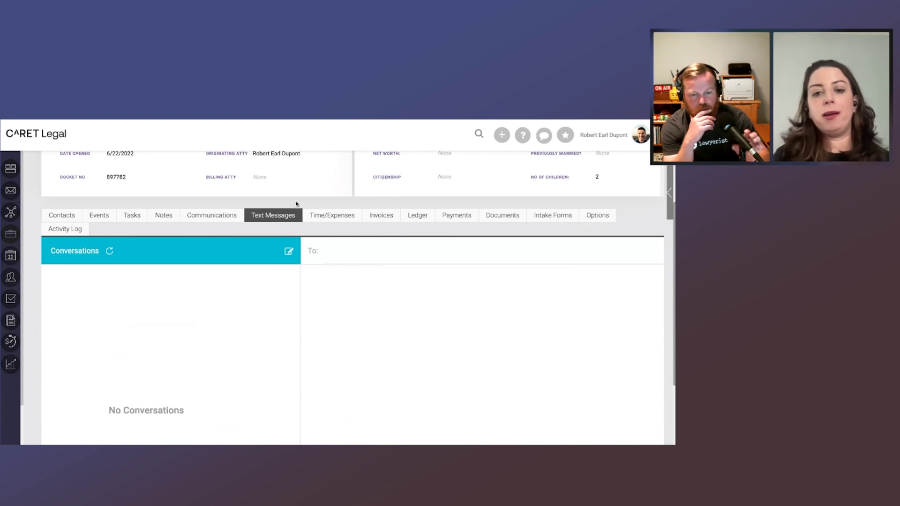
{"action": "left_click", "coordinate": [425, 251]}
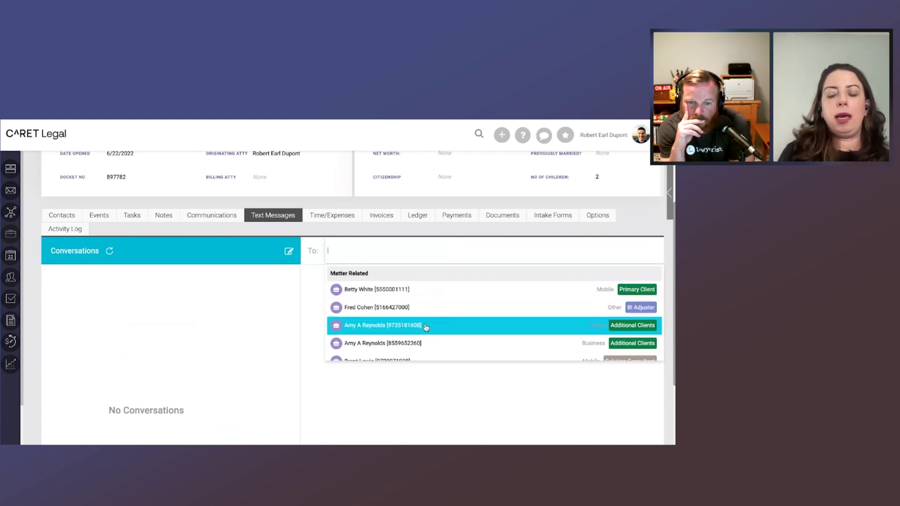
{"action": "left_click", "coordinate": [426, 327]}
{"action": "scroll", "coordinate": [426, 297], "scroll_direction": "down", "scroll_amount": 1}
{"action": "scroll", "coordinate": [427, 298], "scroll_direction": "down", "scroll_amount": 1}
{"action": "left_click", "coordinate": [397, 417]}
{"action": "type", "text": "Hi thre"}
{"action": "key", "text": "BackSpace"}
{"action": "key", "text": "BackSpace"}
{"action": "type", "text": "ere!"}
{"action": "left_click", "coordinate": [656, 421]}
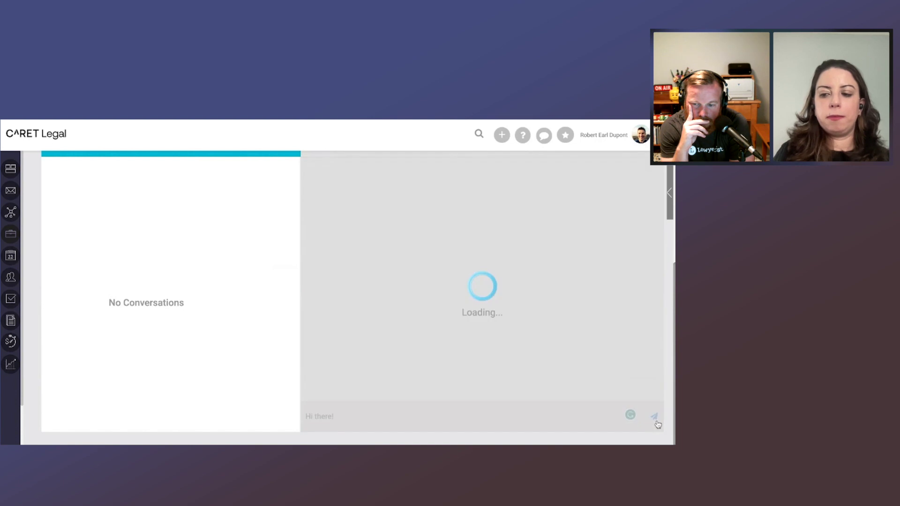
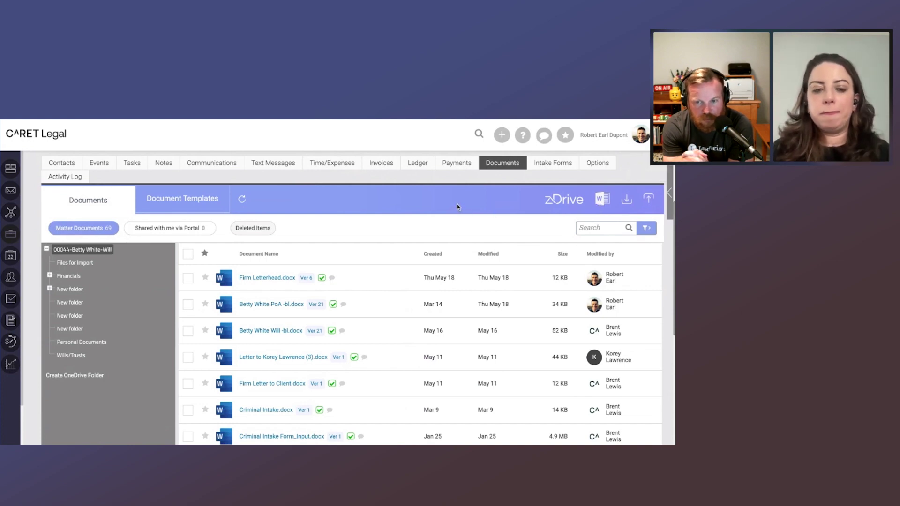
Look at the estate planning document templates and return to the matter's documents
{"action": "left_click", "coordinate": [220, 195]}
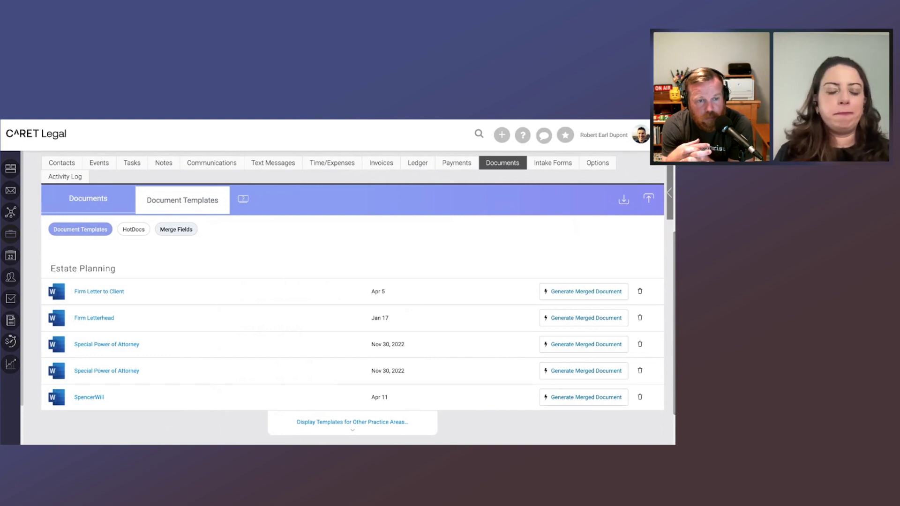
{"action": "left_click", "coordinate": [111, 210]}
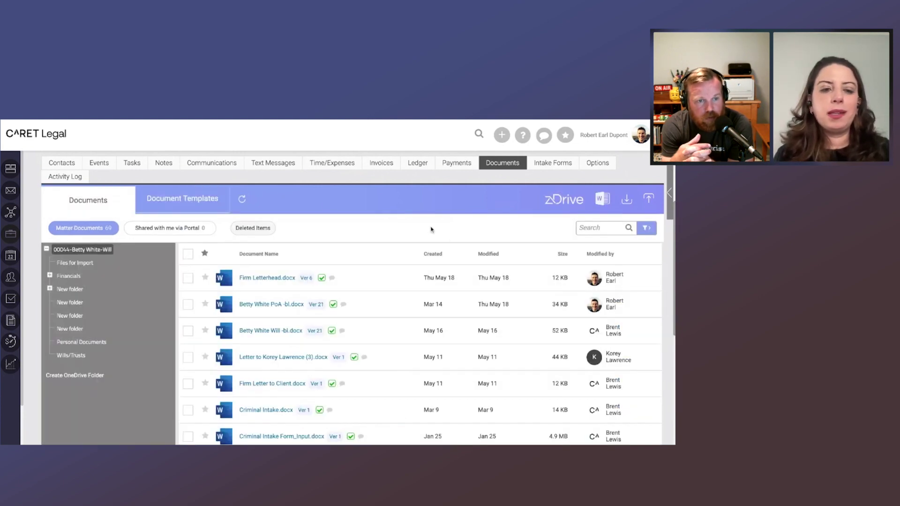
Convert Firm Letterhead.docx to a PDF named Firm Letterhead and show the further actions for the new PDF
{"action": "mouse_move", "coordinate": [479, 283]}
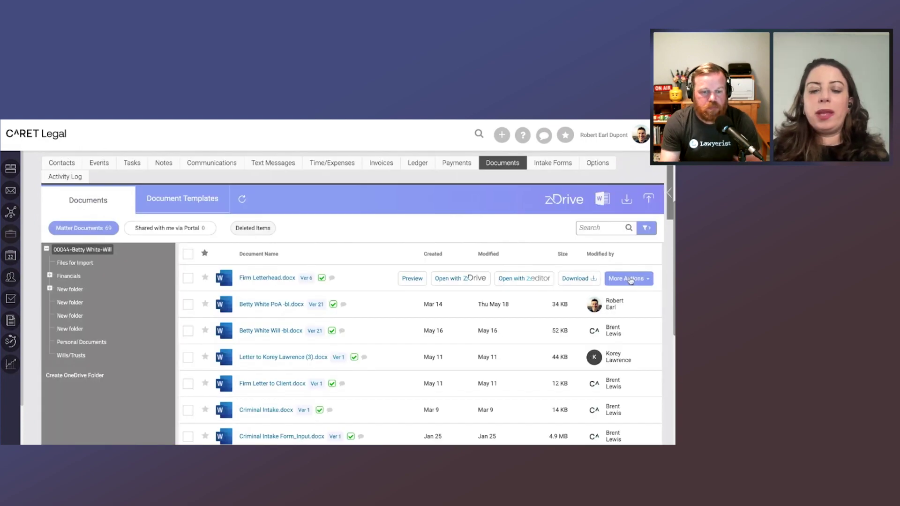
{"action": "left_click", "coordinate": [632, 281]}
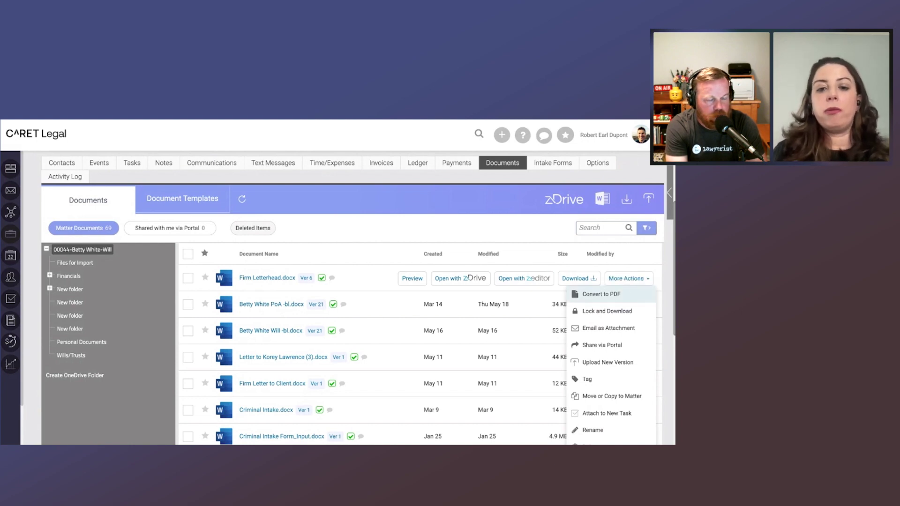
{"action": "left_click", "coordinate": [620, 298]}
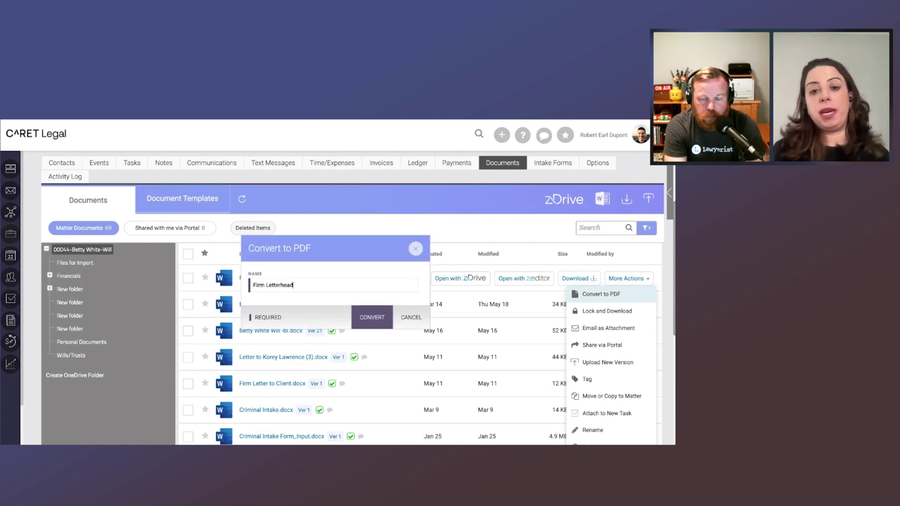
{"action": "left_click", "coordinate": [384, 323]}
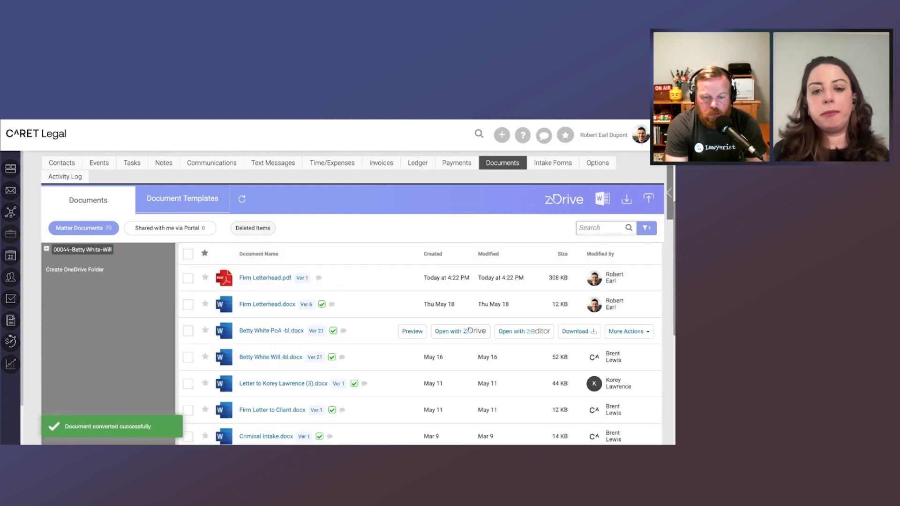
{"action": "left_click", "coordinate": [625, 278]}
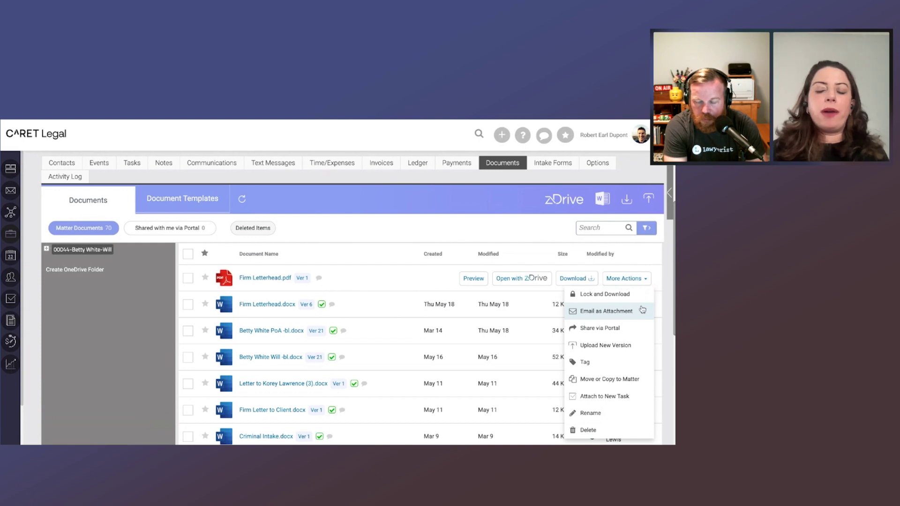
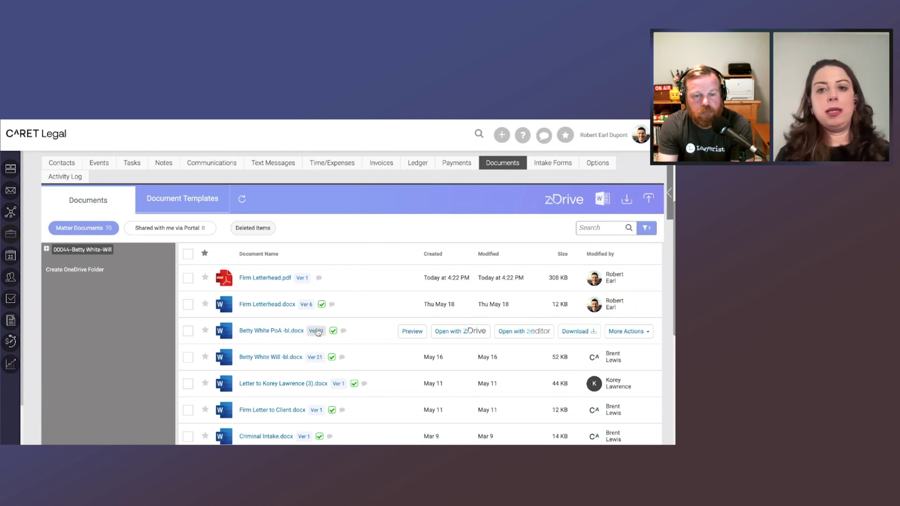
Look at all versions of the power of attorney document, and search the matter's documents for "hearing"
{"action": "left_click", "coordinate": [317, 331]}
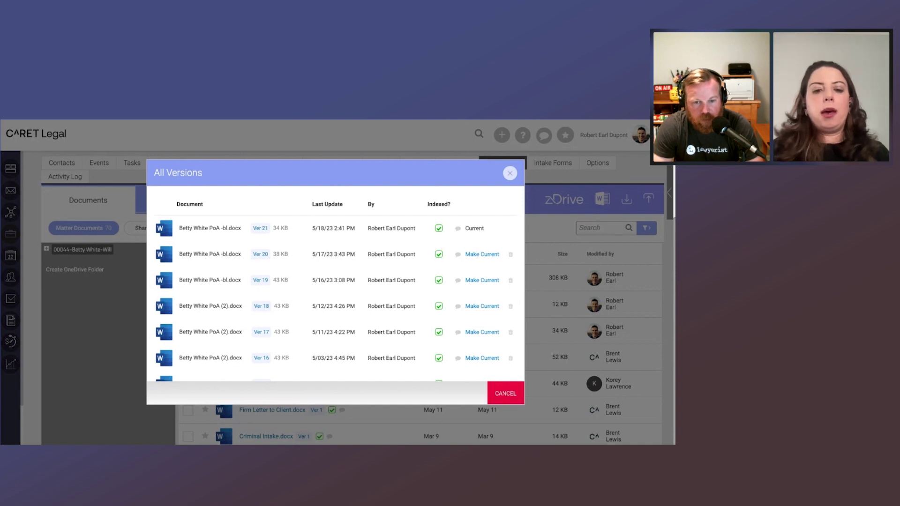
{"action": "left_click", "coordinate": [505, 394]}
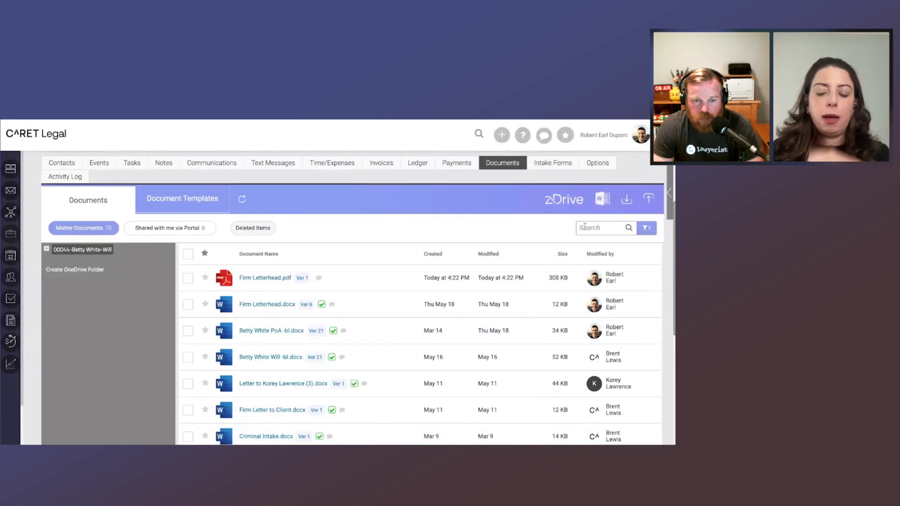
{"action": "left_click", "coordinate": [585, 226]}
{"action": "type", "text": "hearing"}
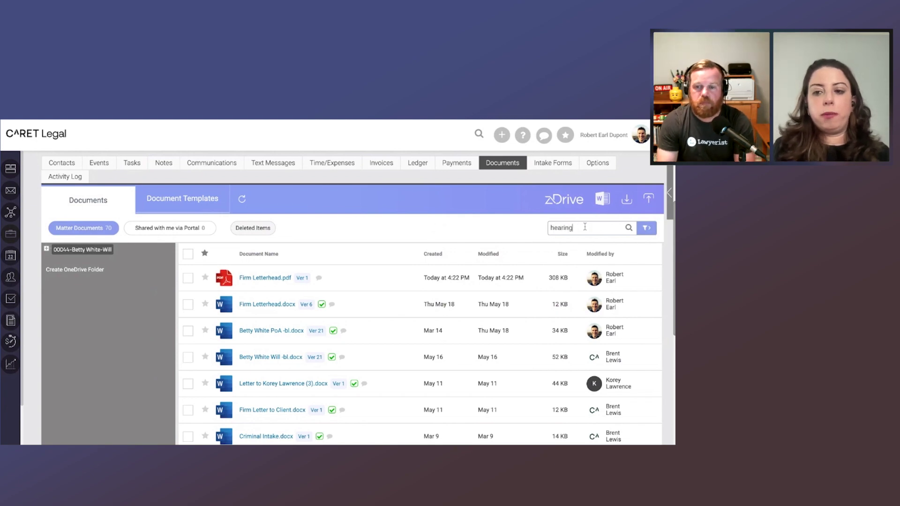
{"action": "key", "text": "Return"}
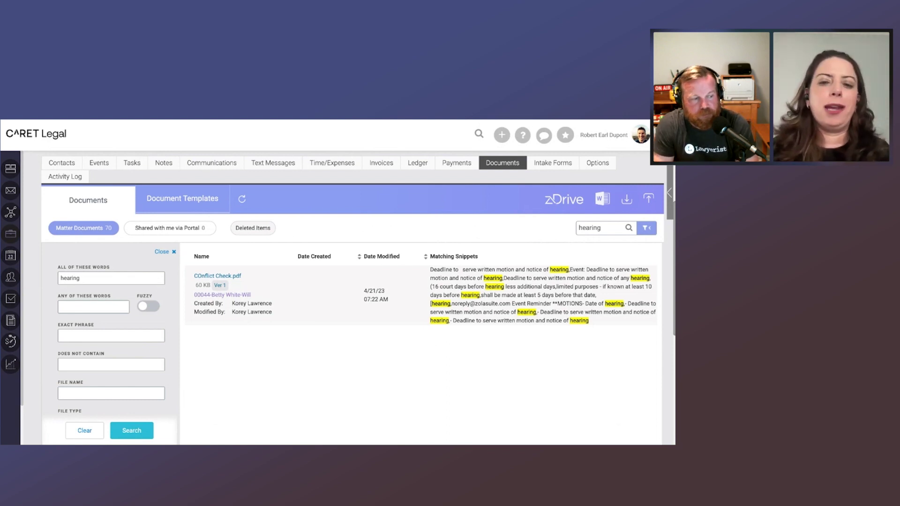
Review the matter's intake forms and the custom fields in the matter details
{"action": "left_click", "coordinate": [561, 169]}
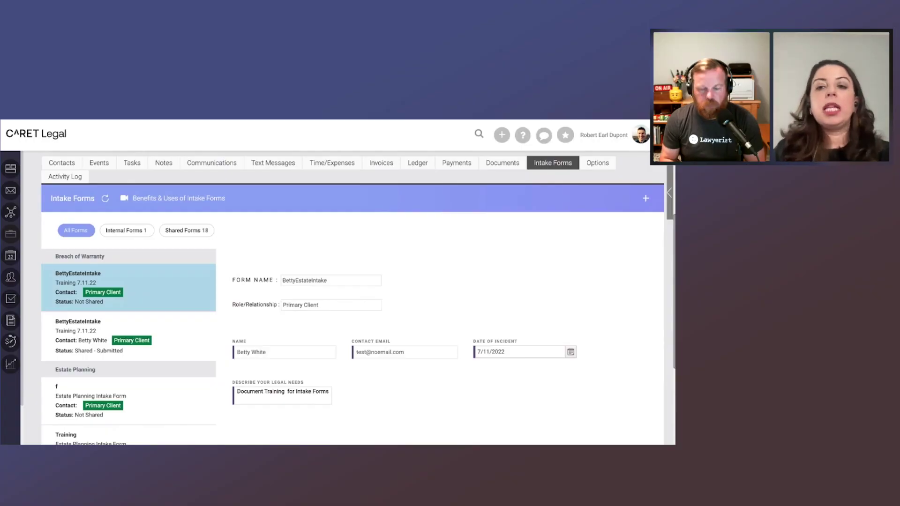
{"action": "scroll", "coordinate": [356, 294], "scroll_direction": "up", "scroll_amount": 1}
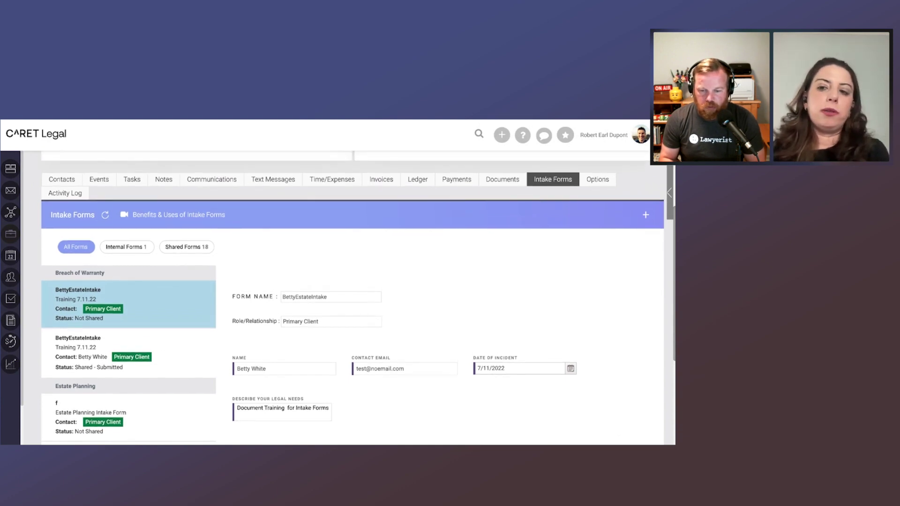
{"action": "scroll", "coordinate": [356, 294], "scroll_direction": "up", "scroll_amount": 3}
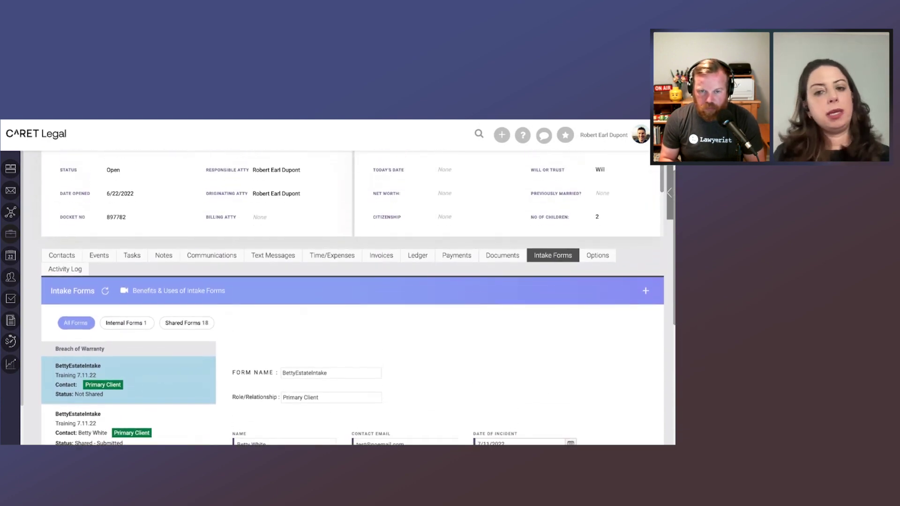
{"action": "scroll", "coordinate": [357, 294], "scroll_direction": "up", "scroll_amount": 4}
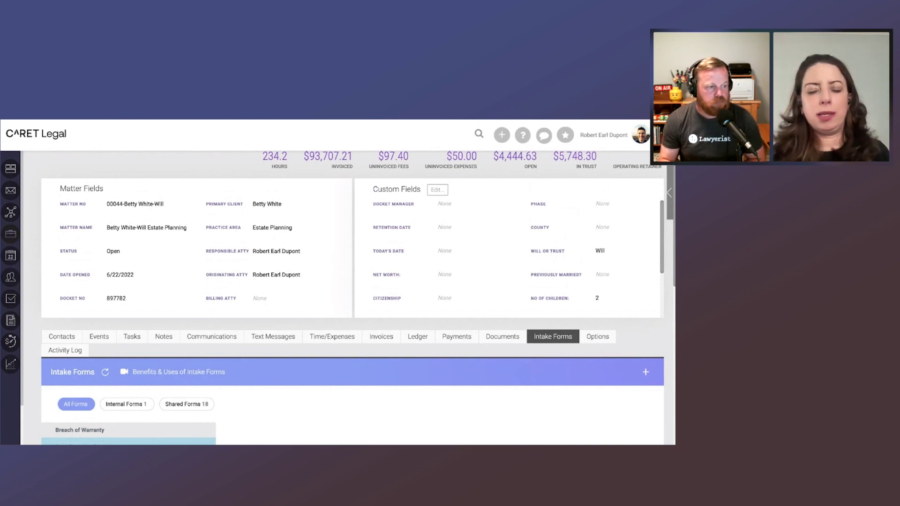
{"action": "scroll", "coordinate": [635, 294], "scroll_direction": "down", "scroll_amount": 4}
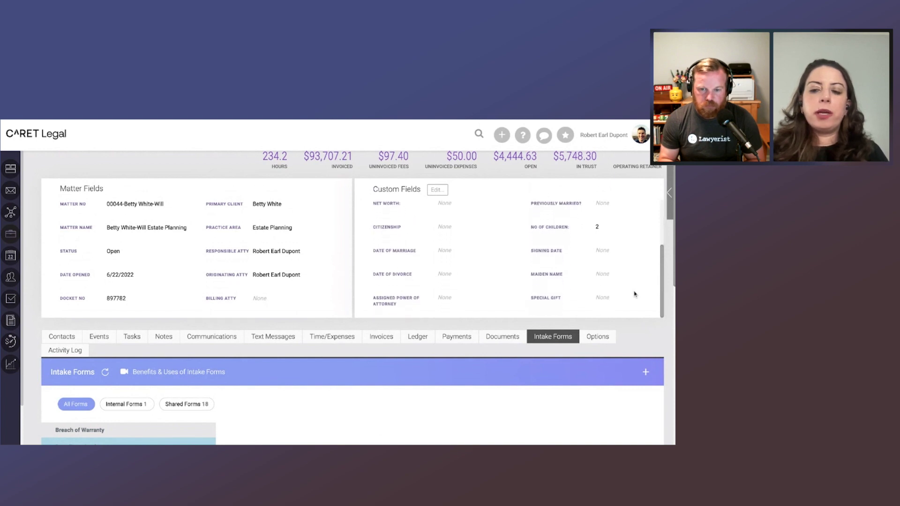
{"action": "scroll", "coordinate": [493, 293], "scroll_direction": "down", "scroll_amount": 5}
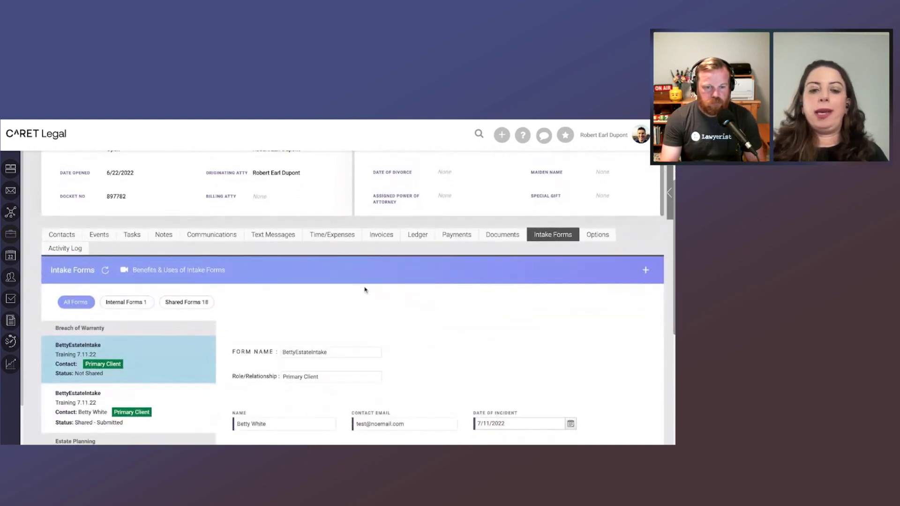
Show only the shared intake forms and select the link of the unsubmitted Estate Planning Intake Form
{"action": "scroll", "coordinate": [328, 281], "scroll_direction": "down", "scroll_amount": 2}
{"action": "left_click", "coordinate": [190, 237]}
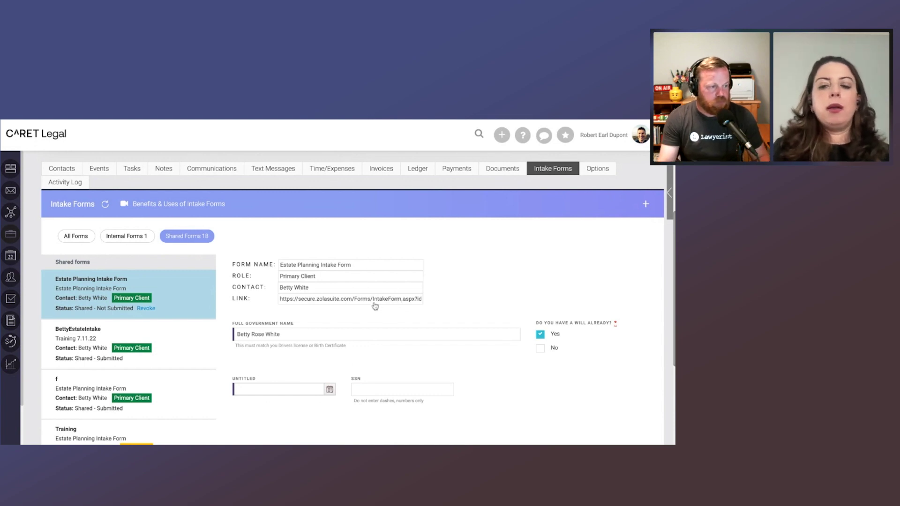
{"action": "triple_click", "coordinate": [375, 302]}
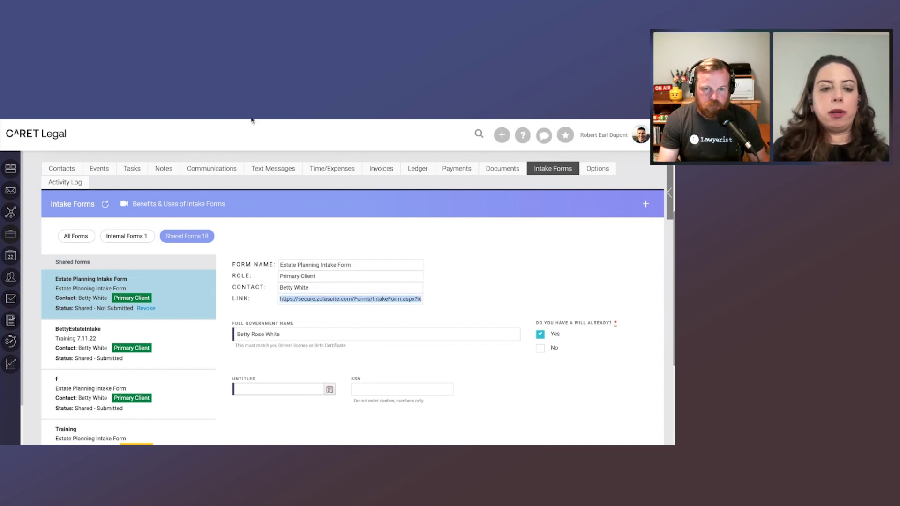
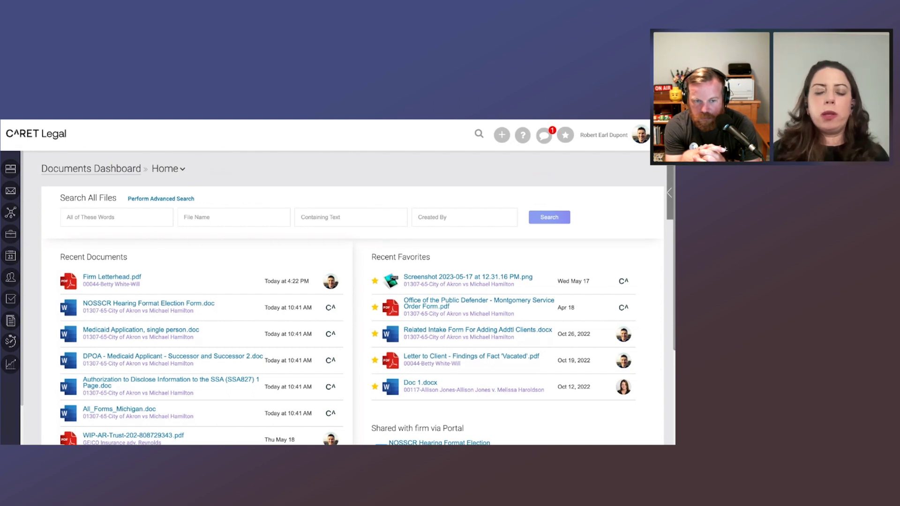
Search all files for the word "hearing" and narrow the search to the exact phrase "court hearing"
{"action": "left_click", "coordinate": [90, 217]}
{"action": "type", "text": "hearing"}
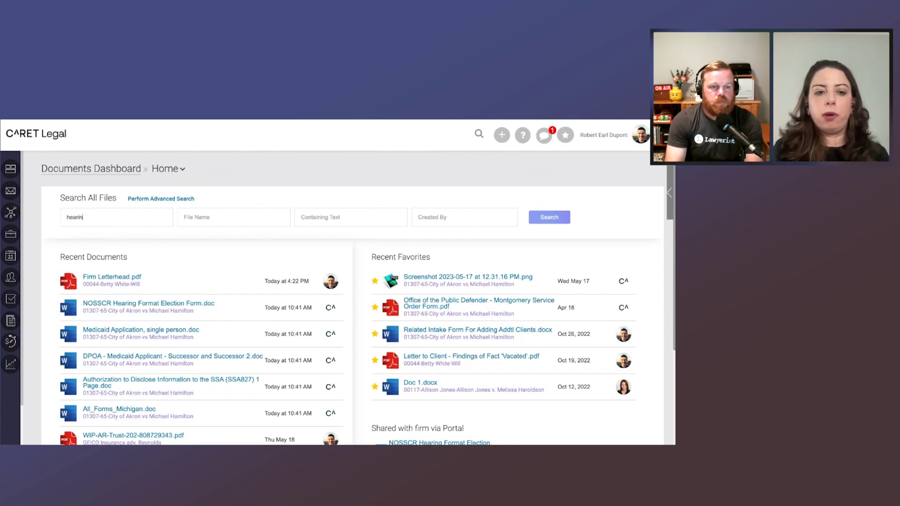
{"action": "key", "text": "Return"}
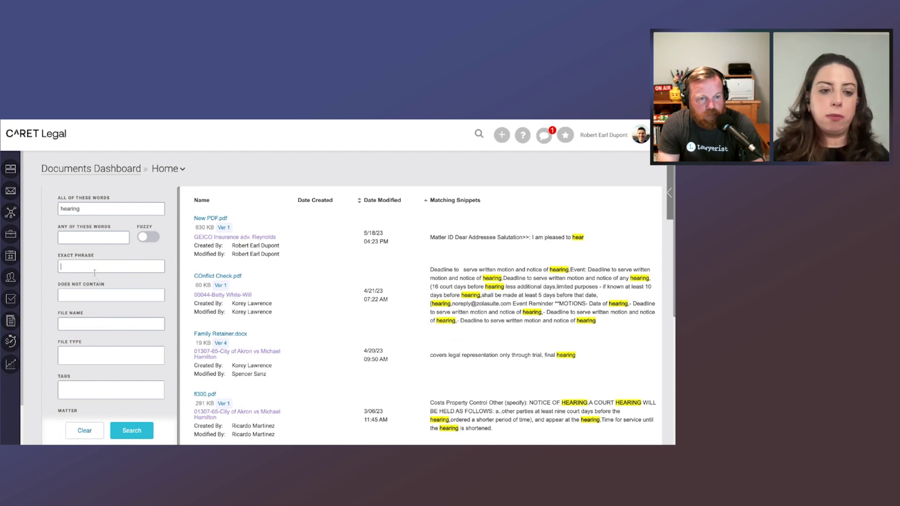
{"action": "type", "text": "court hearing"}
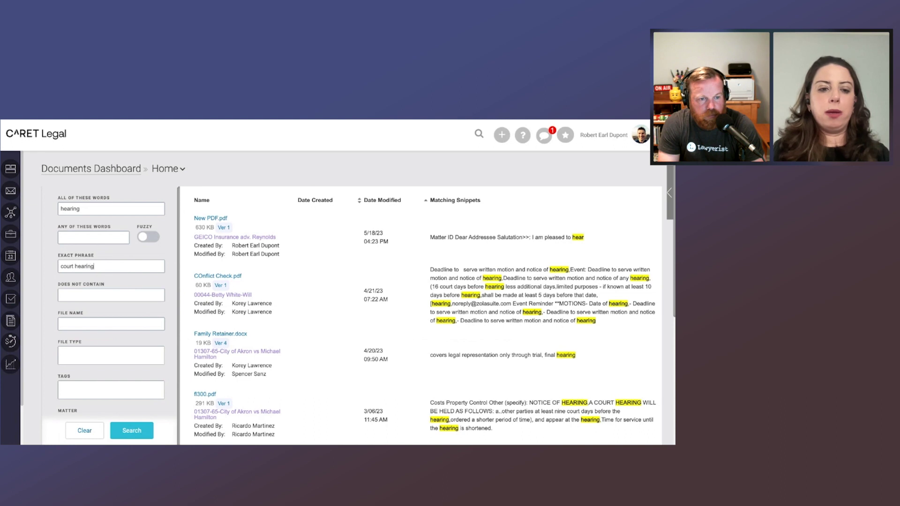
{"action": "key", "text": "Return"}
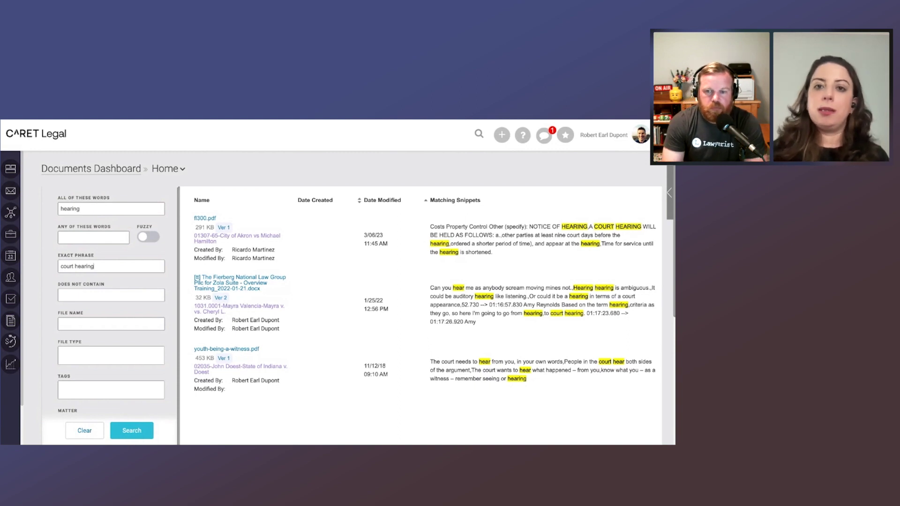
Examine the remaining document search filters, such as tags, matter, client, size and practice area
{"action": "scroll", "coordinate": [125, 302], "scroll_direction": "down", "scroll_amount": 2}
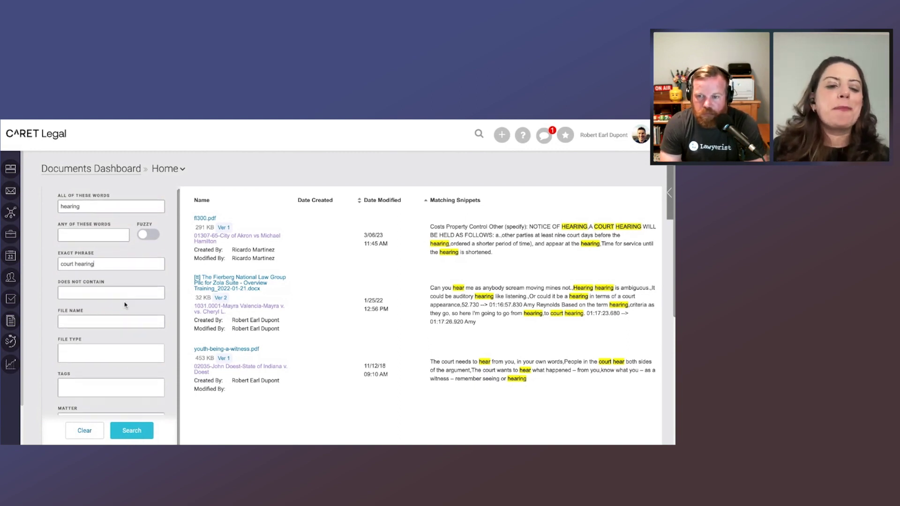
{"action": "scroll", "coordinate": [125, 306], "scroll_direction": "down", "scroll_amount": 5}
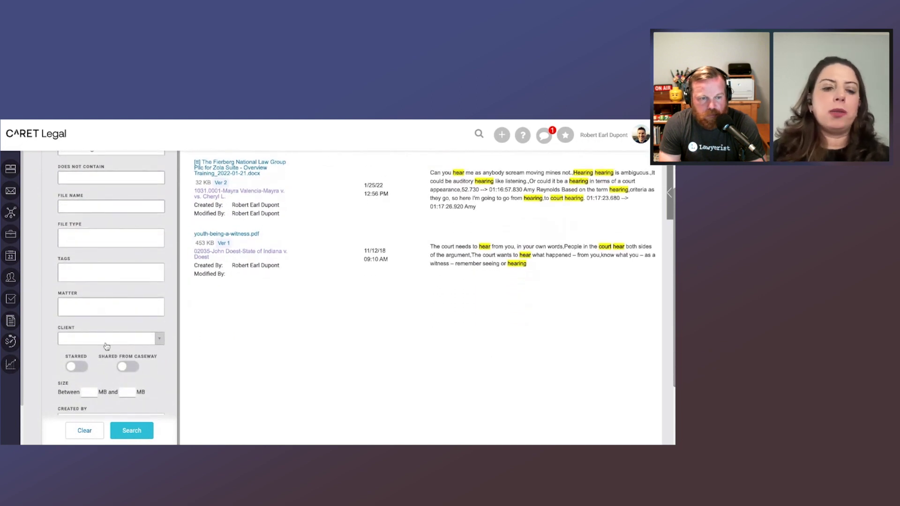
{"action": "scroll", "coordinate": [107, 348], "scroll_direction": "down", "scroll_amount": 1}
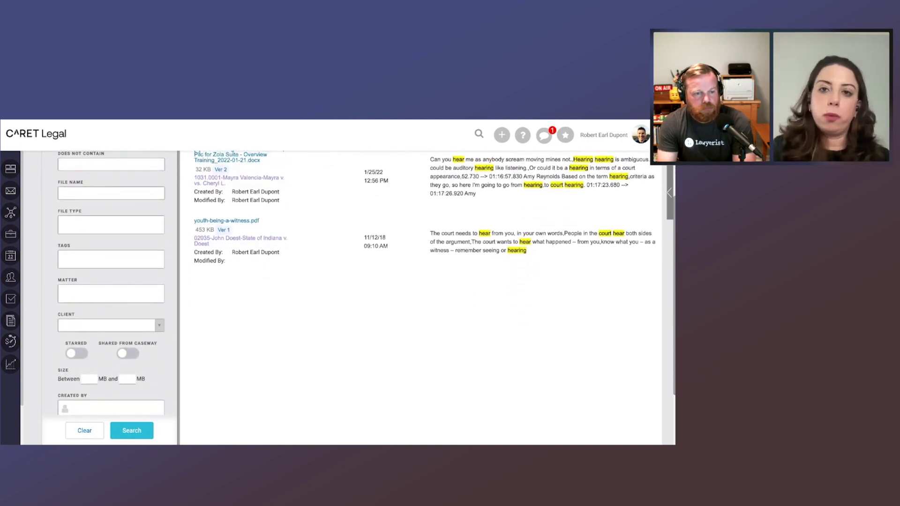
{"action": "scroll", "coordinate": [186, 390], "scroll_direction": "down", "scroll_amount": 4}
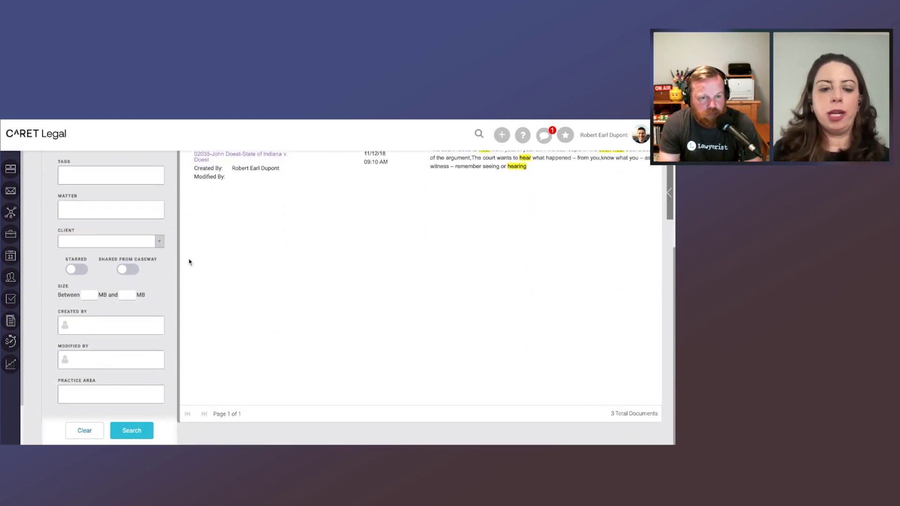
{"action": "scroll", "coordinate": [149, 286], "scroll_direction": "up", "scroll_amount": 4}
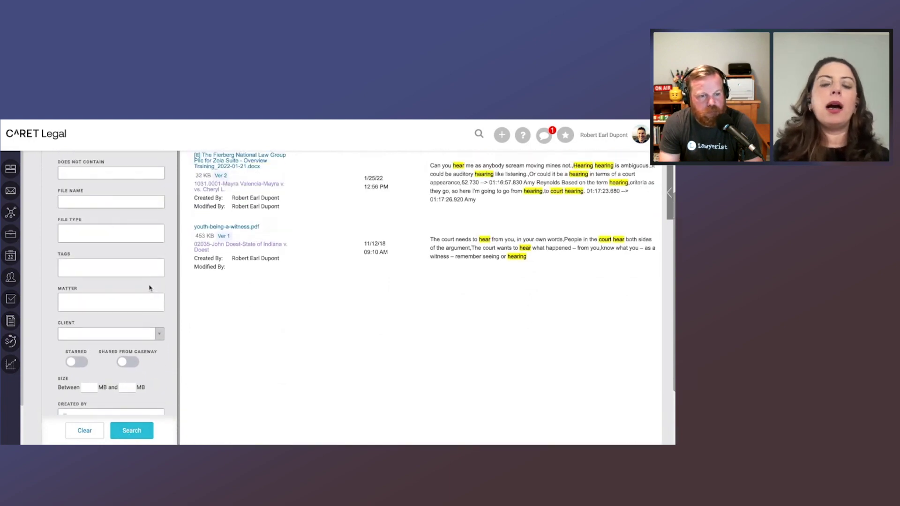
{"action": "scroll", "coordinate": [150, 288], "scroll_direction": "up", "scroll_amount": 4}
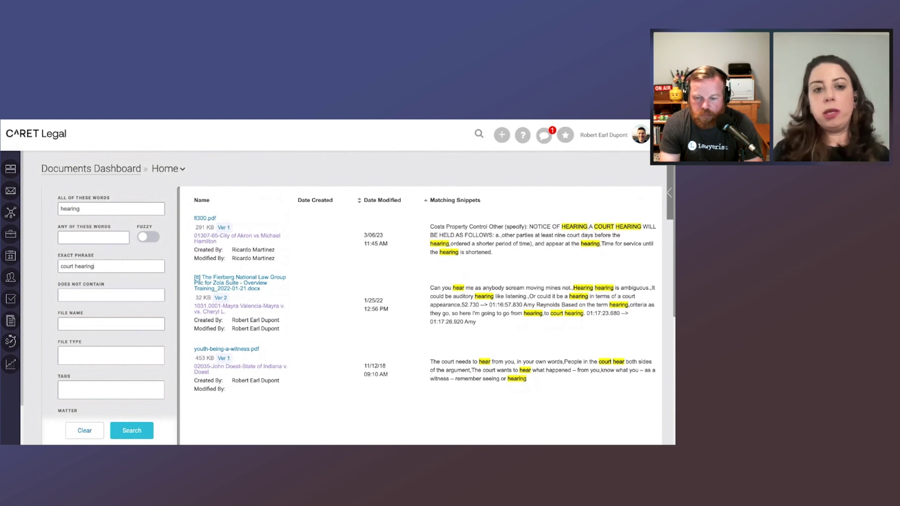
Return to the Documents Dashboard, look at the actions and opening options for Firm Letterhead.pdf, and review the recent and portal-shared documents
{"action": "left_click", "coordinate": [112, 173]}
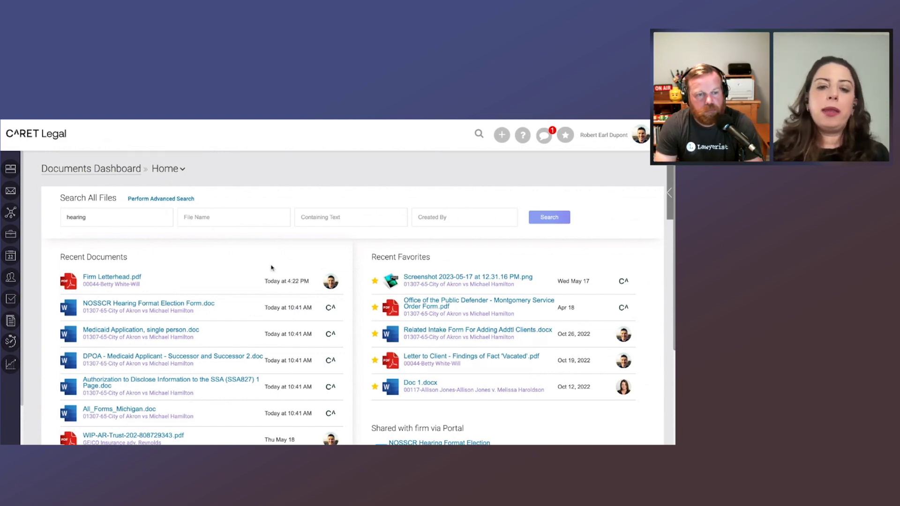
{"action": "left_click", "coordinate": [295, 283]}
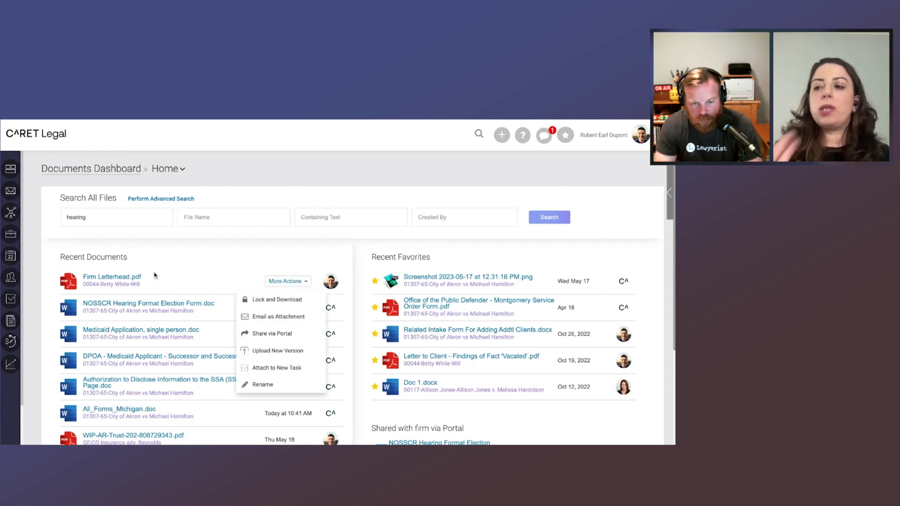
{"action": "left_click", "coordinate": [124, 282]}
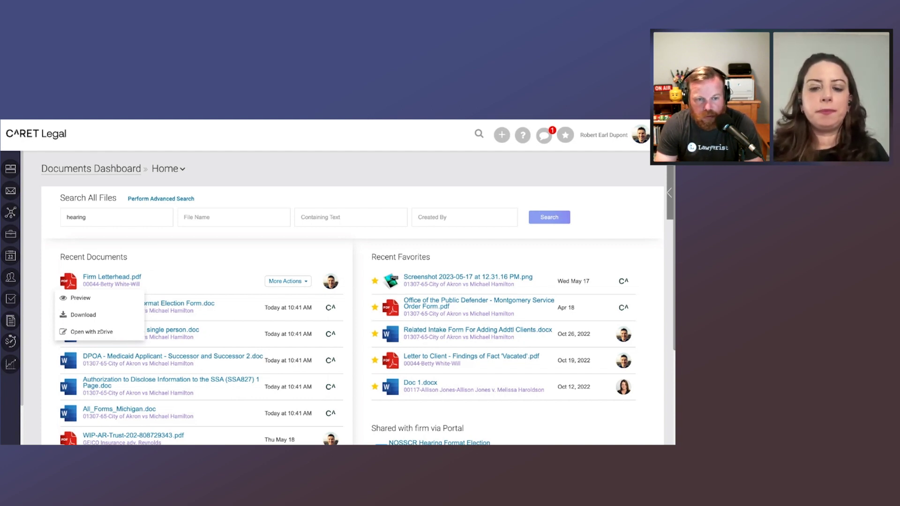
{"action": "left_click", "coordinate": [263, 189]}
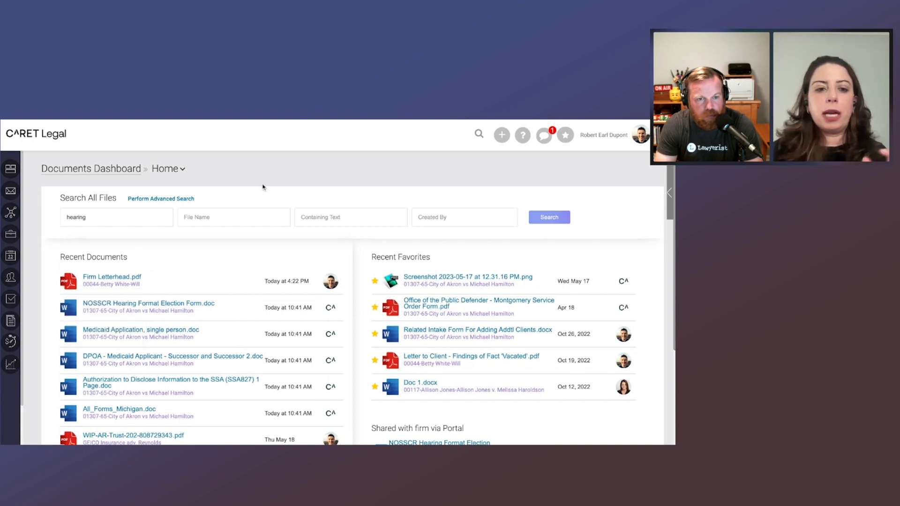
{"action": "scroll", "coordinate": [263, 187], "scroll_direction": "down", "scroll_amount": 5}
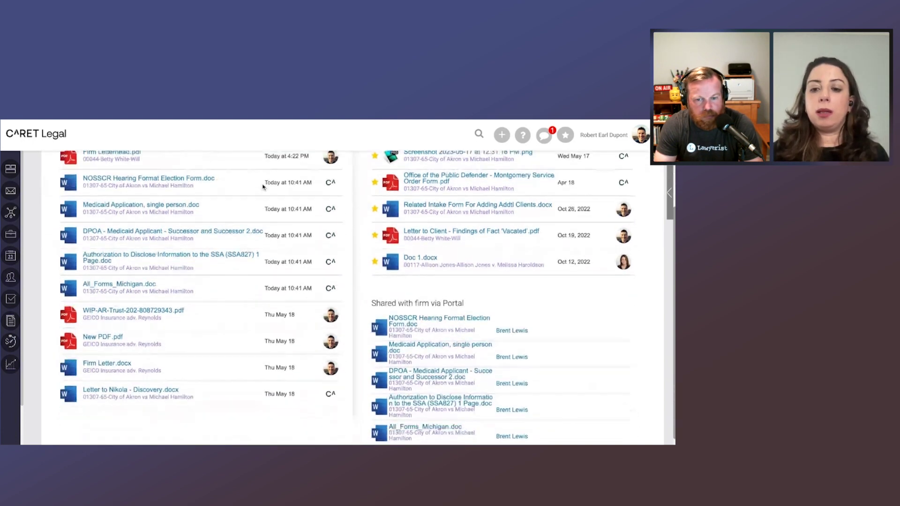